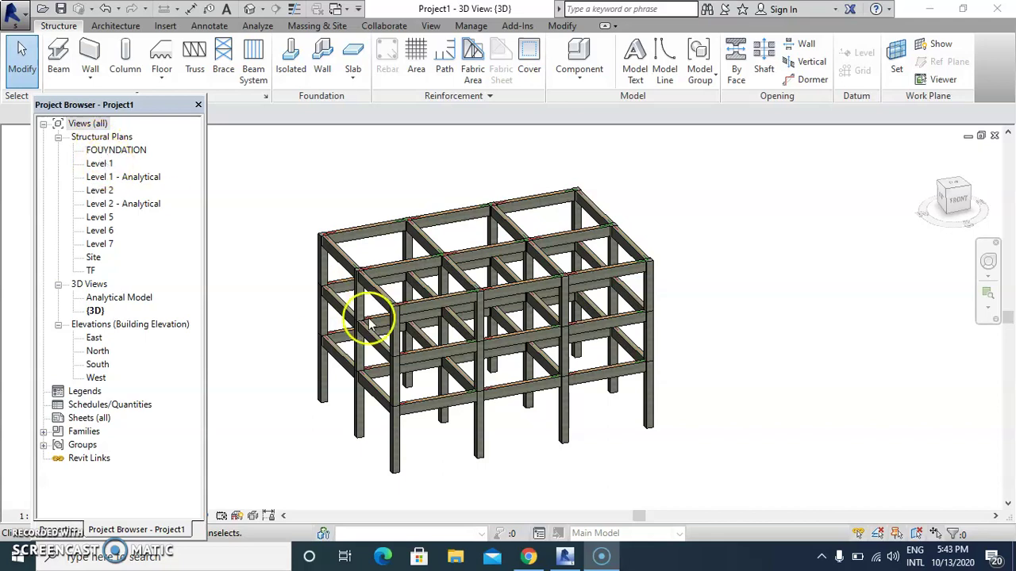
Open the Level 1 structural plan, check the default 3D view, then return to Level 1 zoomed out
double_click(100, 164)
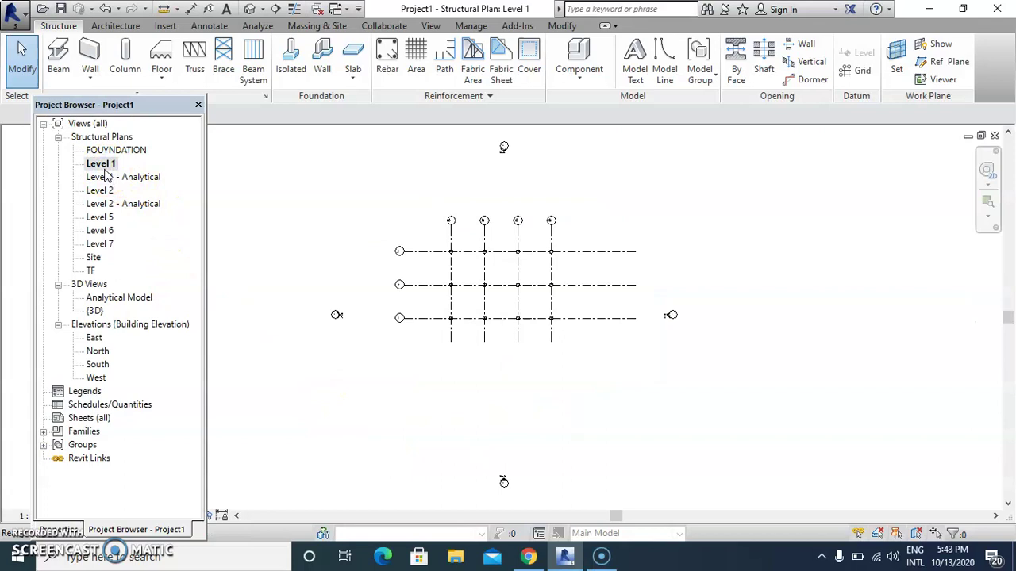
scroll(451, 235, up, 5)
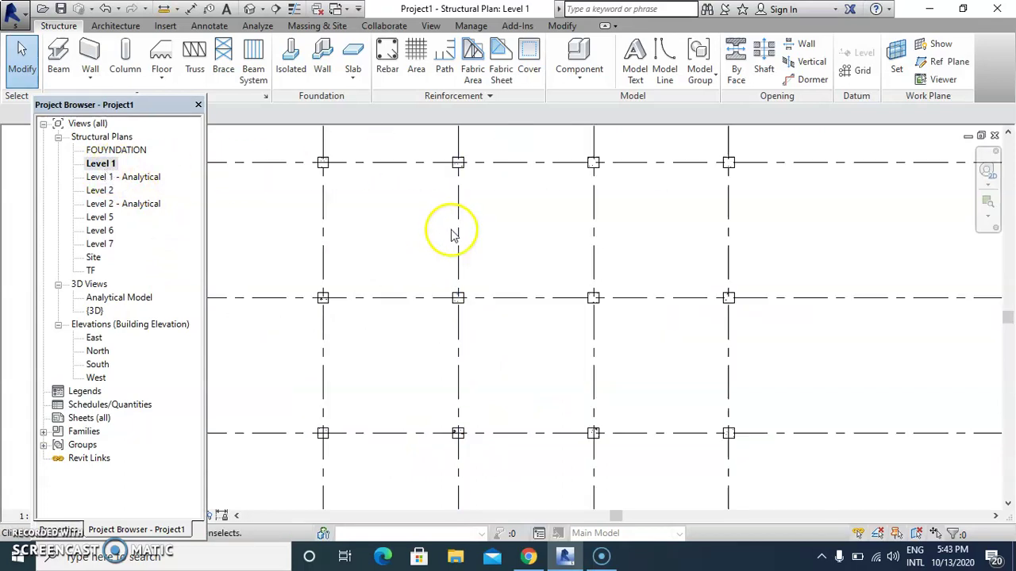
scroll(472, 273, down, 2)
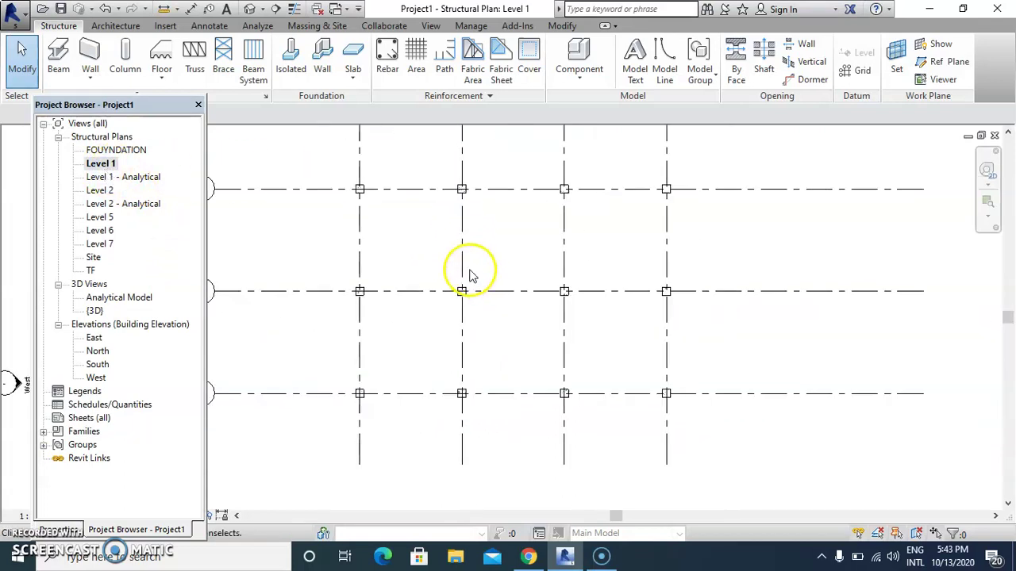
click(249, 9)
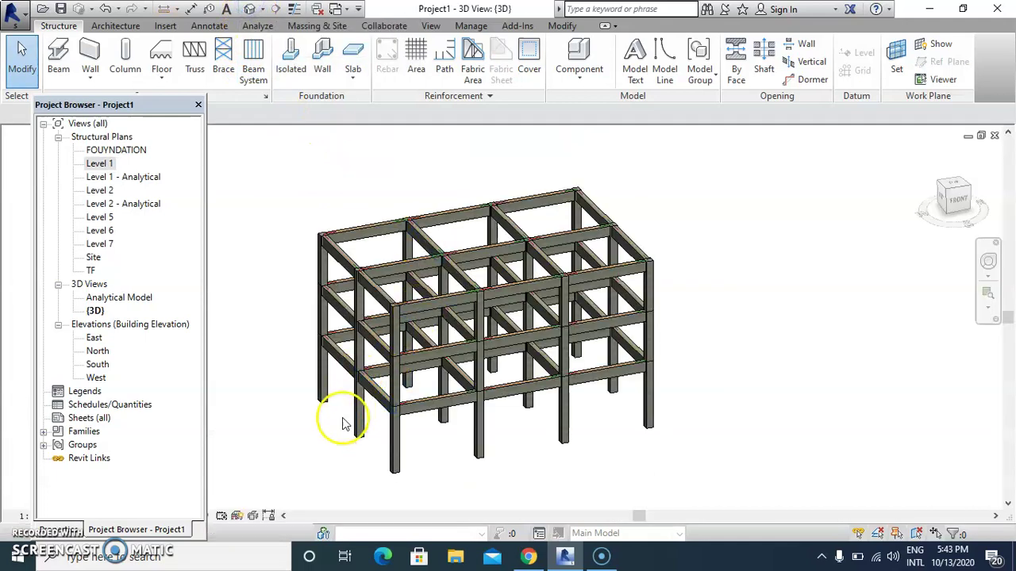
scroll(343, 424, up, 3)
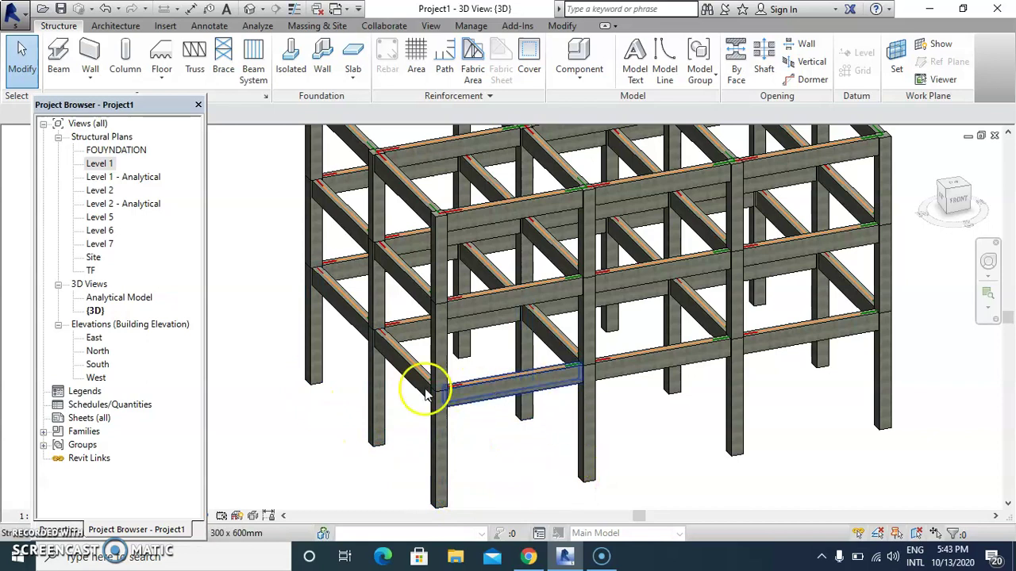
double_click(98, 164)
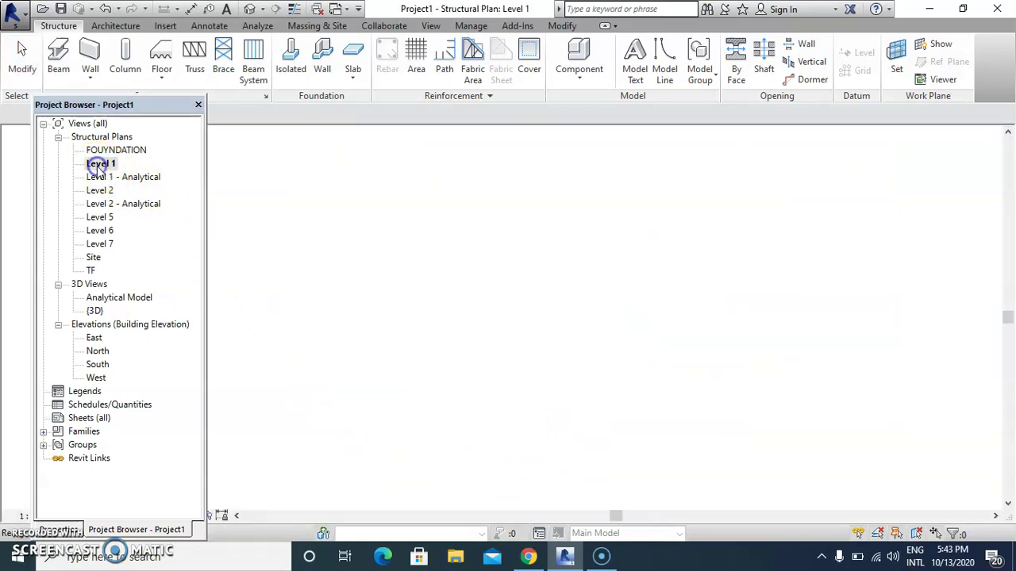
scroll(580, 317, down, 2)
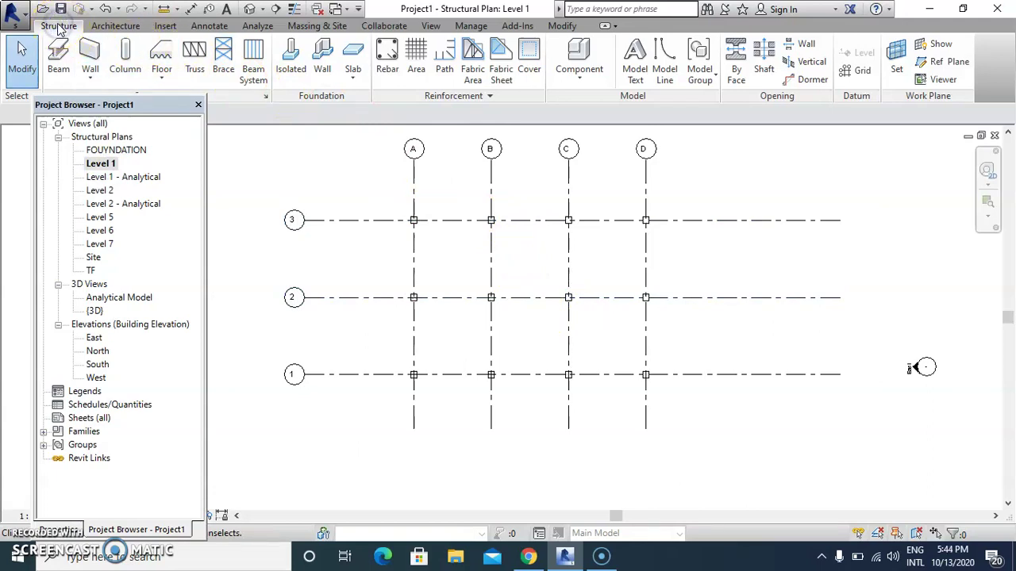
Start placing isolated footings and duplicate the footing type from its type properties
click(290, 73)
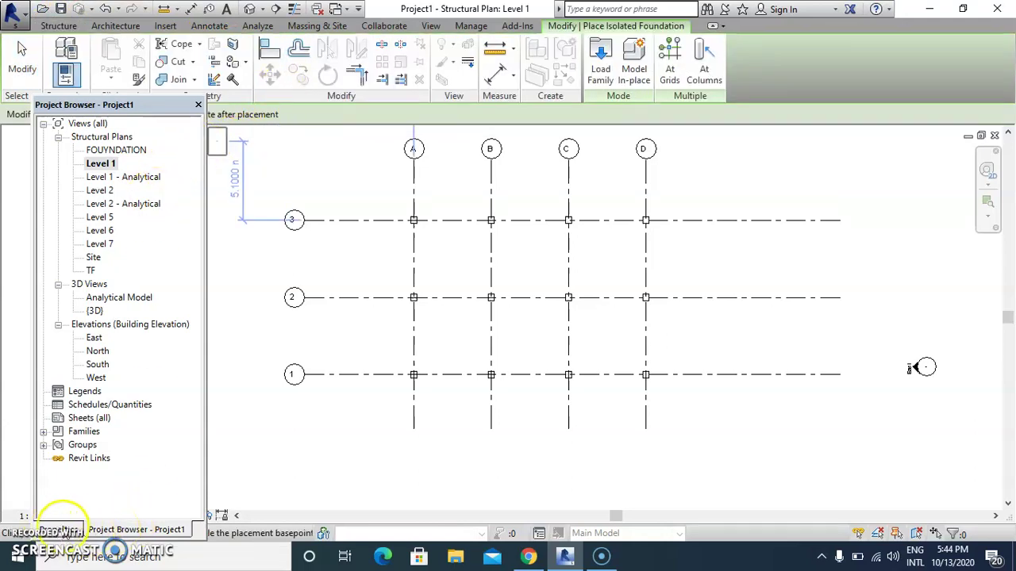
click(74, 529)
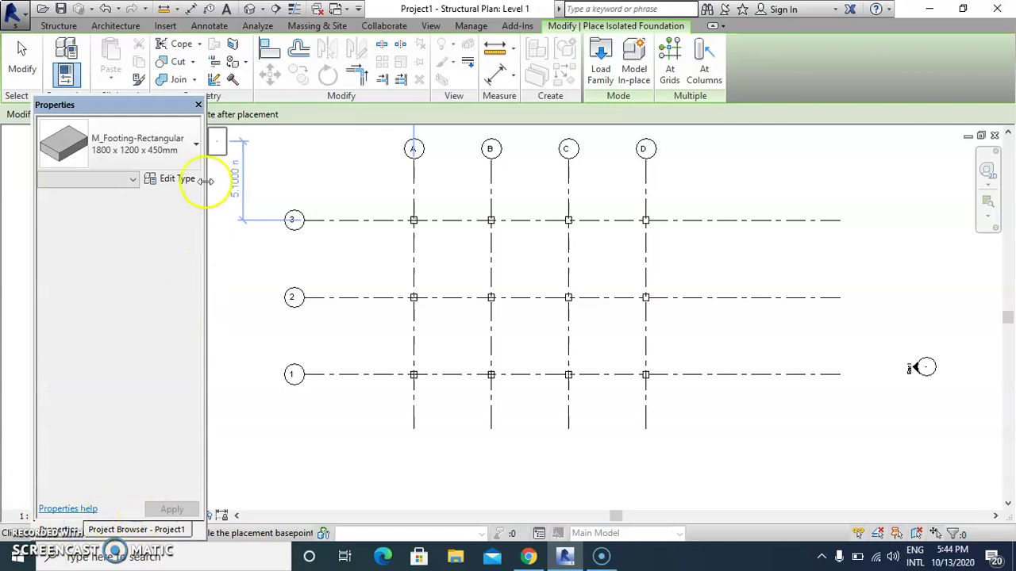
click(195, 151)
click(194, 146)
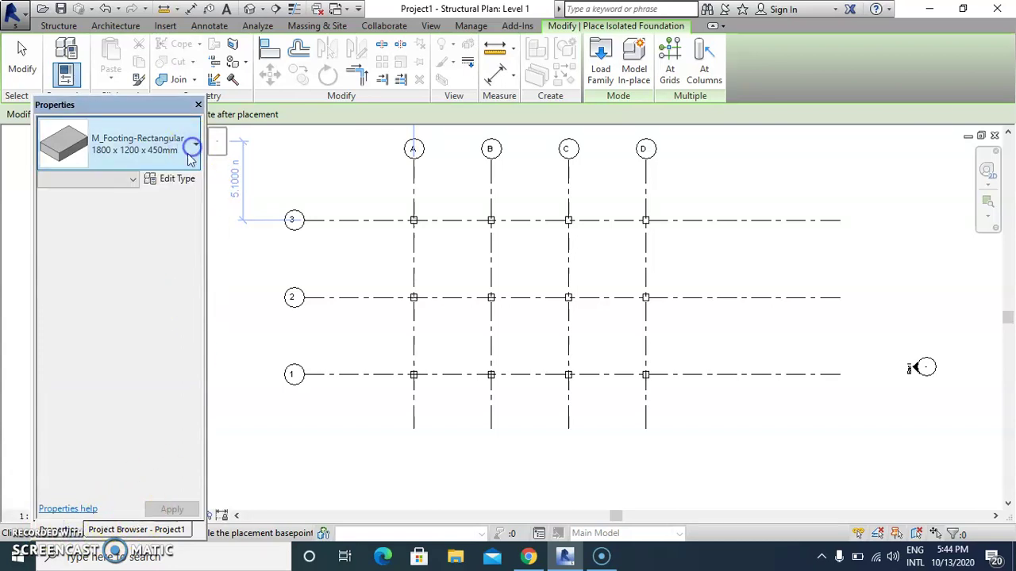
click(178, 179)
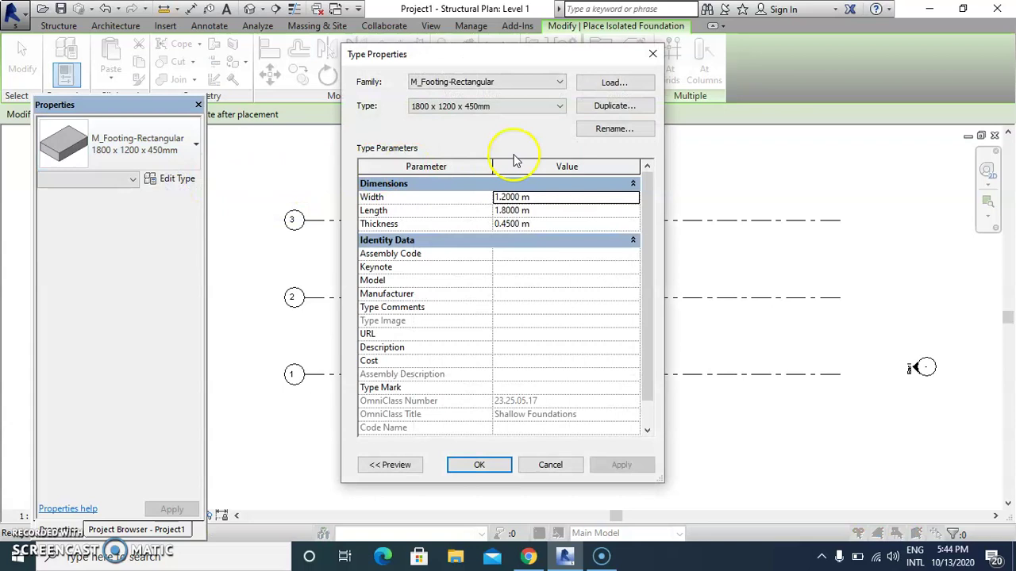
click(594, 112)
click(601, 107)
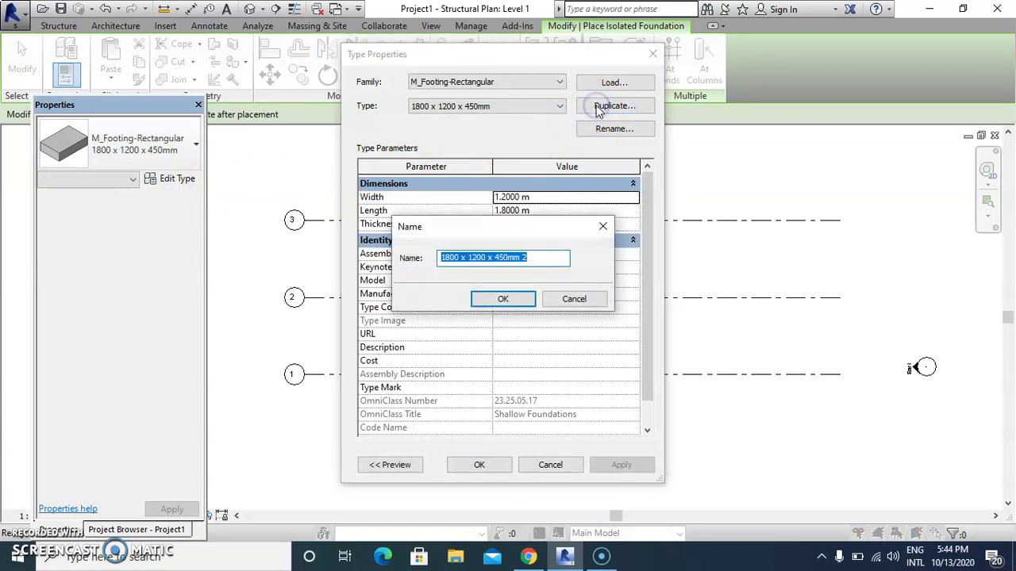
Name the new footing type '1400x 1000x 1000mm 2' and apply it
click(547, 261)
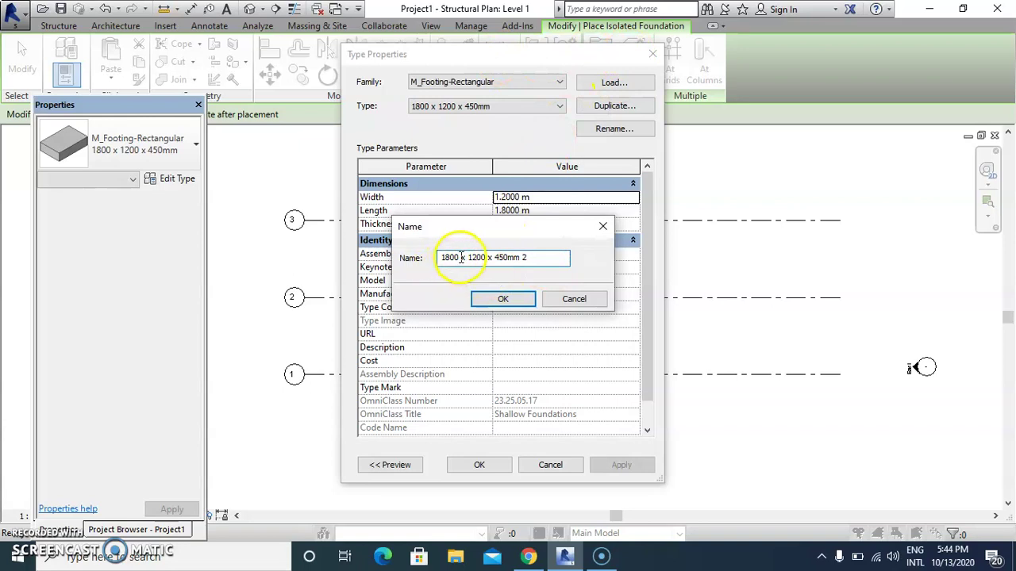
drag(461, 256, 433, 262)
text(1)
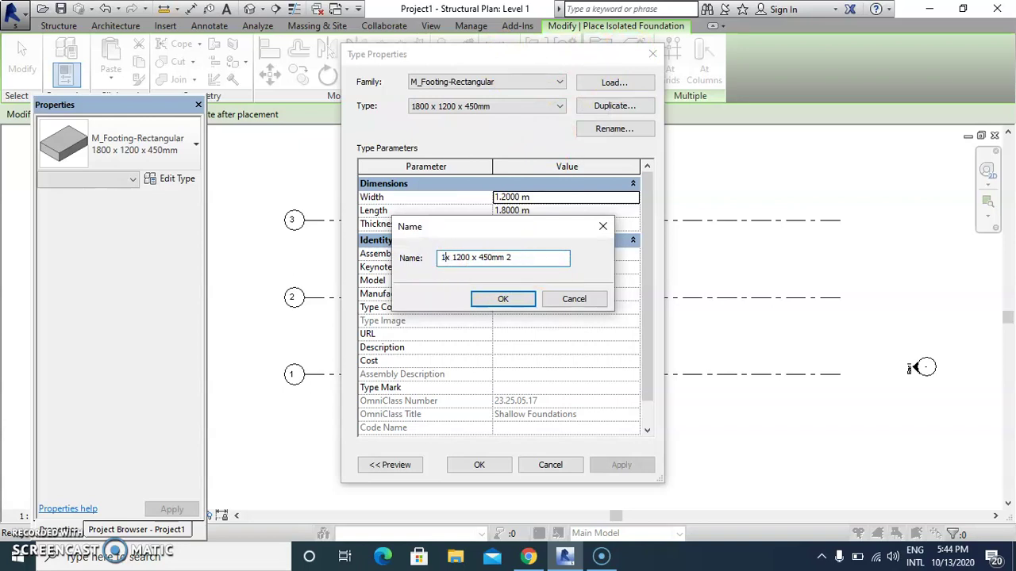
text(400)
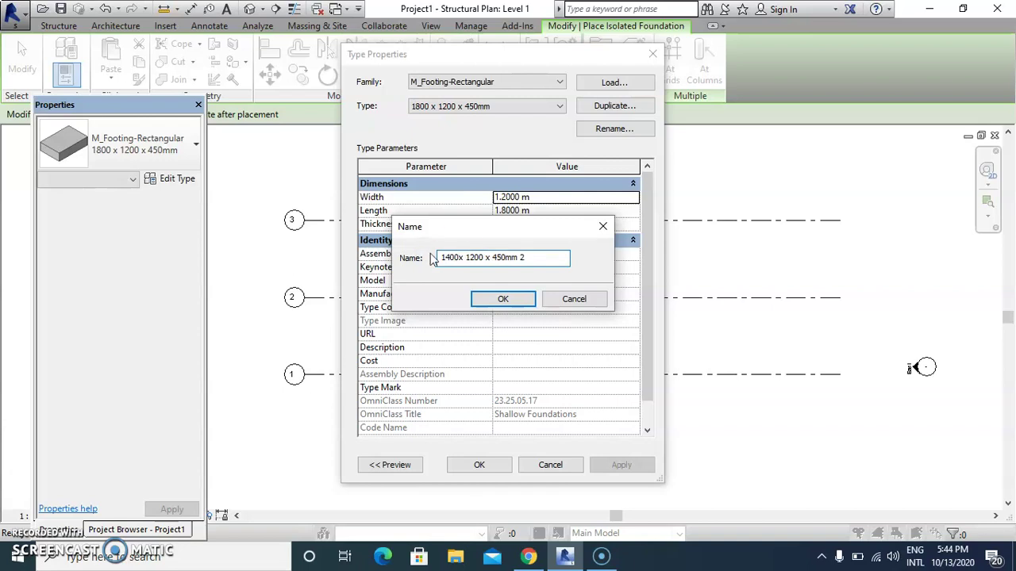
click(486, 257)
drag(486, 257, 467, 244)
text(1000)
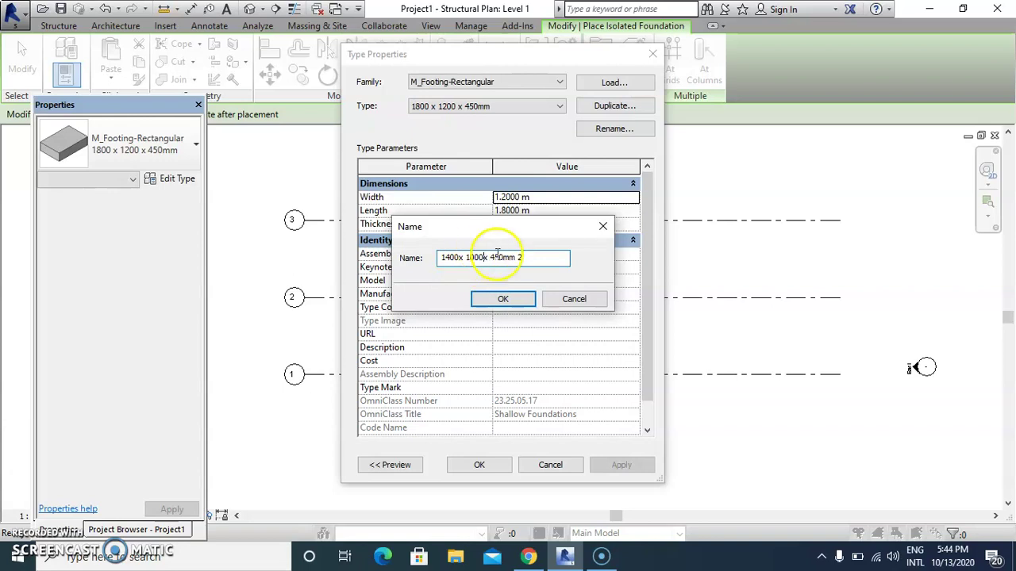
click(498, 255)
drag(499, 256, 491, 257)
text(1000)
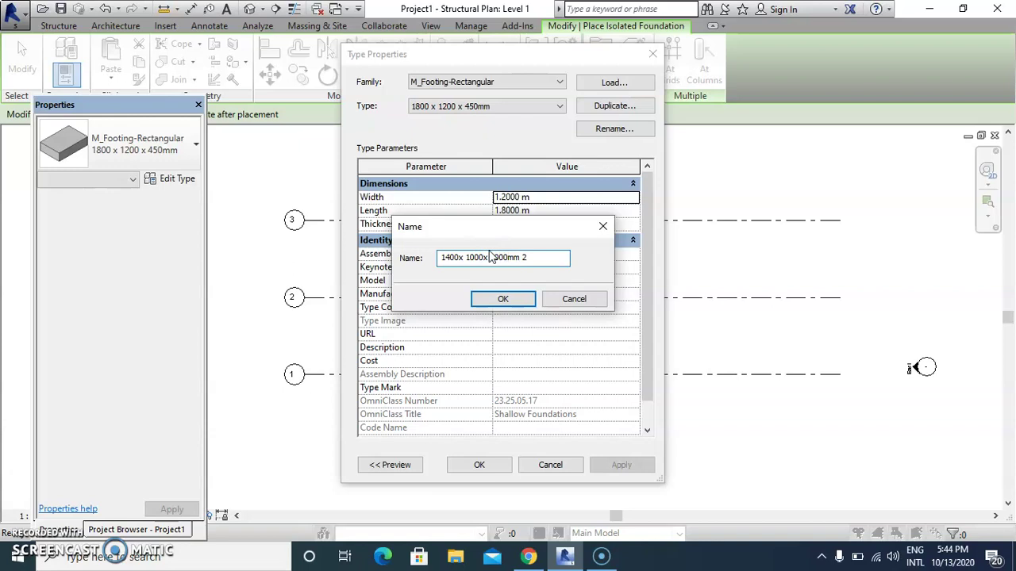
click(492, 257)
click(491, 304)
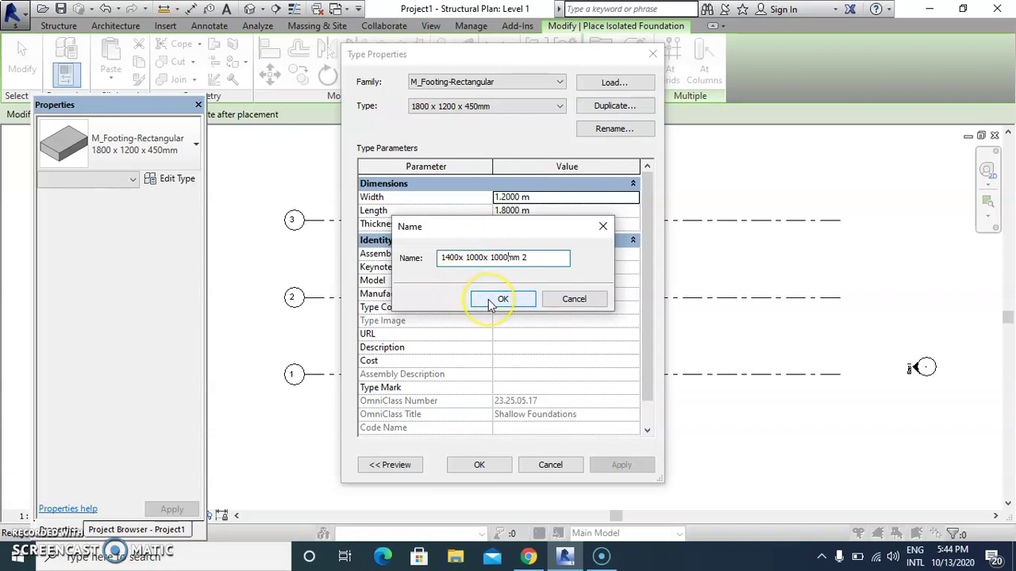
click(491, 304)
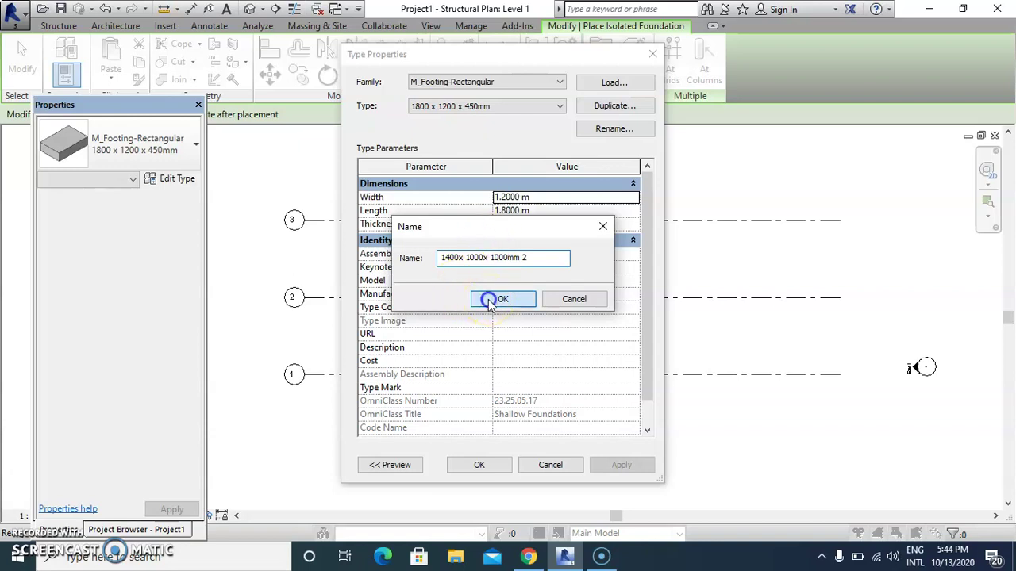
click(481, 467)
scroll(374, 220, up, 4)
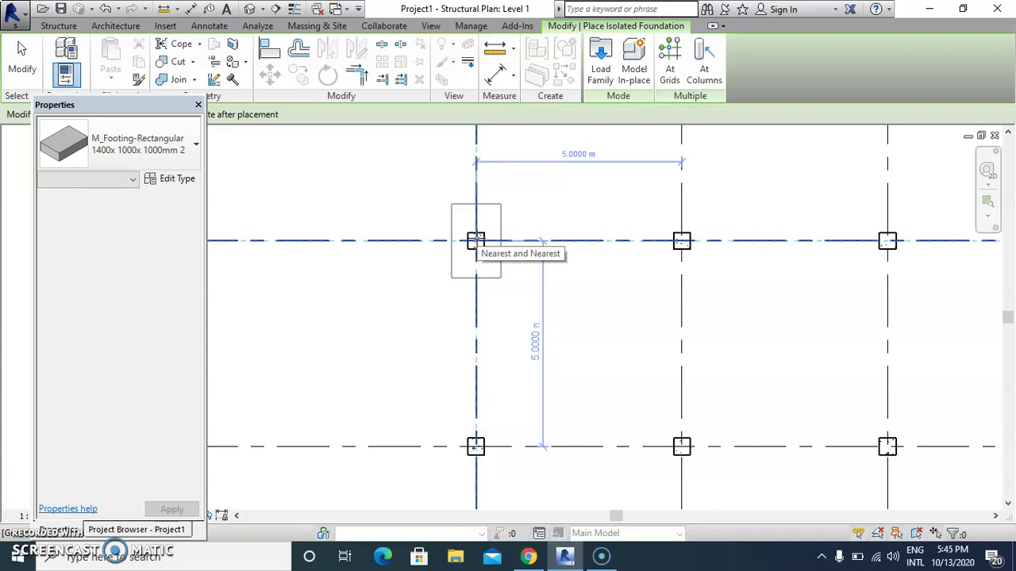
key(space)
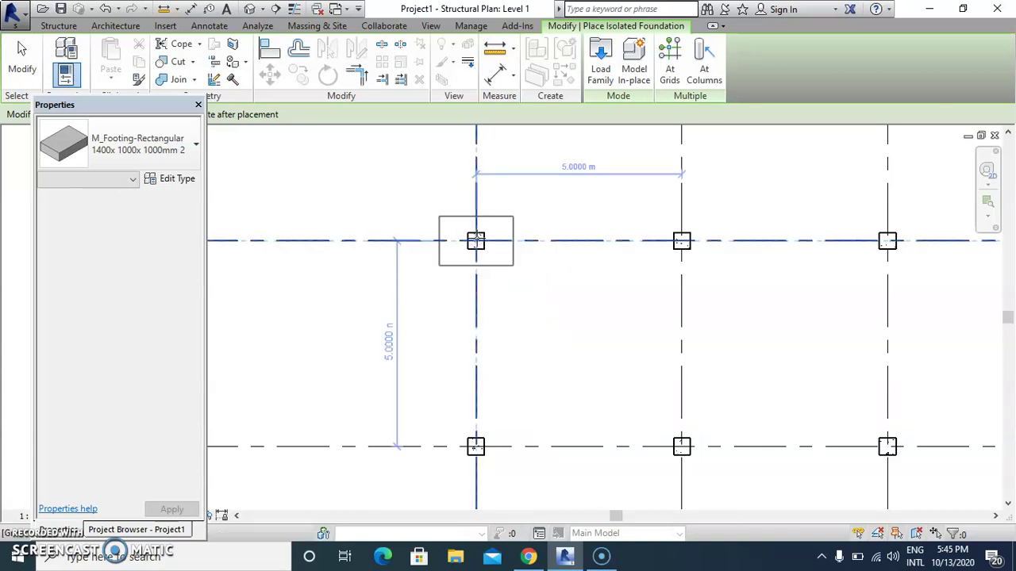
key(space)
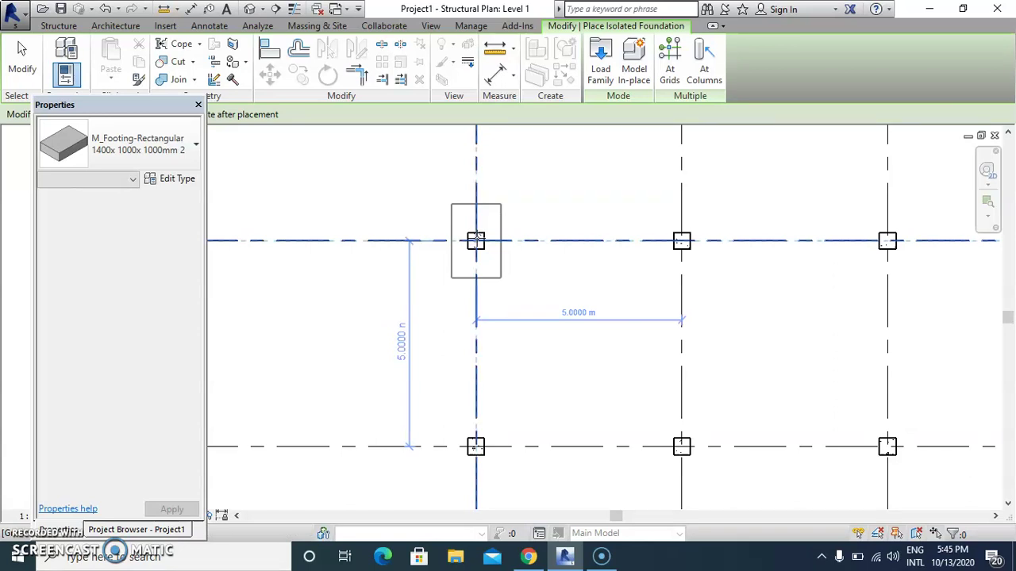
key(space)
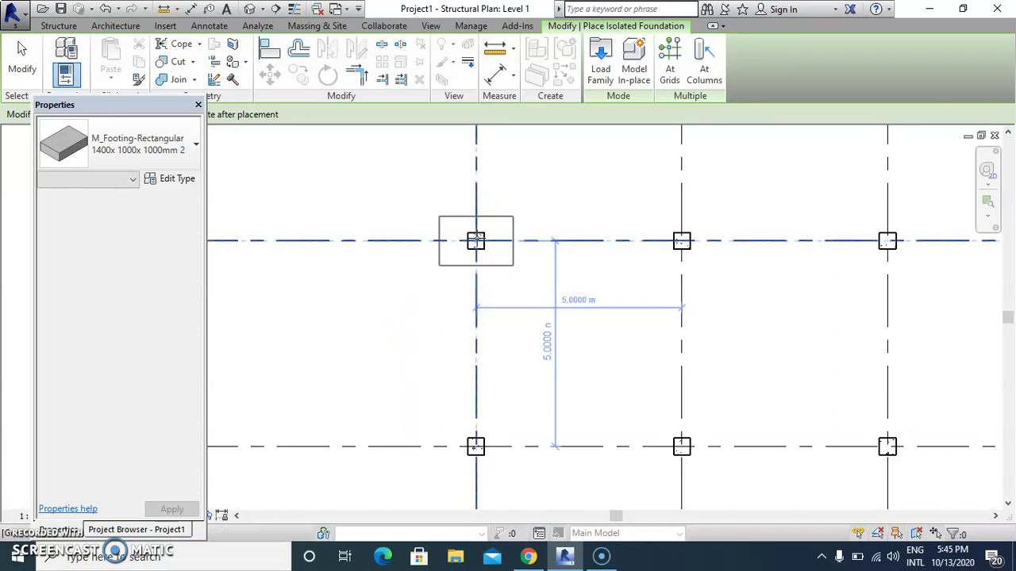
key(space)
key(space)
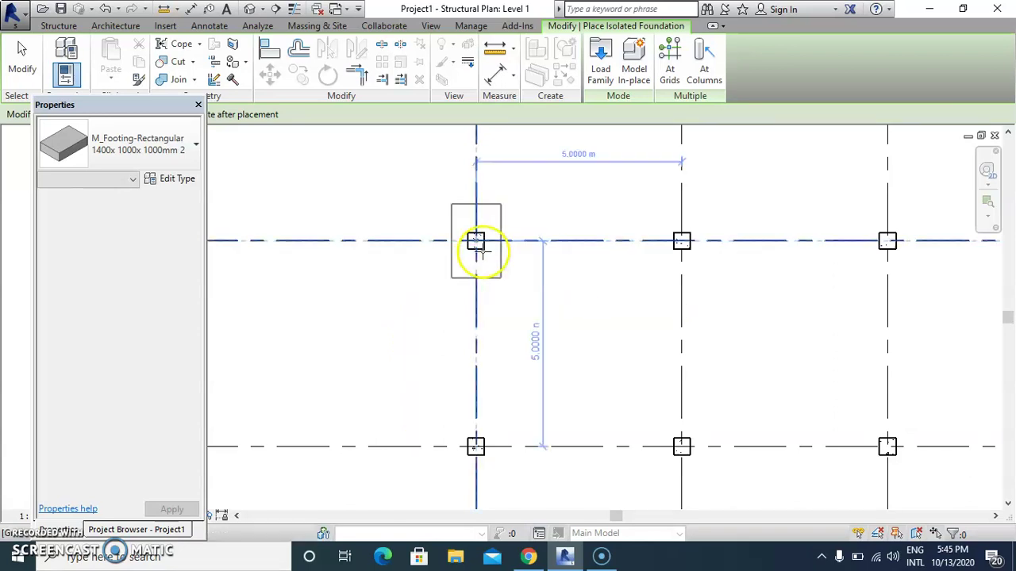
scroll(469, 285, down, 5)
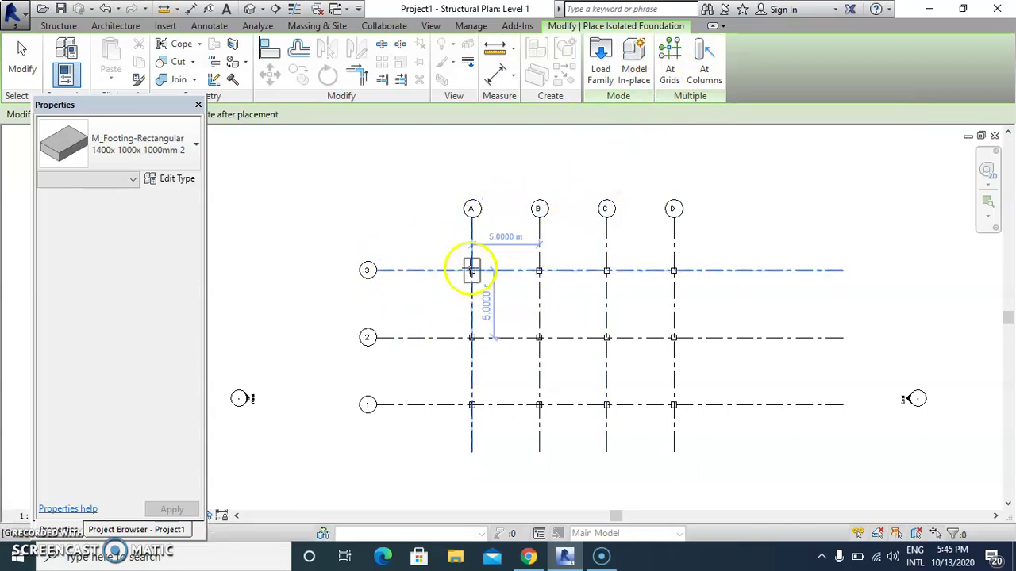
click(701, 66)
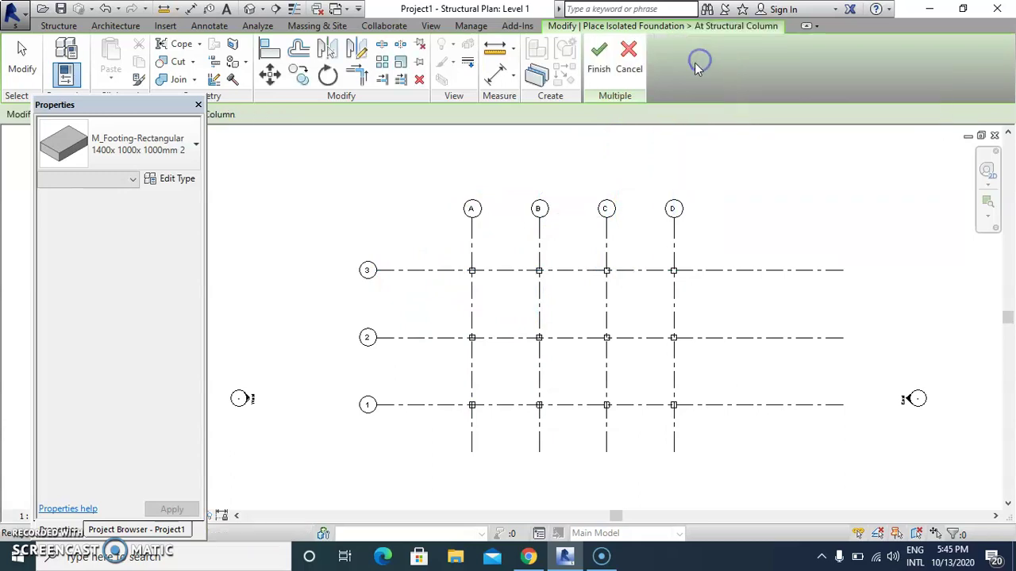
drag(308, 152, 862, 499)
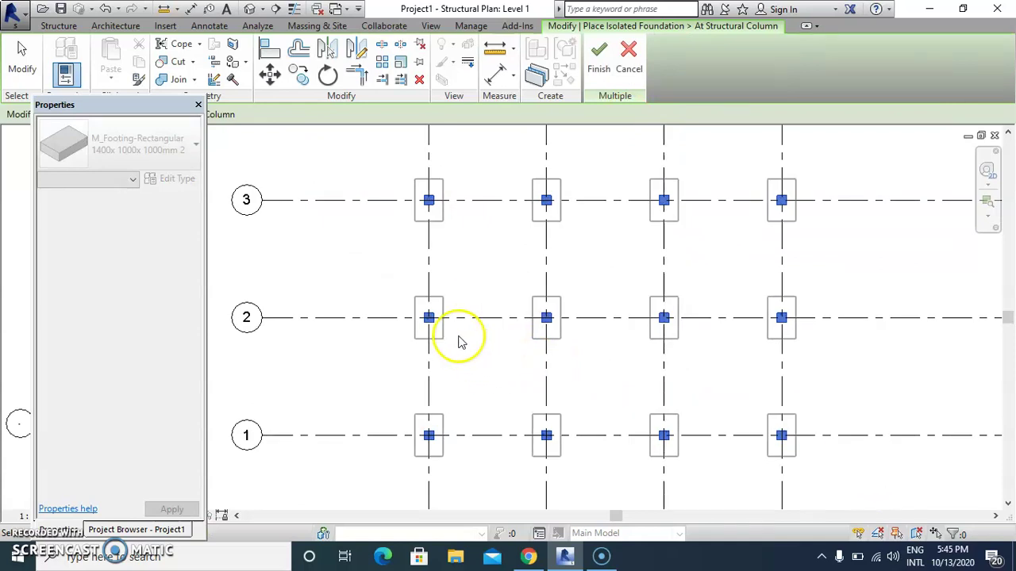
click(599, 55)
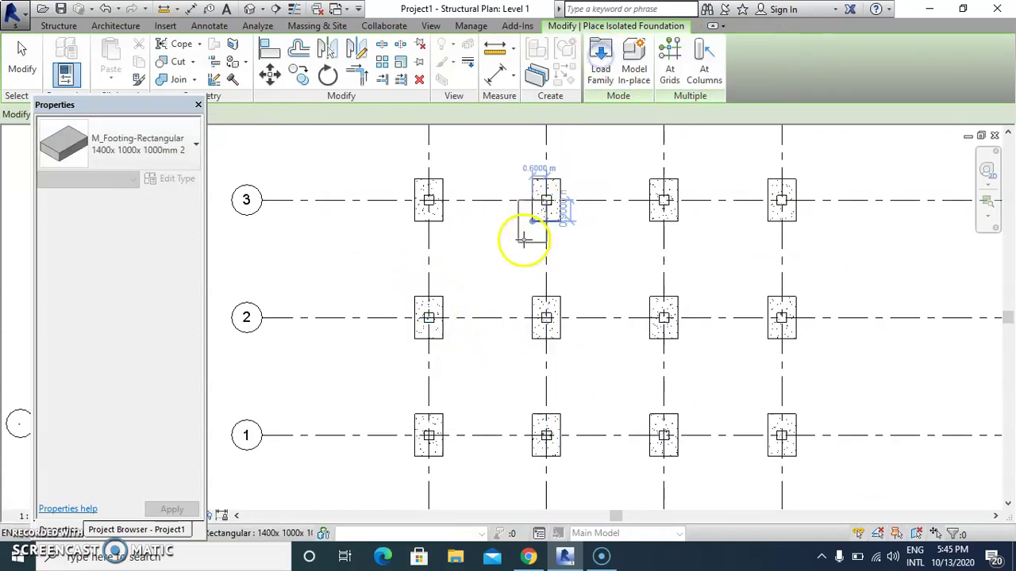
key(Escape)
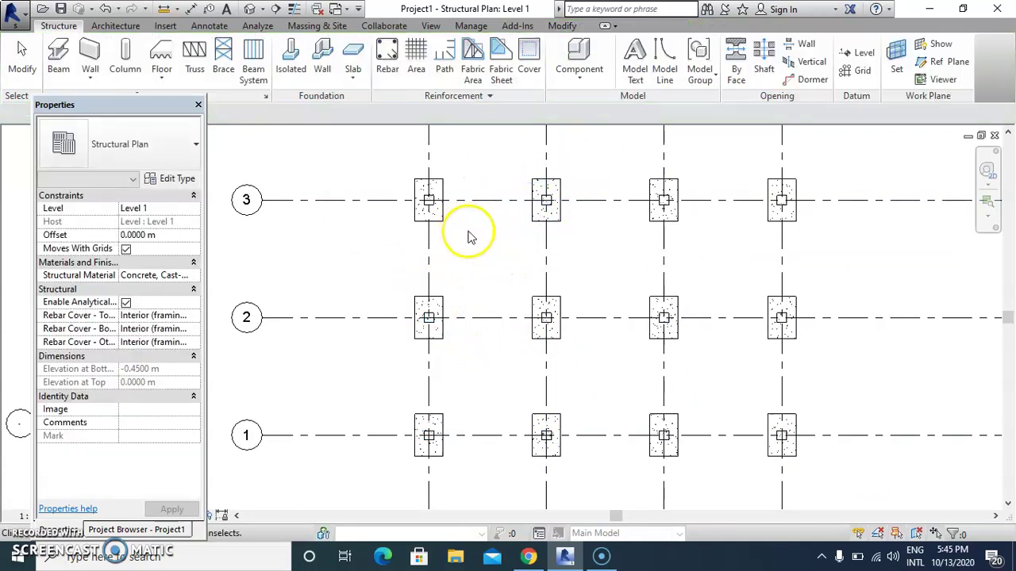
key(Escape)
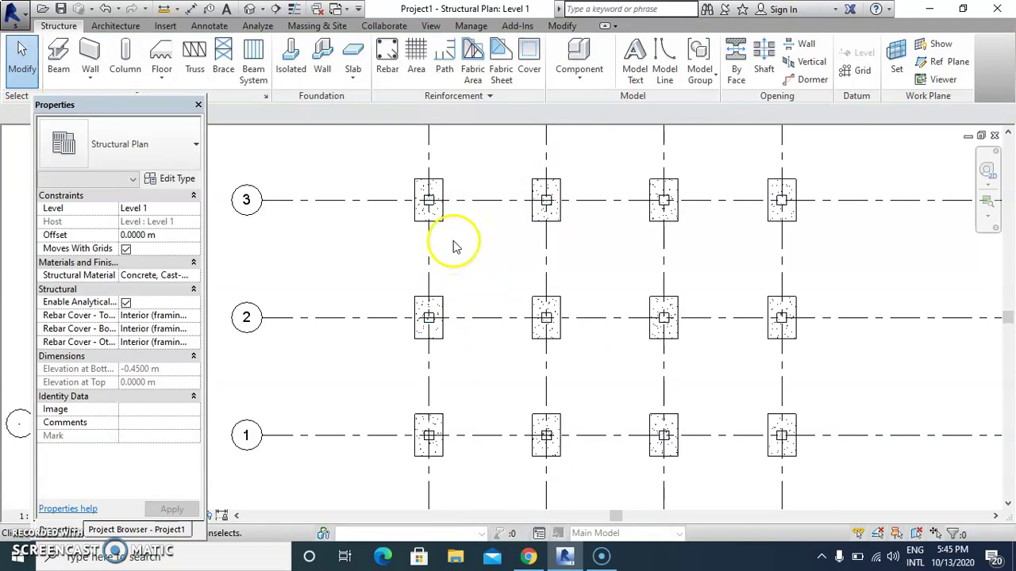
click(429, 207)
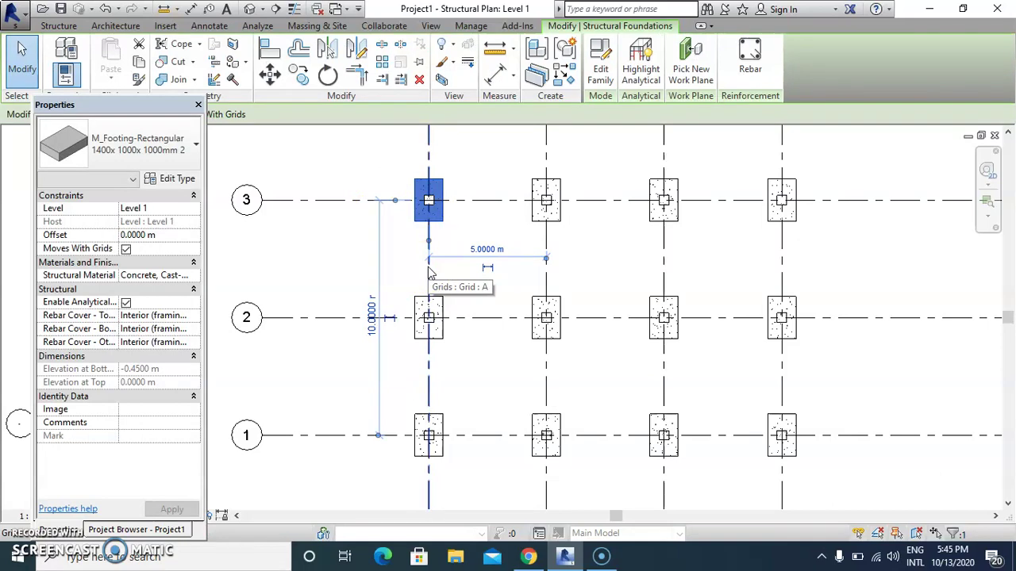
key(s)
key(a)
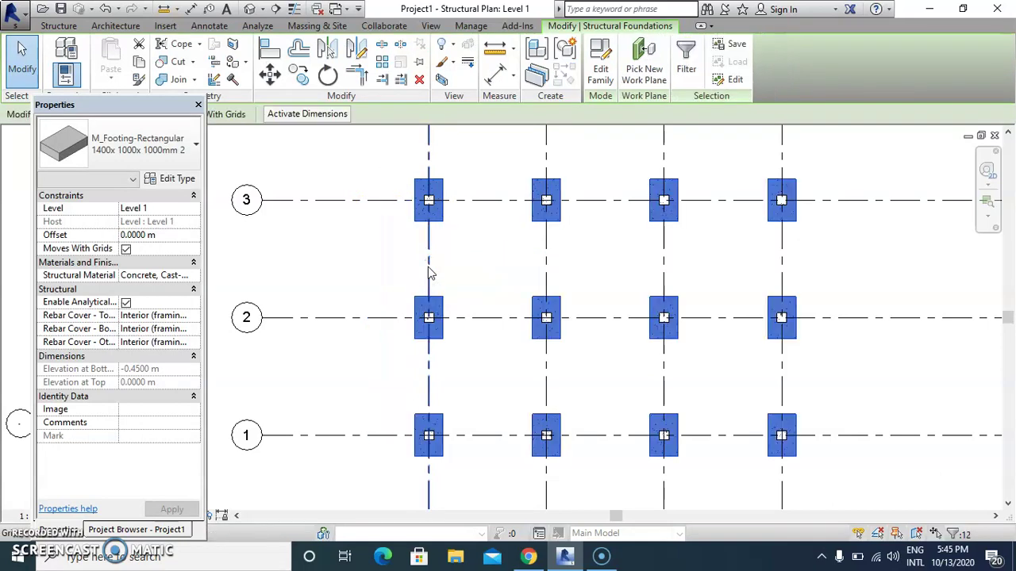
key(space)
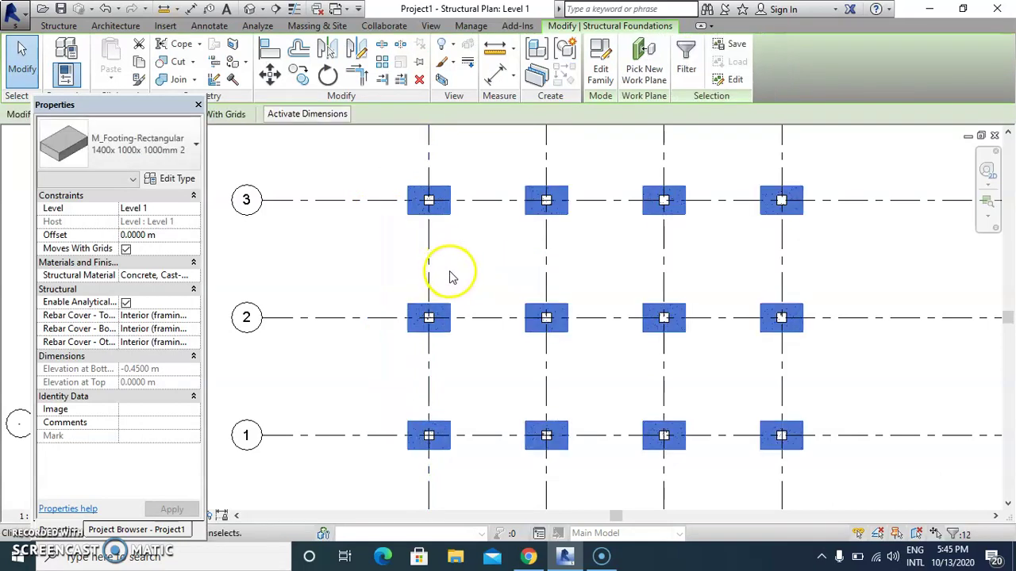
key(space)
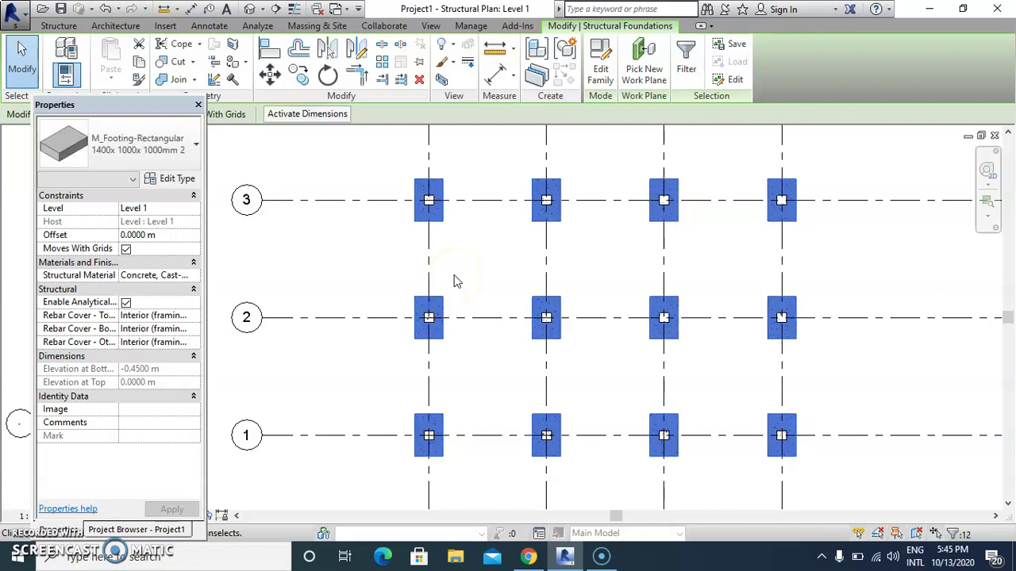
Clear the footing selection and zoom around the default 3D view to inspect footings under the columns
click(846, 281)
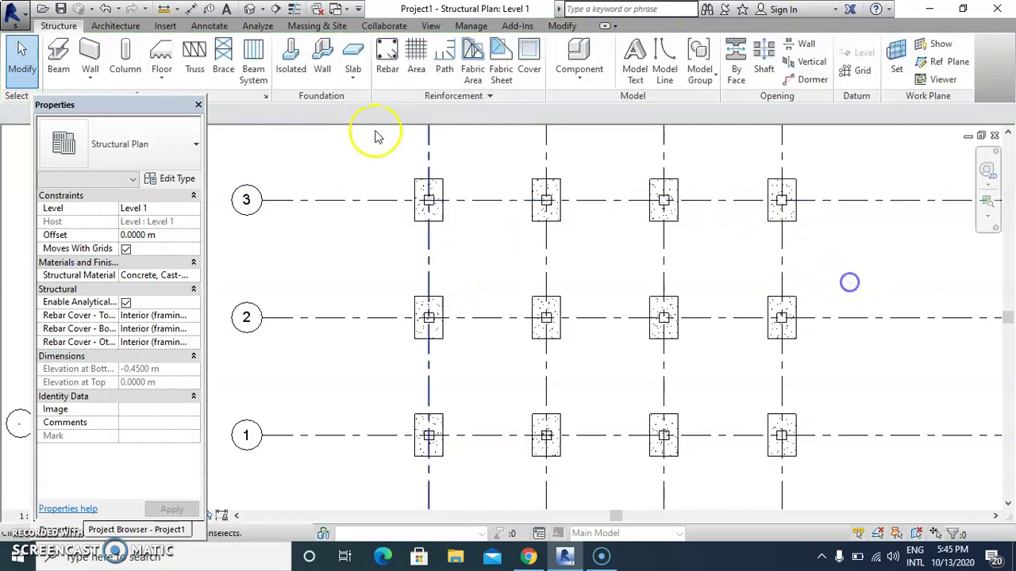
click(251, 8)
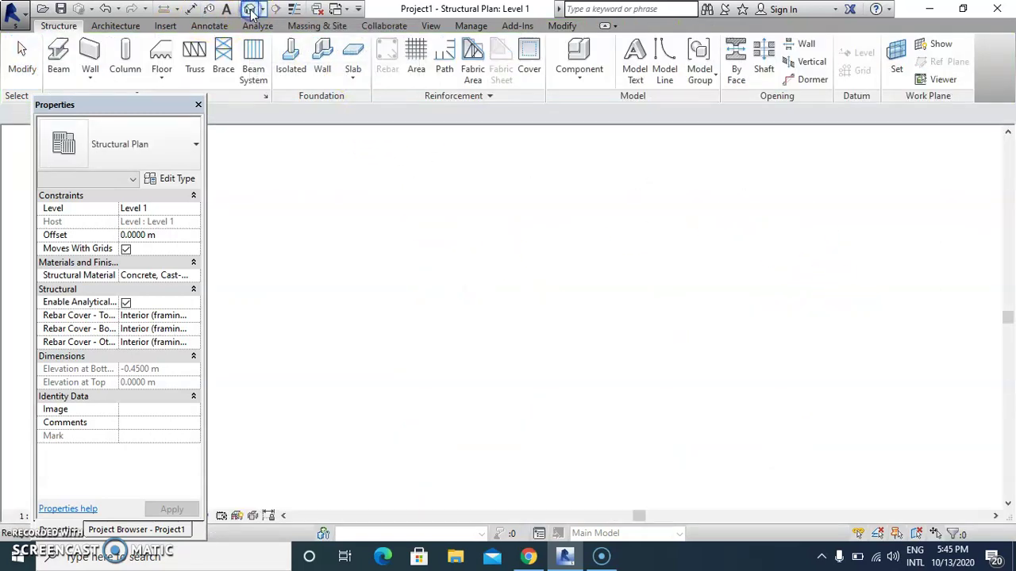
scroll(389, 353, down, 3)
scroll(424, 406, up, 8)
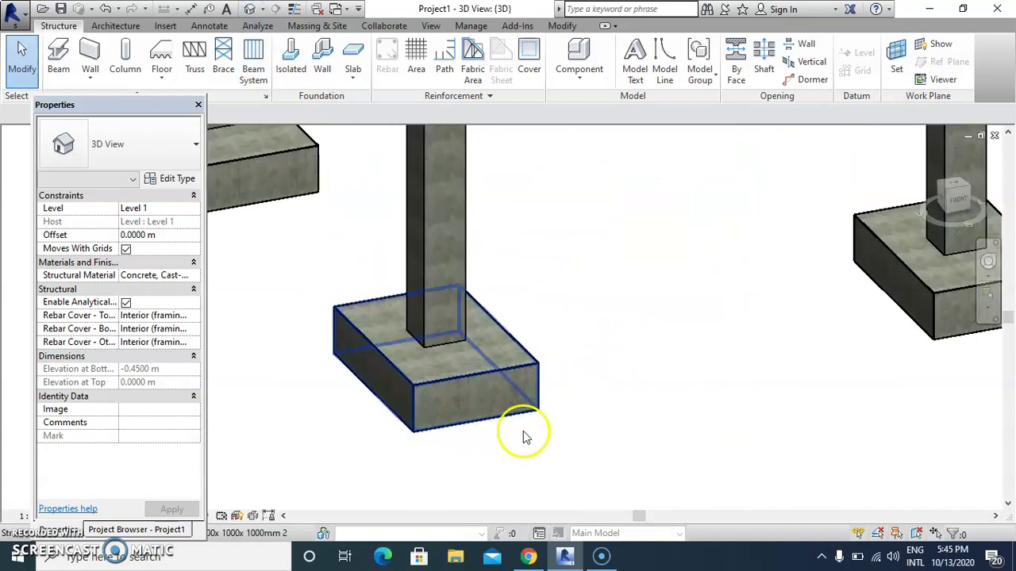
scroll(523, 436, down, 5)
scroll(511, 435, down, 2)
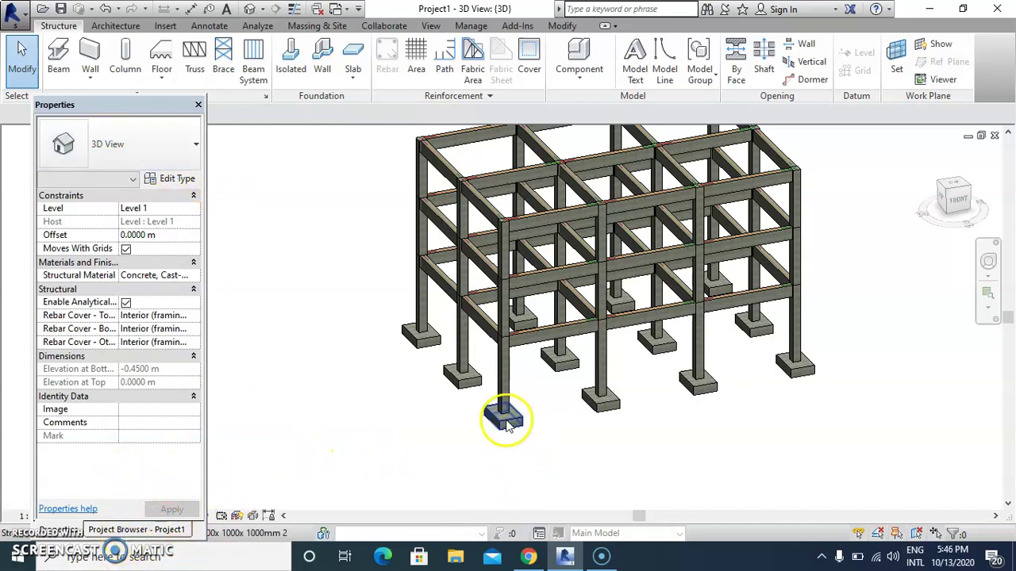
scroll(500, 419, up, 3)
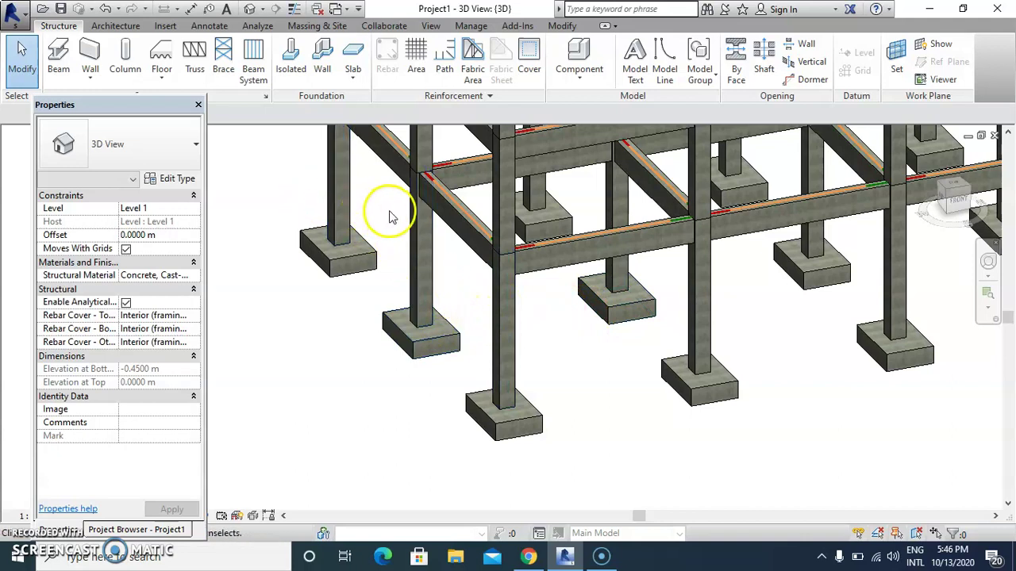
scroll(544, 413, down, 5)
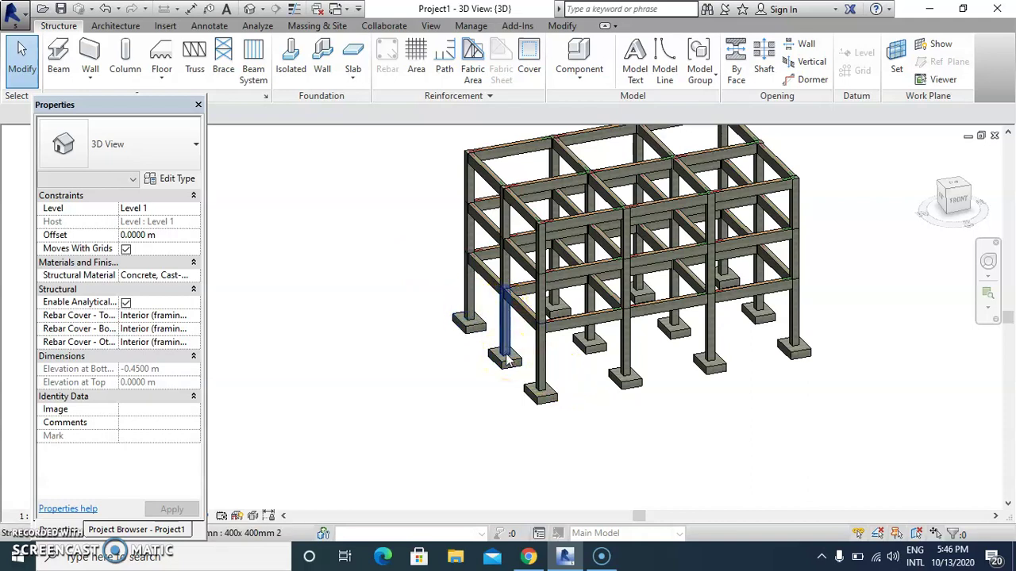
scroll(617, 404, up, 3)
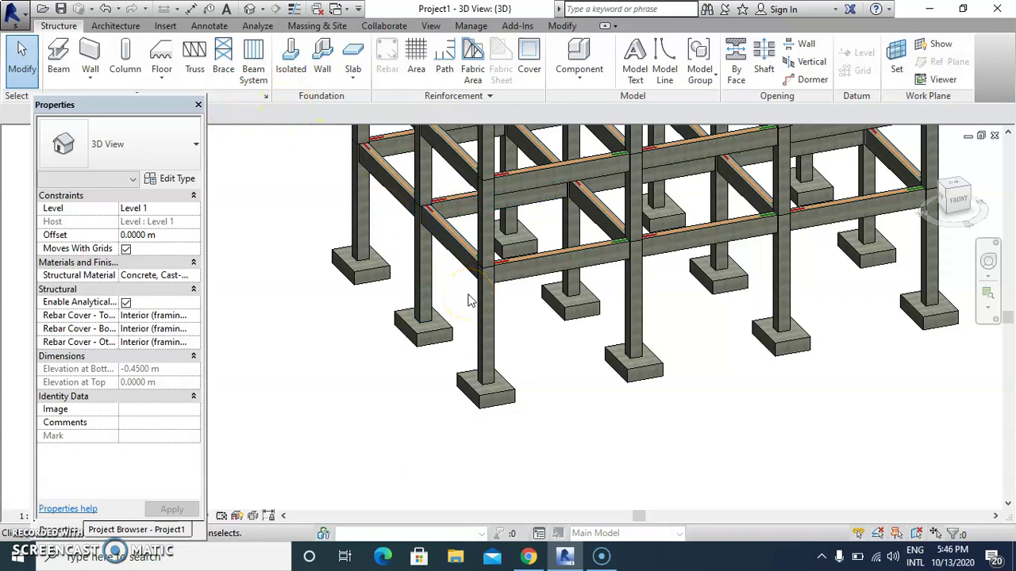
Review the levels in the South elevation, then go back to the FOUYNDATION plan
click(113, 530)
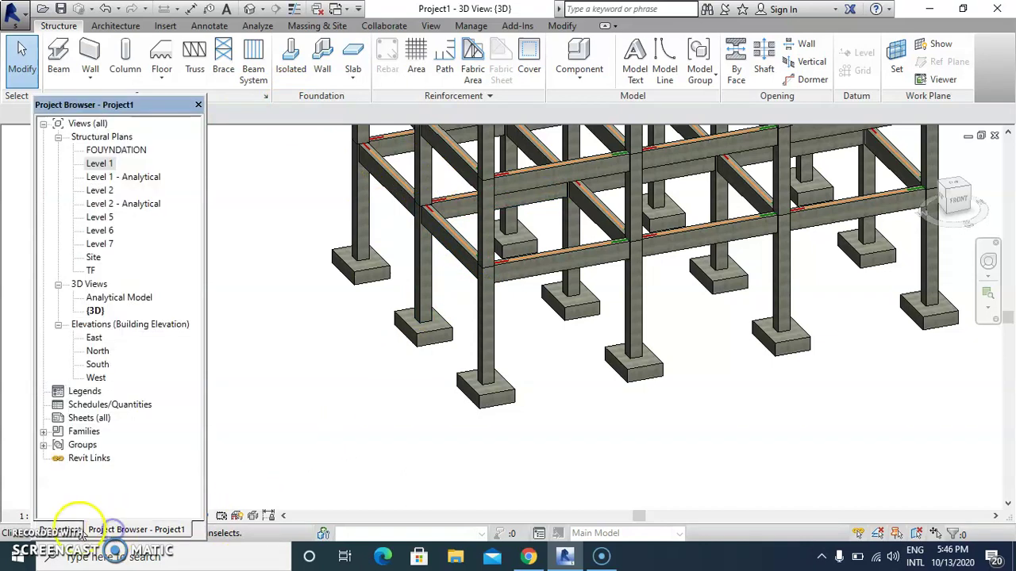
double_click(111, 151)
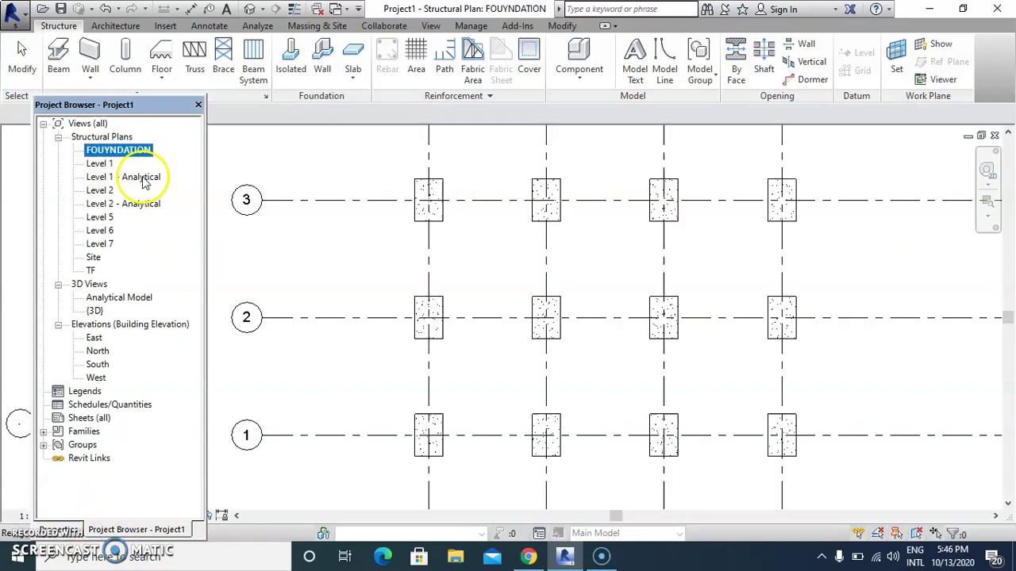
double_click(98, 366)
scroll(397, 352, down, 1)
scroll(286, 442, up, 2)
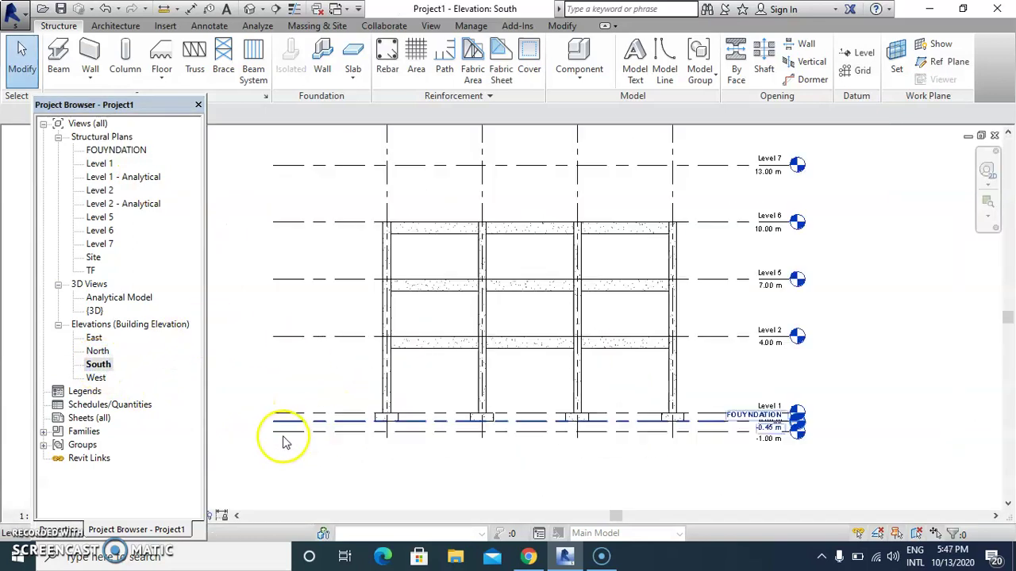
scroll(286, 442, up, 3)
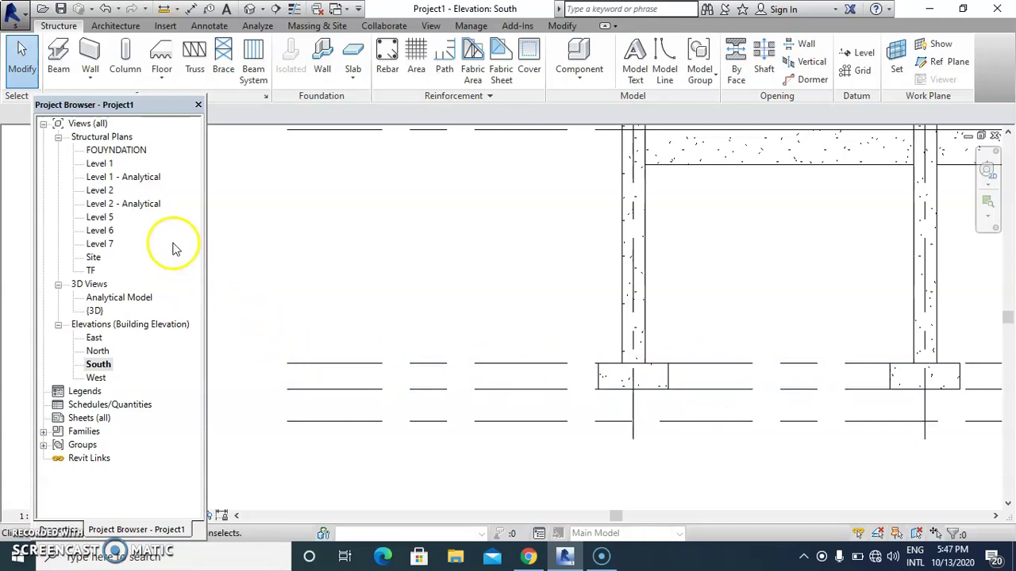
double_click(116, 151)
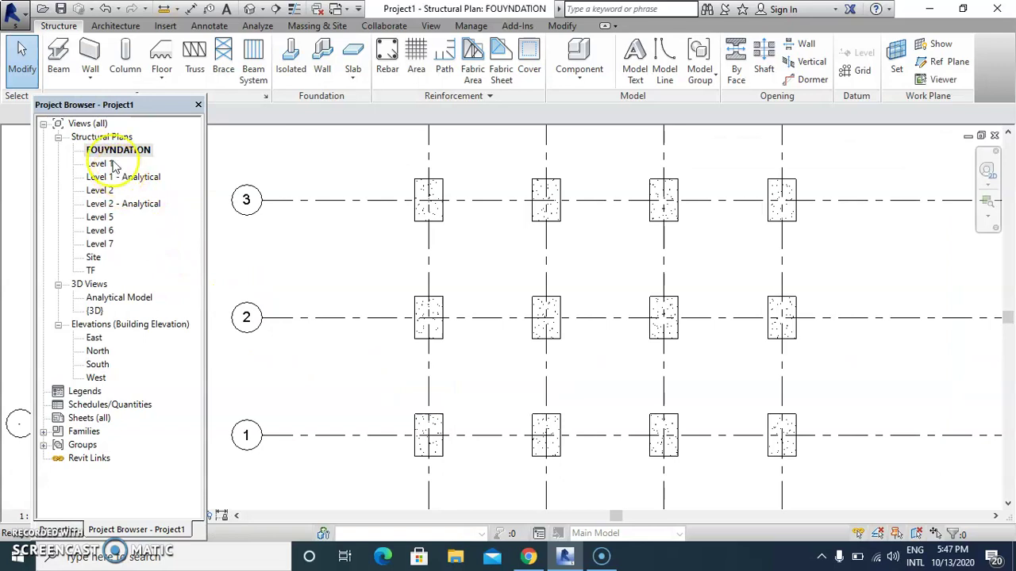
Start the Architecture Wall tool and pick the Foundation - 300mm Concrete wall type
click(111, 26)
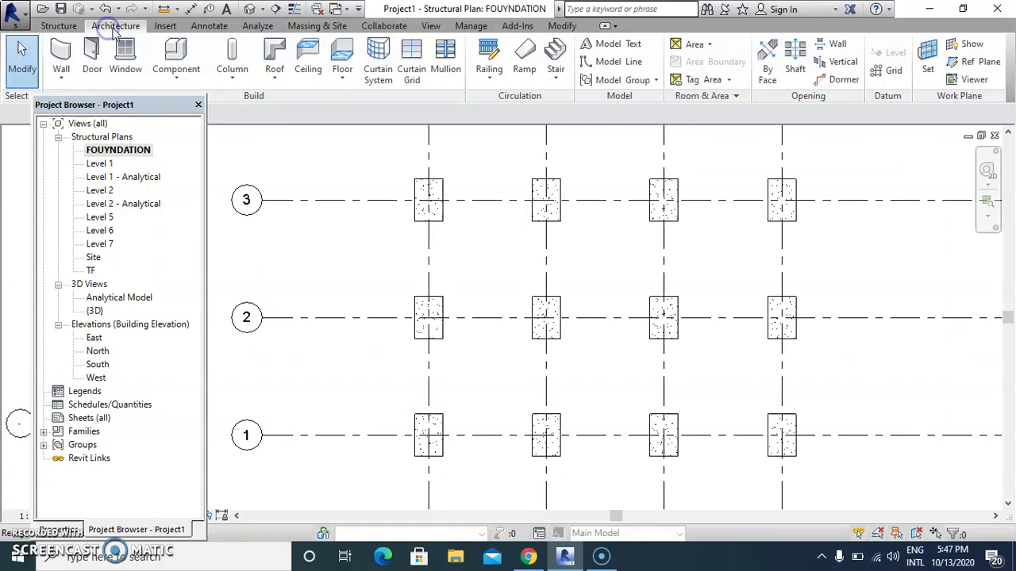
click(62, 57)
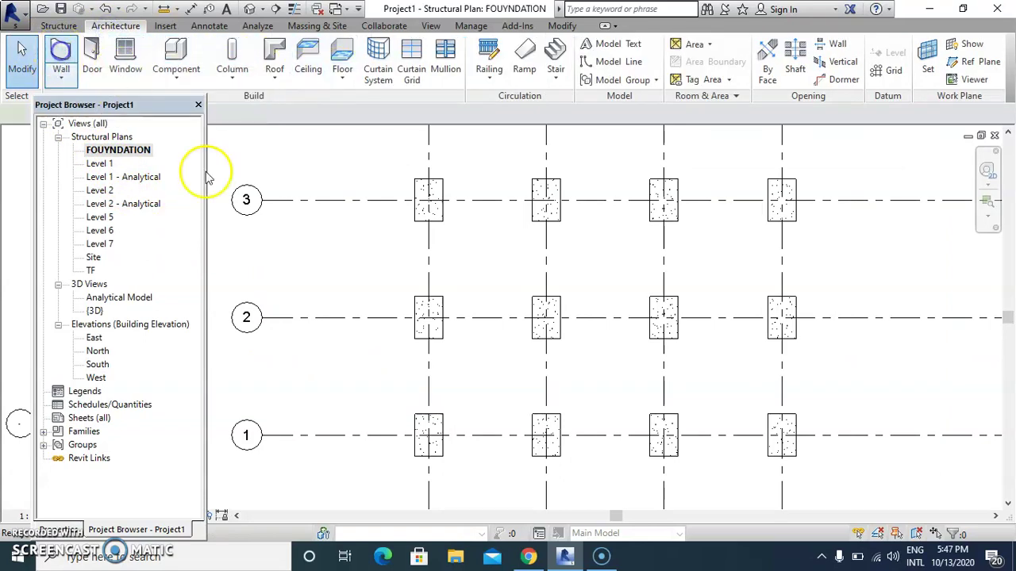
click(161, 530)
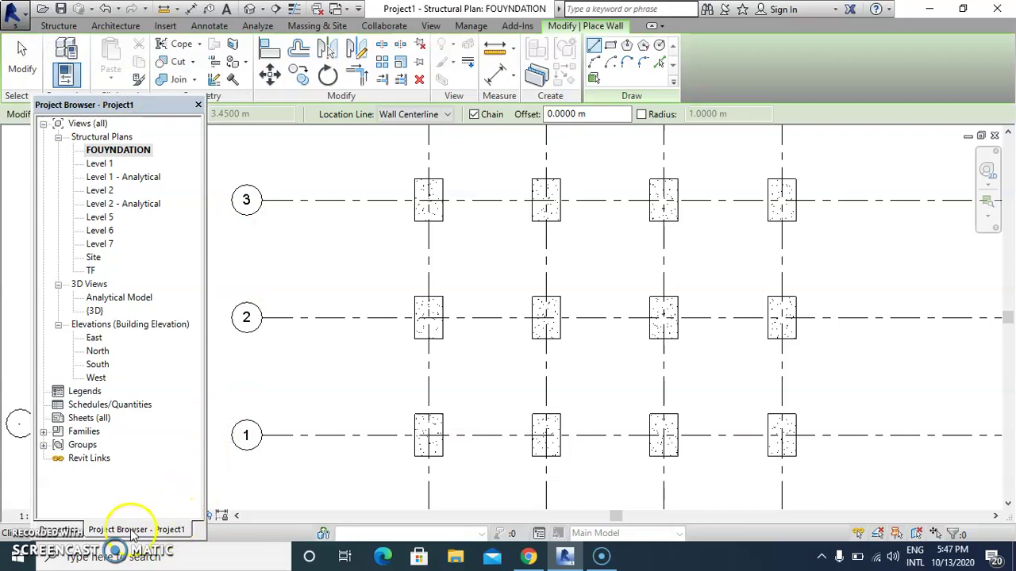
click(65, 528)
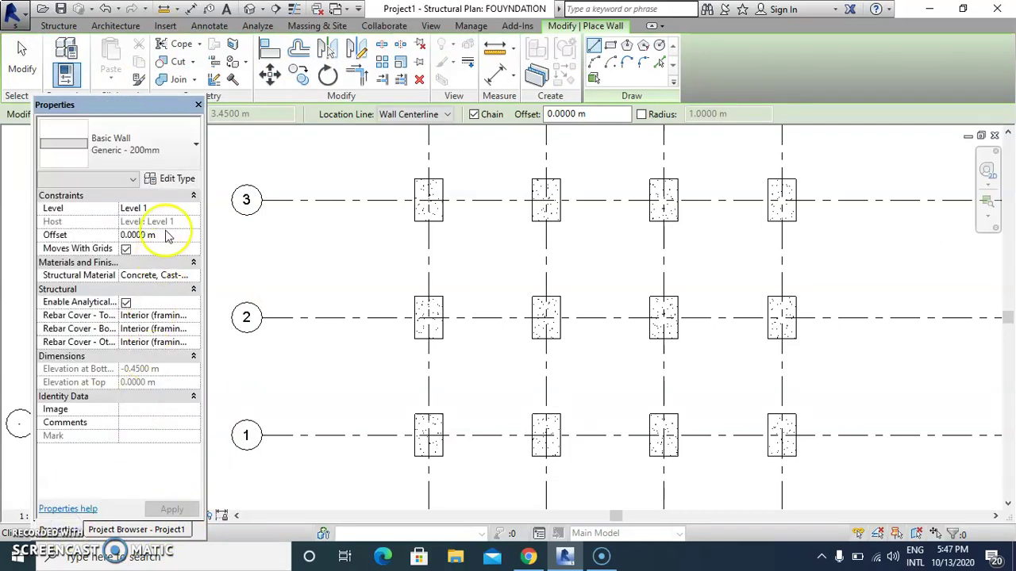
click(181, 153)
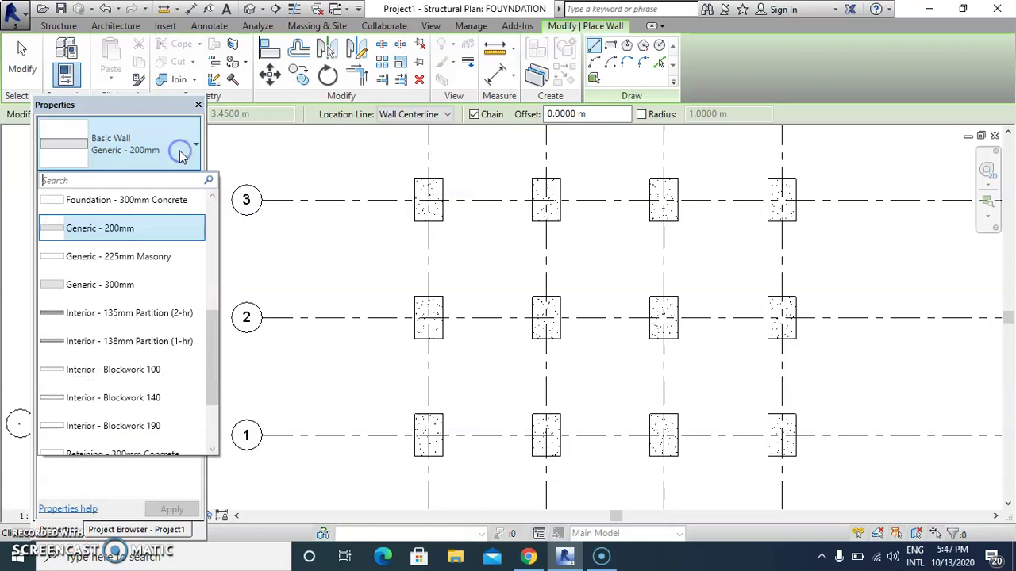
scroll(148, 317, down, 3)
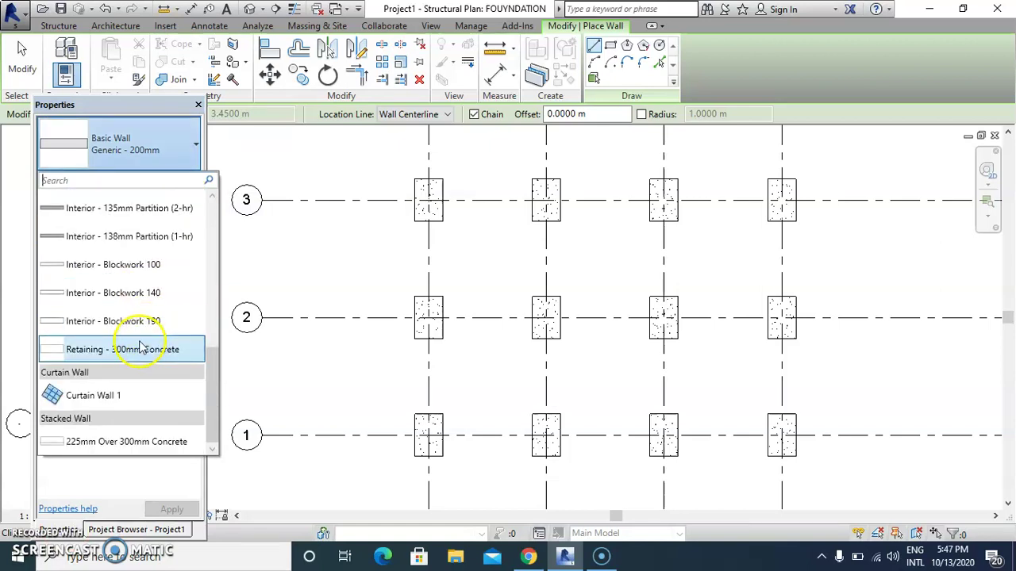
scroll(140, 351, up, 3)
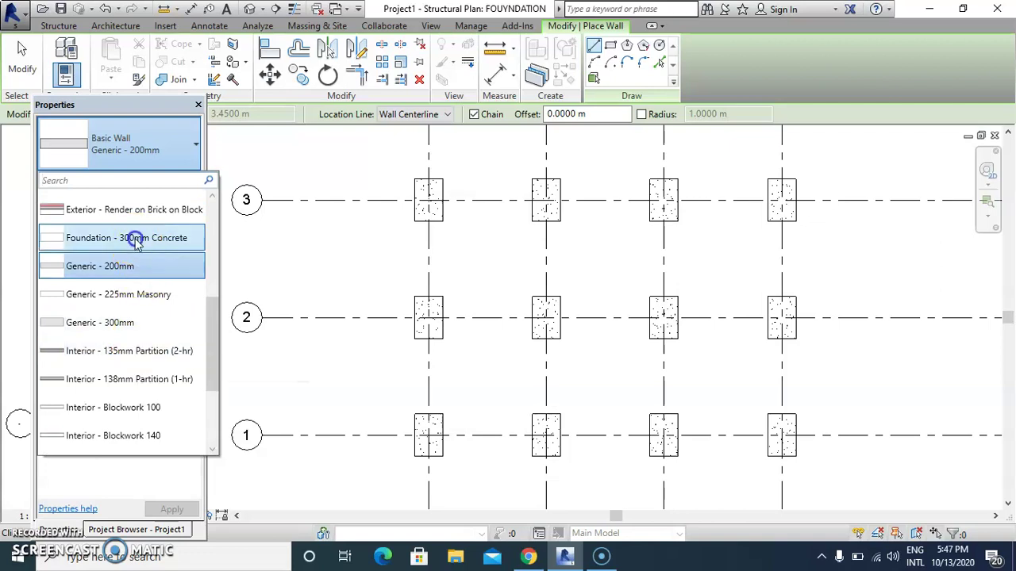
click(136, 244)
Duplicate the wall type as 'Foundation - 550mm Concrete 2'
click(170, 179)
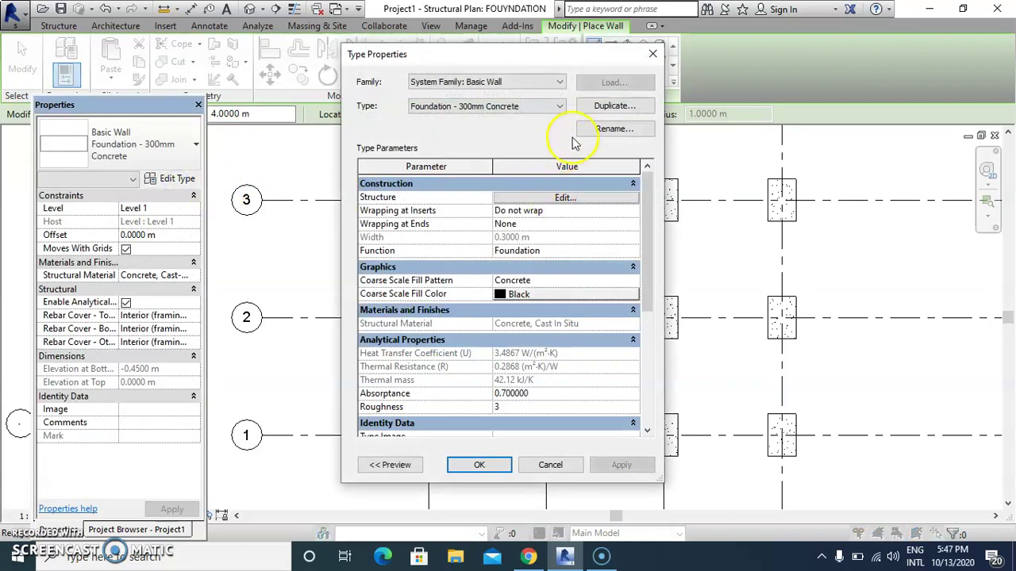
click(611, 105)
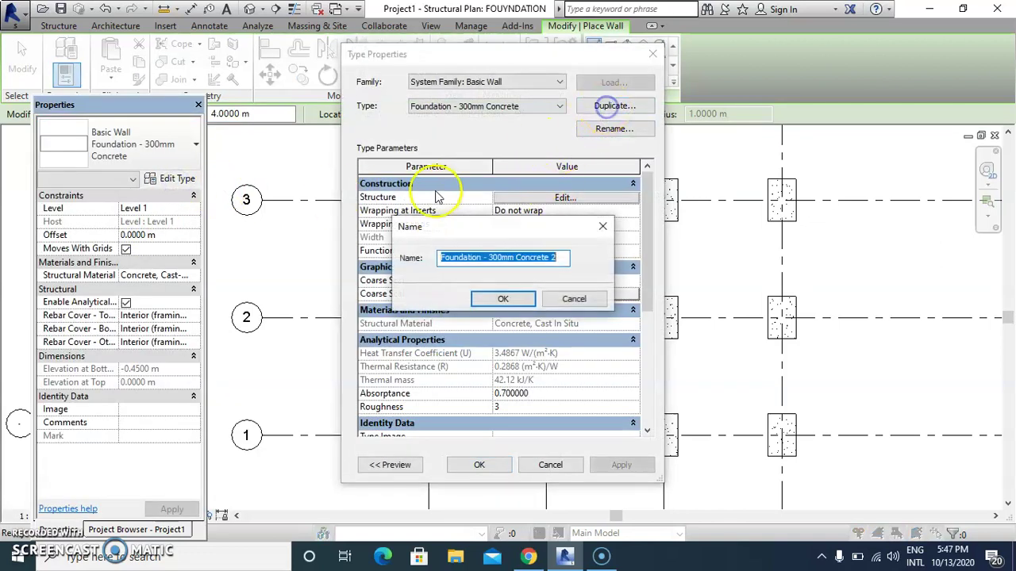
click(503, 259)
click(503, 302)
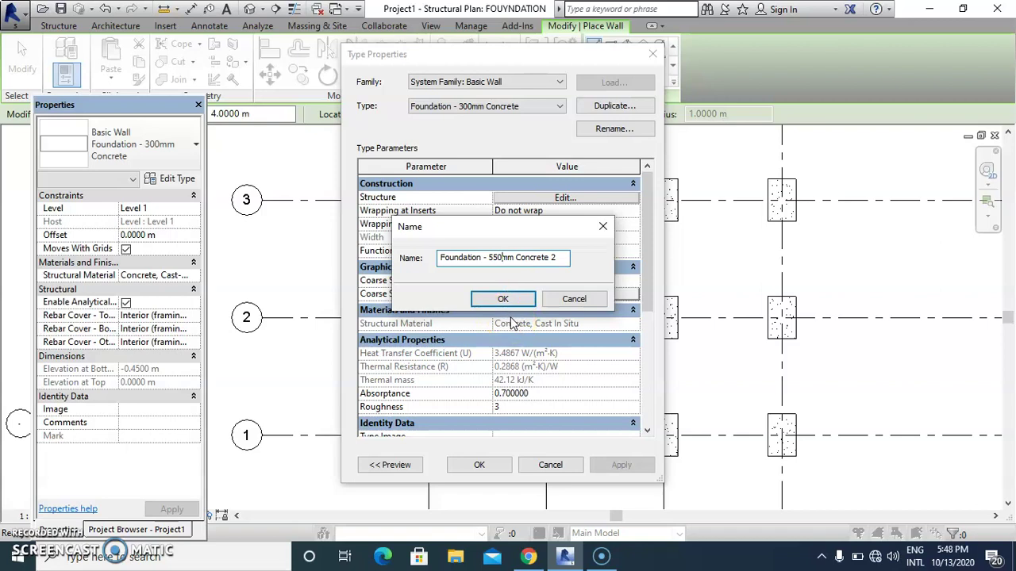
click(520, 303)
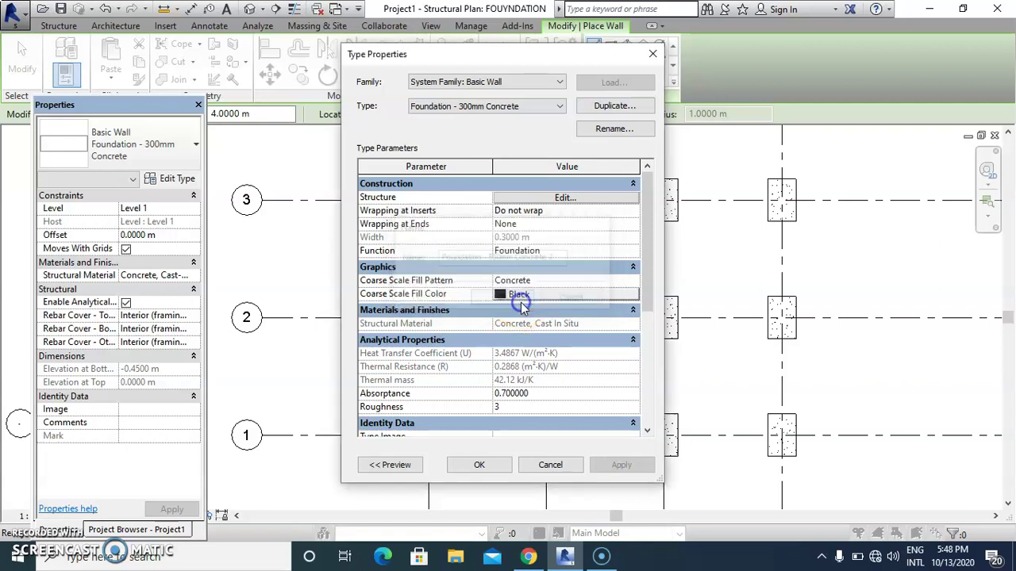
Set the structural layer thickness to 0.55 m and confirm the new wall type
click(579, 201)
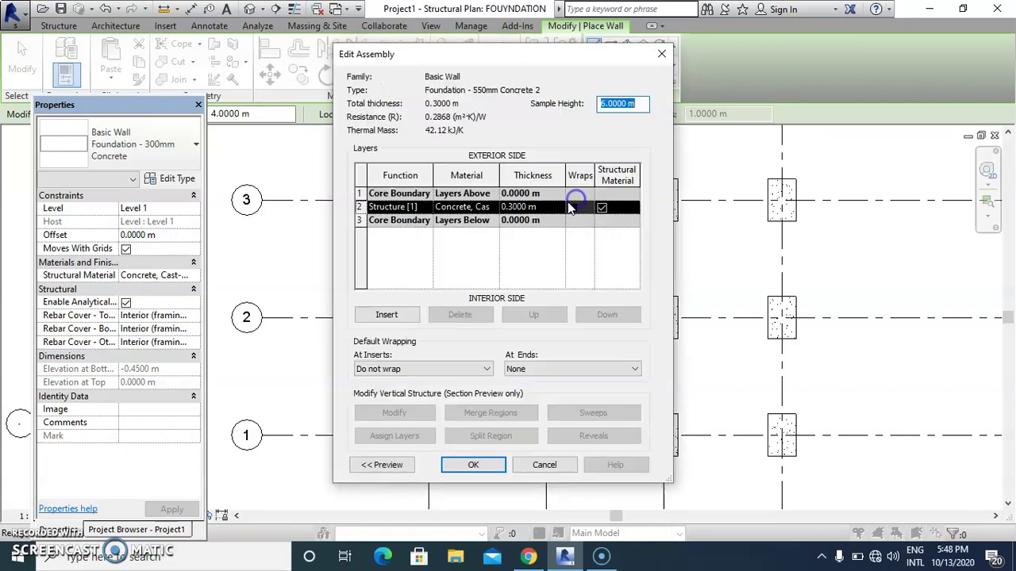
click(520, 208)
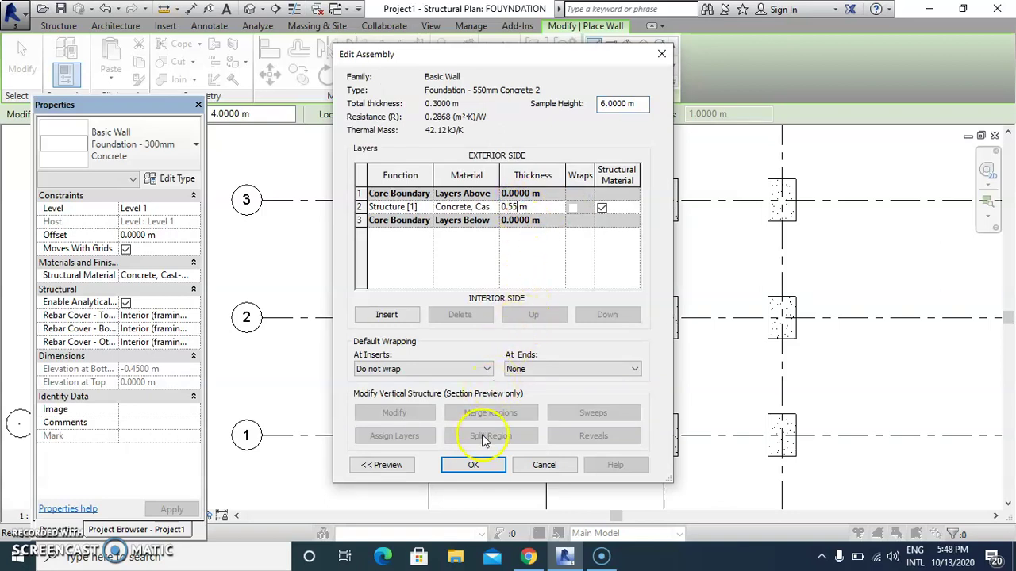
click(473, 467)
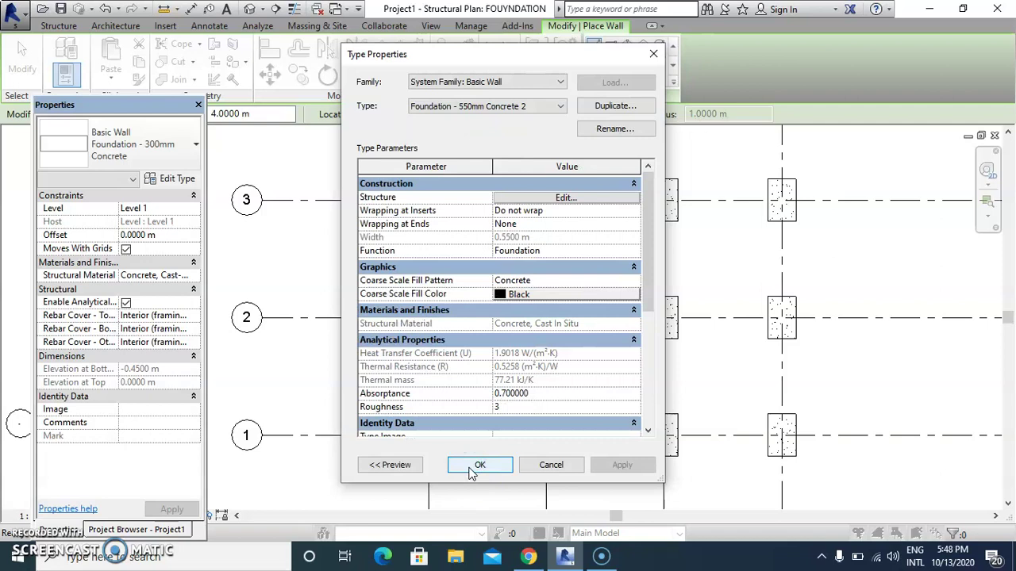
click(474, 466)
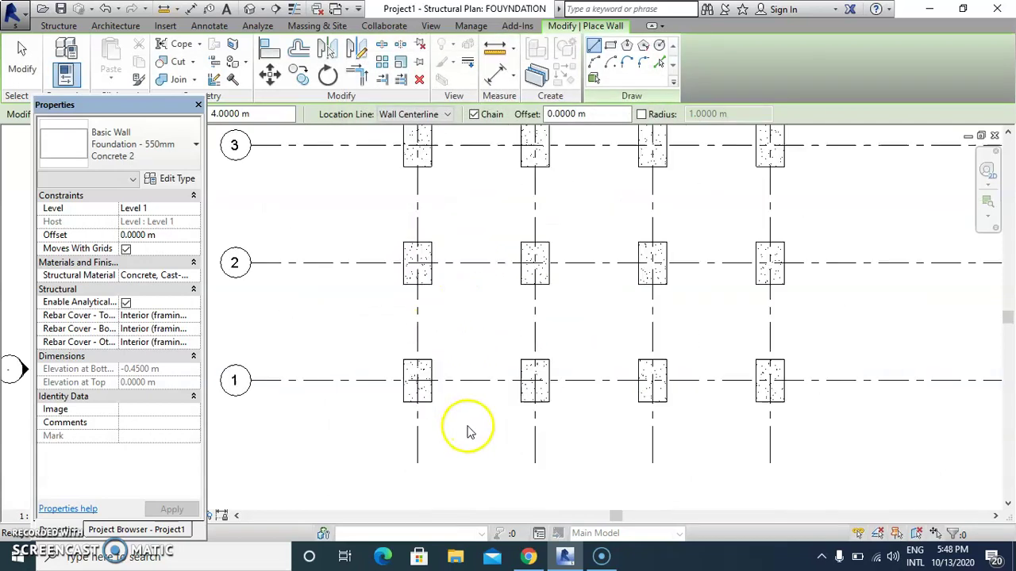
Draw perimeter foundation walls between footings along grids 1, D, 3 and A
scroll(386, 362, up, 5)
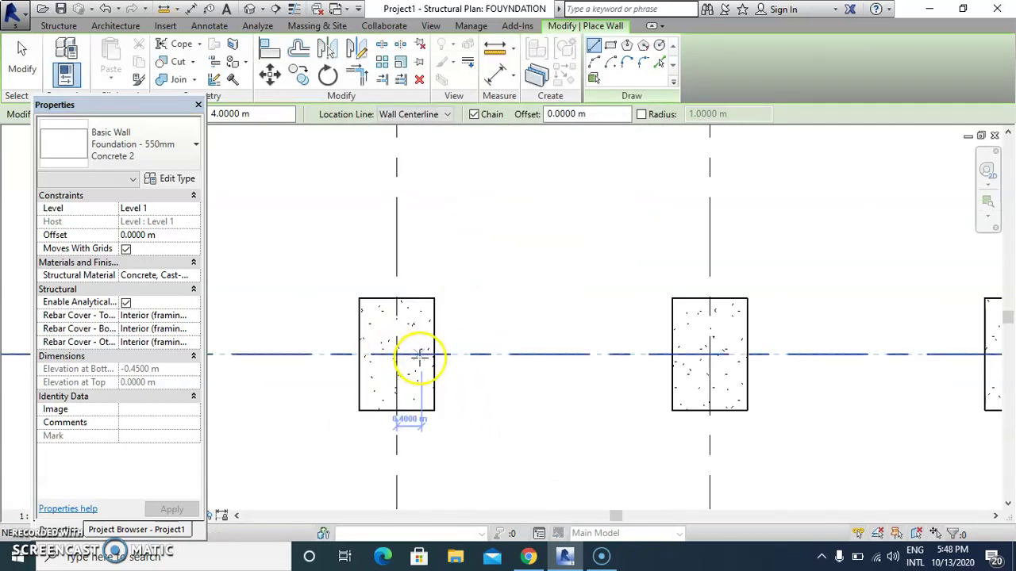
scroll(395, 354, up, 4)
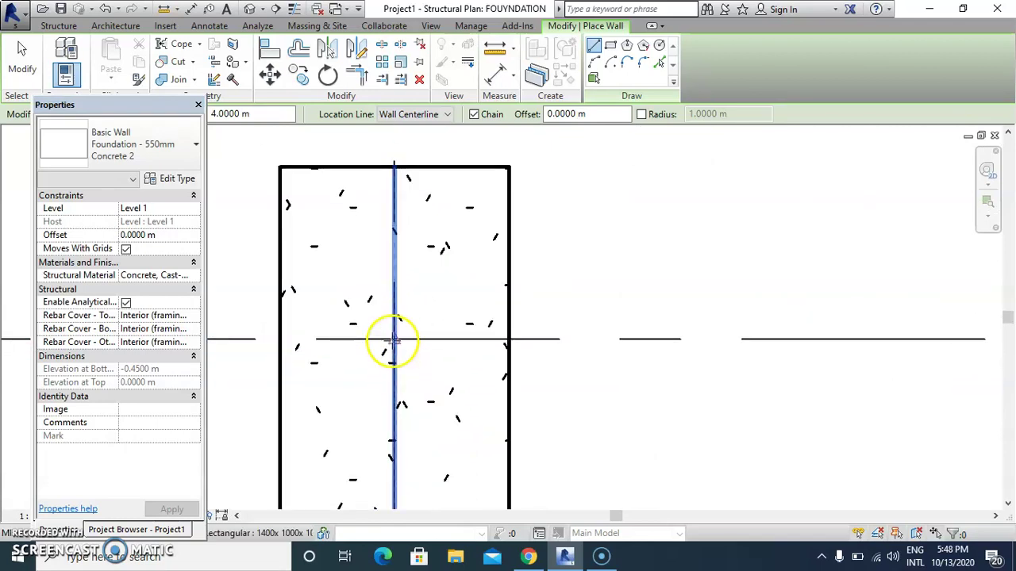
click(393, 354)
scroll(391, 340, down, 5)
scroll(262, 332, down, 4)
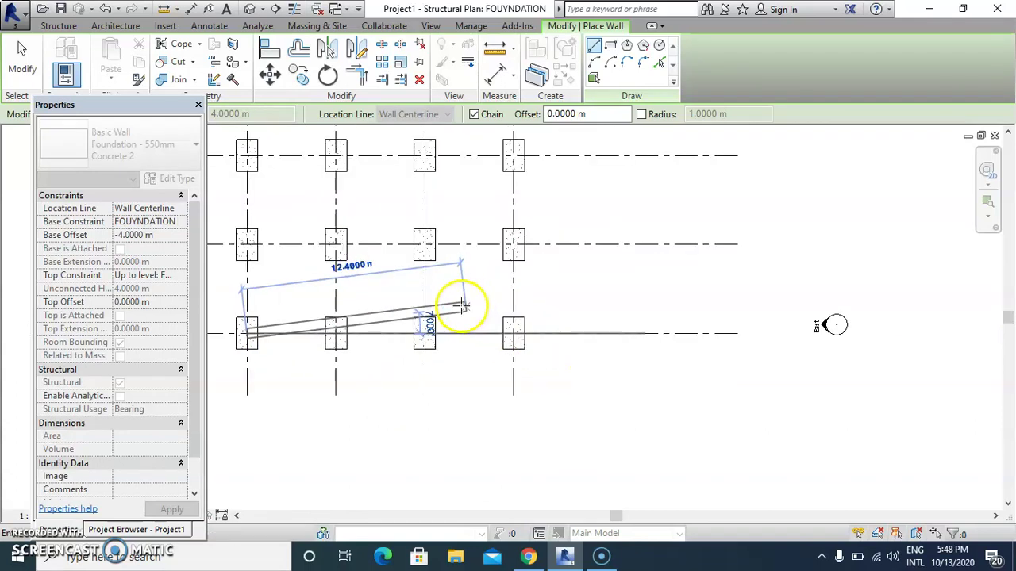
scroll(545, 357, up, 6)
scroll(602, 381, up, 3)
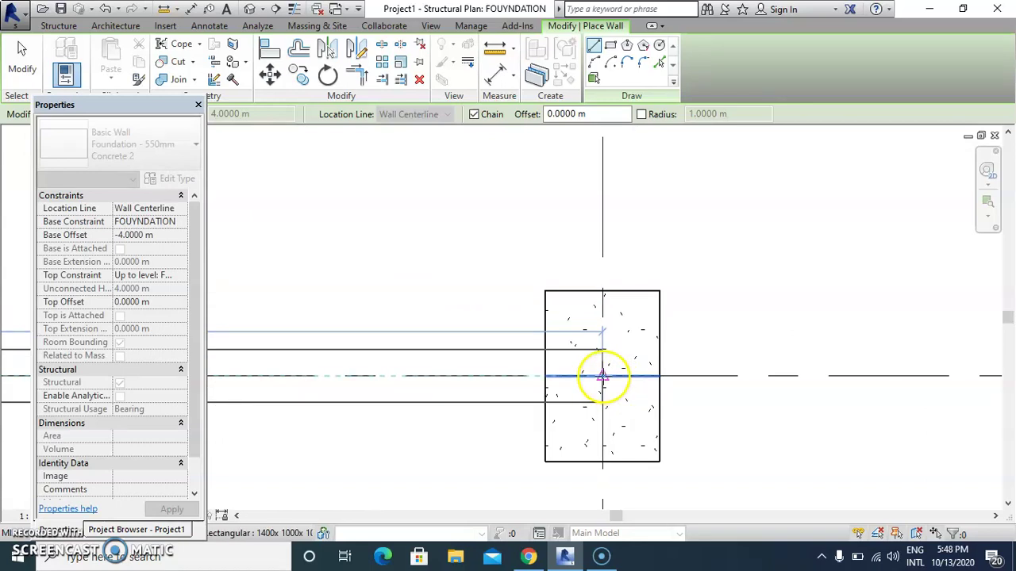
click(601, 375)
scroll(680, 465, down, 2)
scroll(680, 466, down, 6)
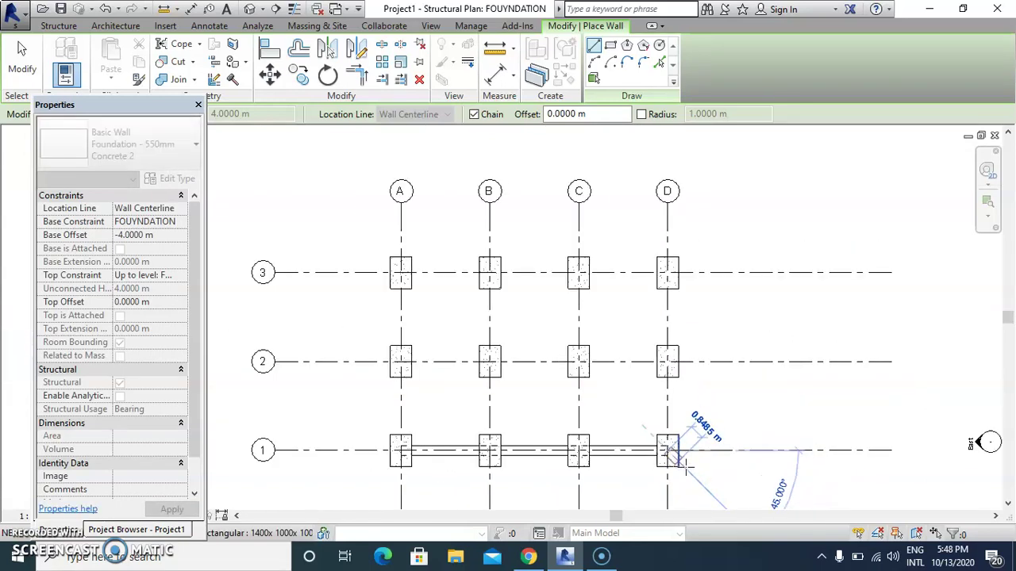
scroll(624, 256, up, 5)
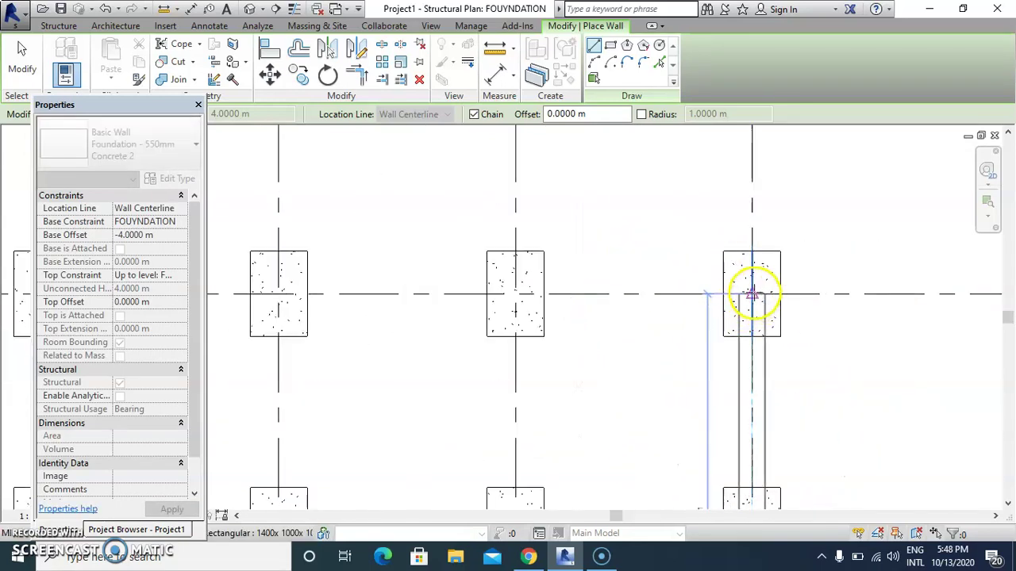
click(751, 294)
scroll(845, 295, down, 2)
scroll(844, 294, down, 2)
scroll(569, 297, up, 5)
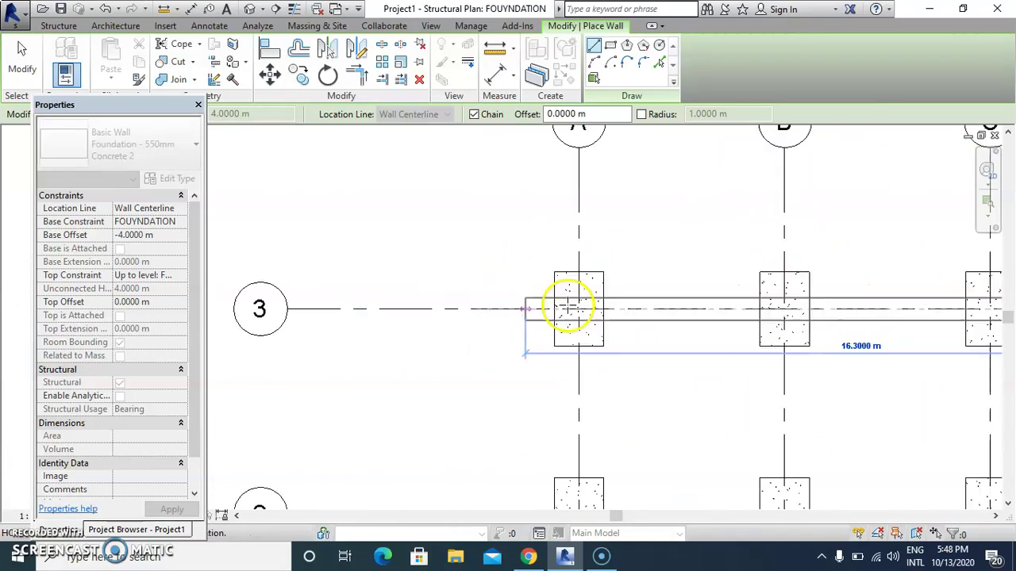
click(586, 311)
scroll(540, 270, down, 3)
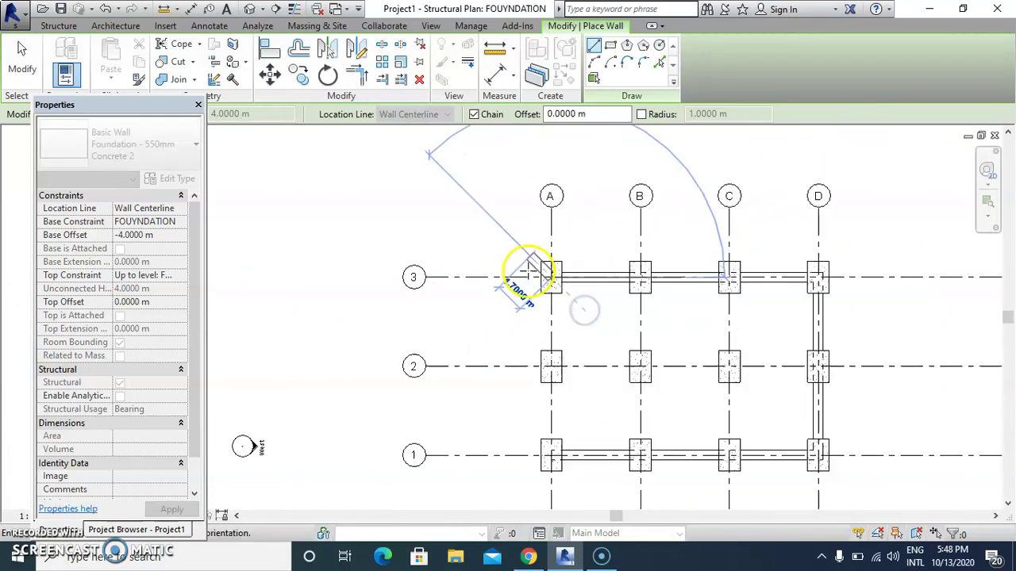
scroll(553, 458, up, 3)
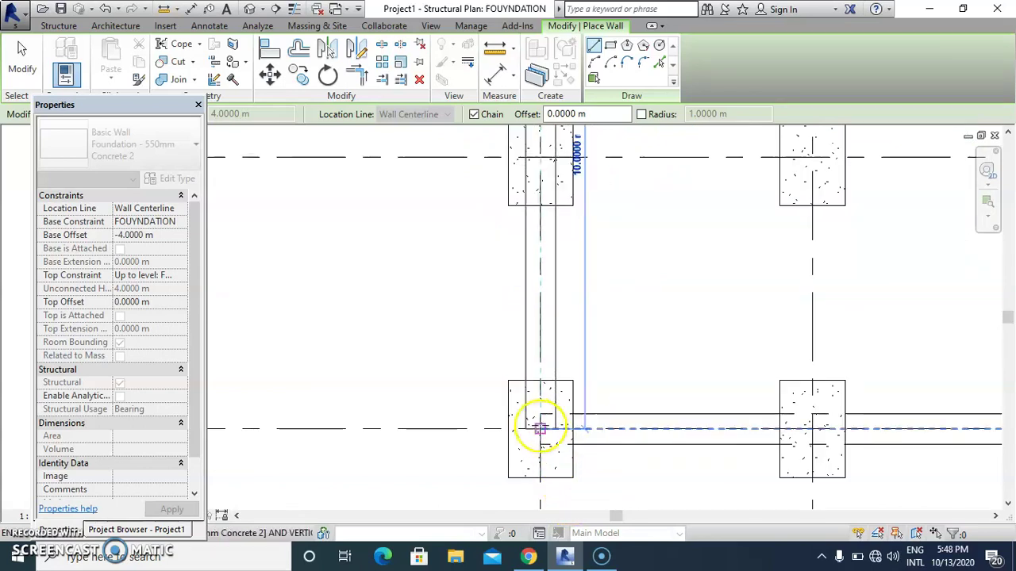
click(536, 425)
scroll(483, 423, down, 2)
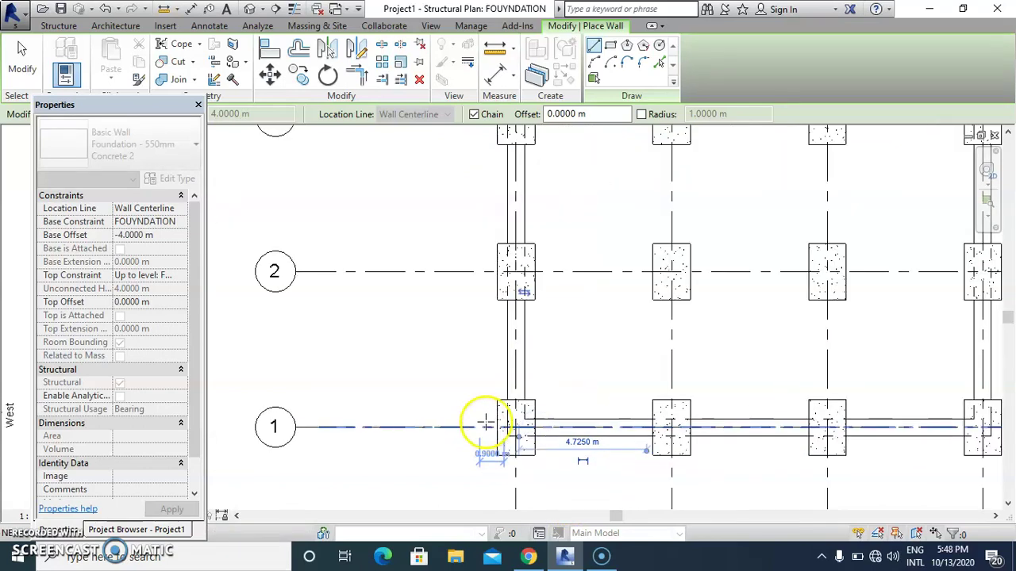
scroll(483, 424, up, 5)
Draw the interior chain of foundation walls linking the inner footings
click(458, 336)
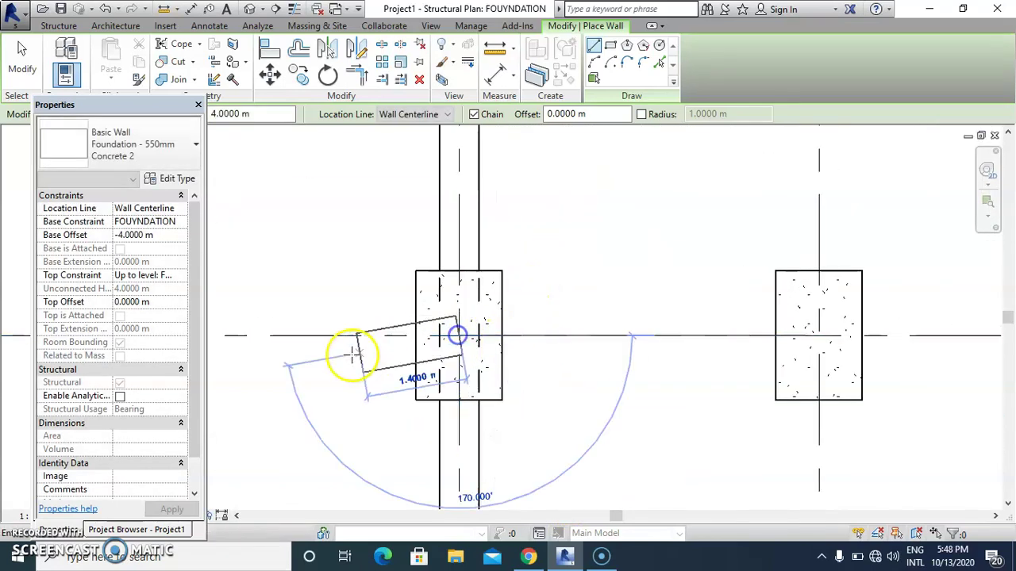
scroll(349, 355, down, 2)
scroll(350, 355, down, 2)
scroll(646, 347, up, 5)
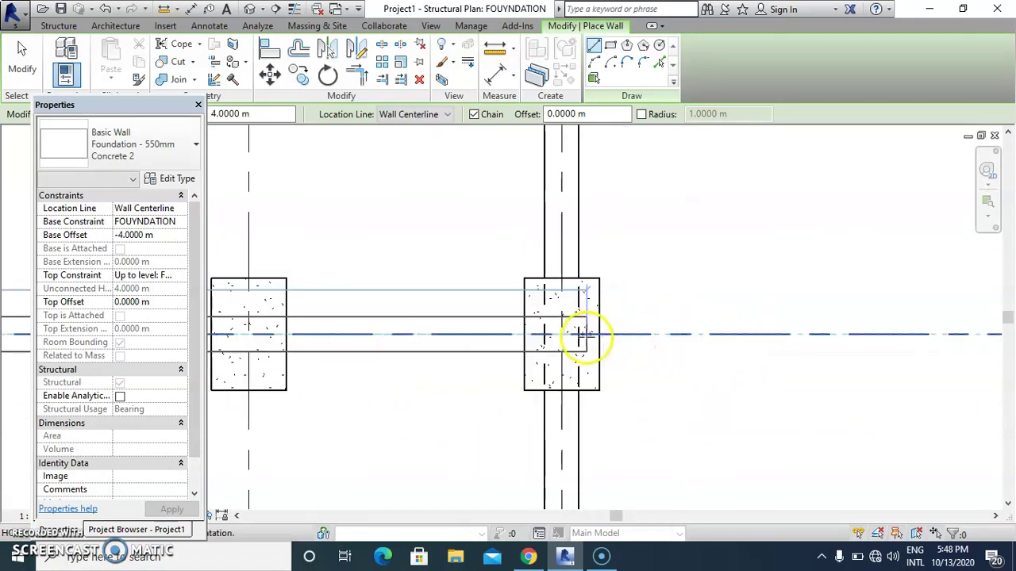
click(577, 333)
scroll(595, 333, down, 5)
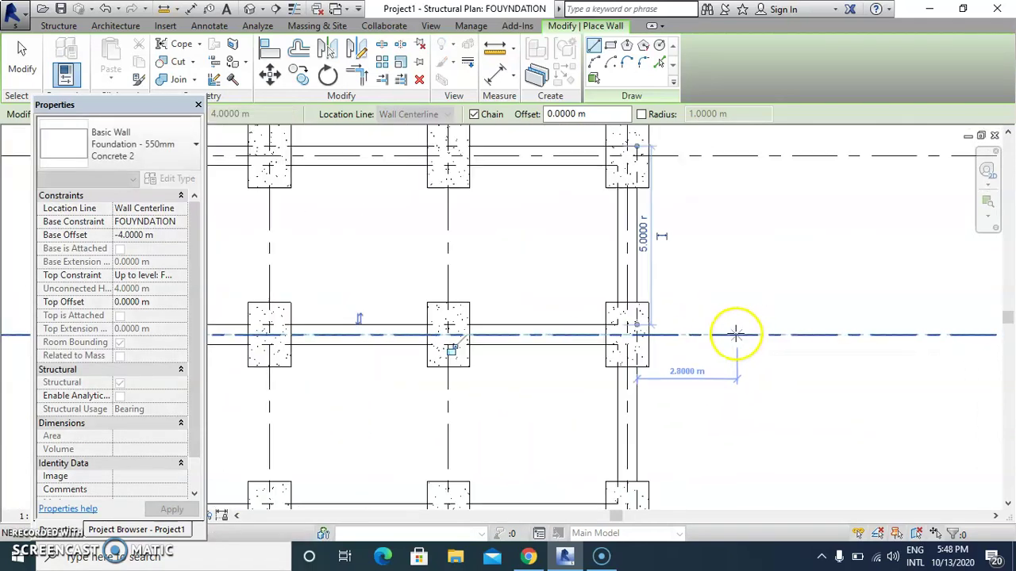
scroll(506, 212, up, 3)
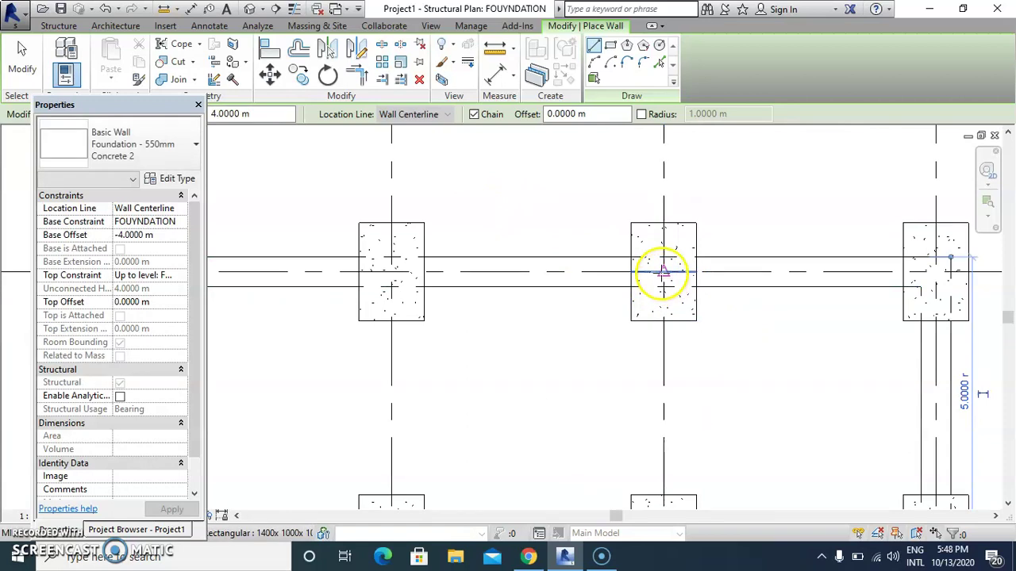
scroll(659, 269, down, 3)
scroll(669, 420, up, 4)
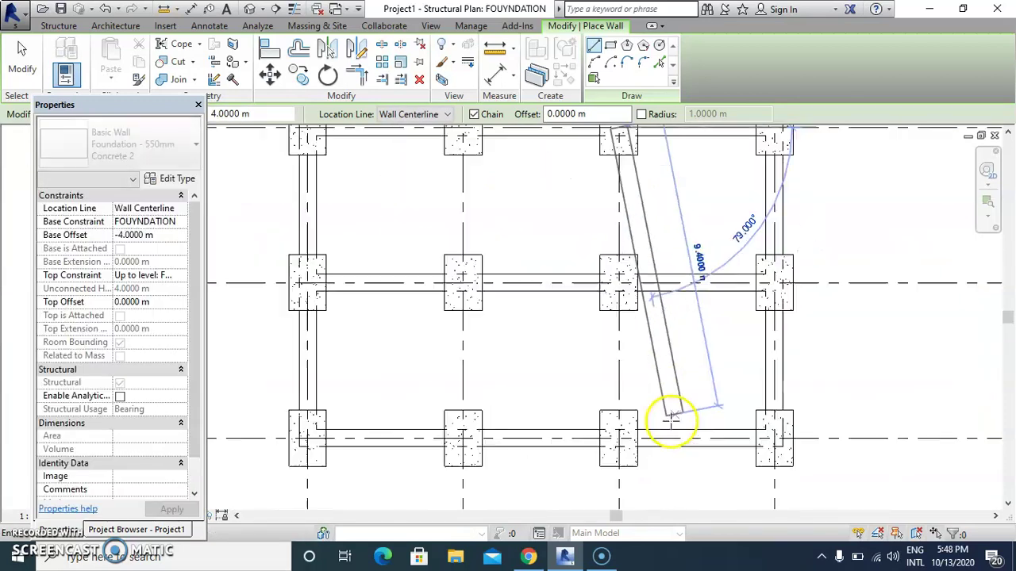
click(595, 447)
scroll(591, 446, down, 3)
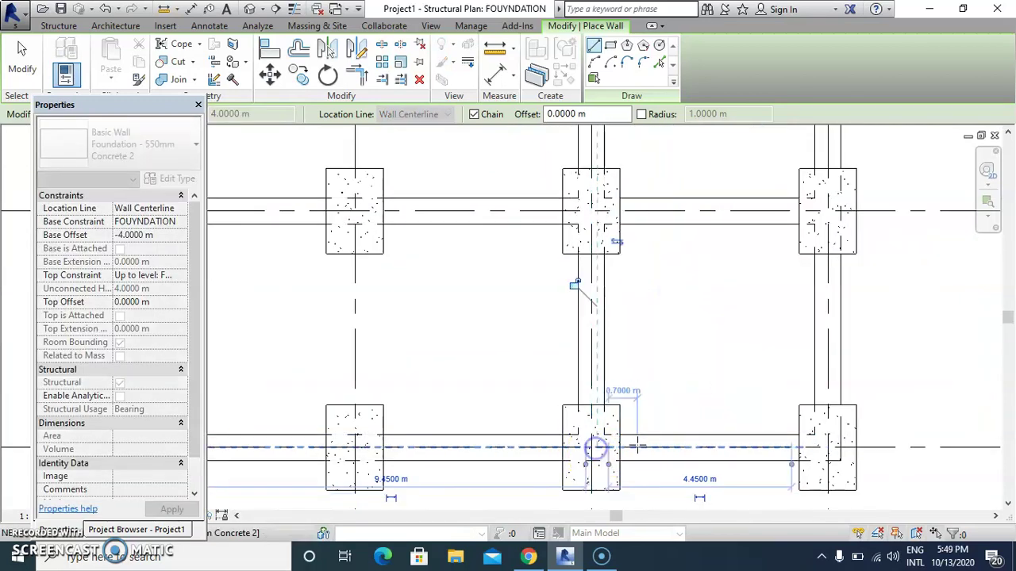
scroll(485, 209, up, 3)
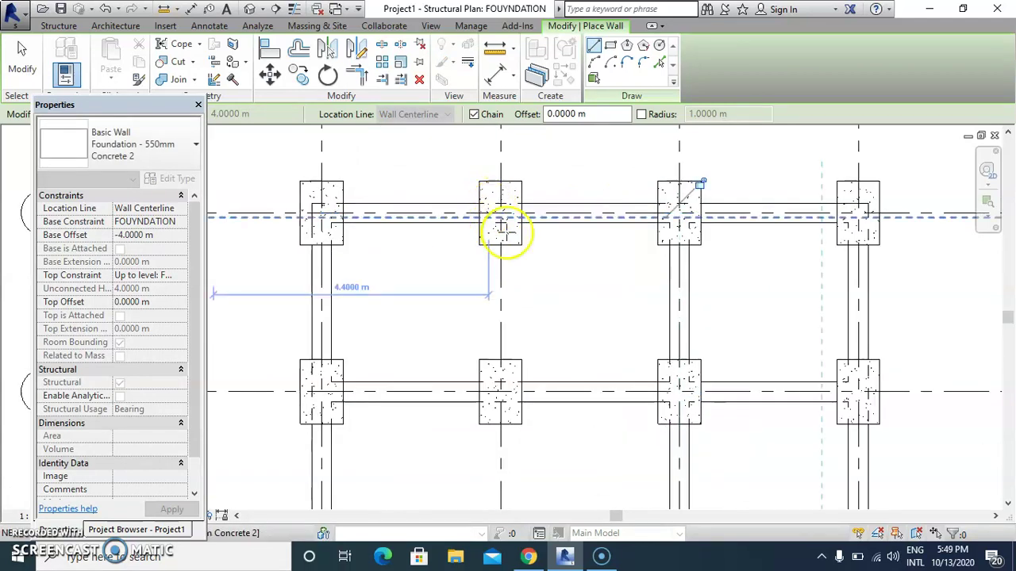
click(509, 223)
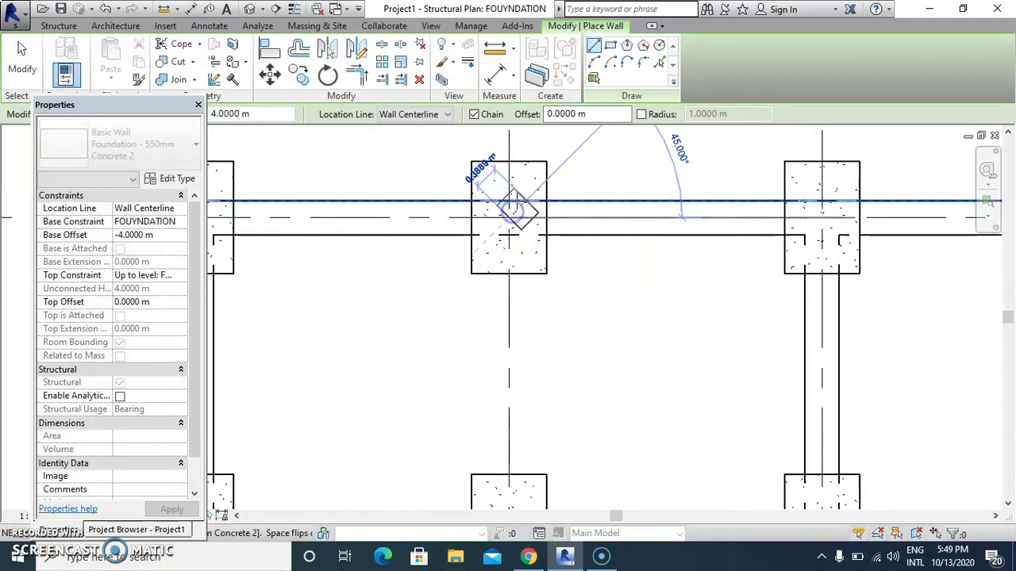
scroll(516, 211, down, 3)
scroll(508, 425, up, 4)
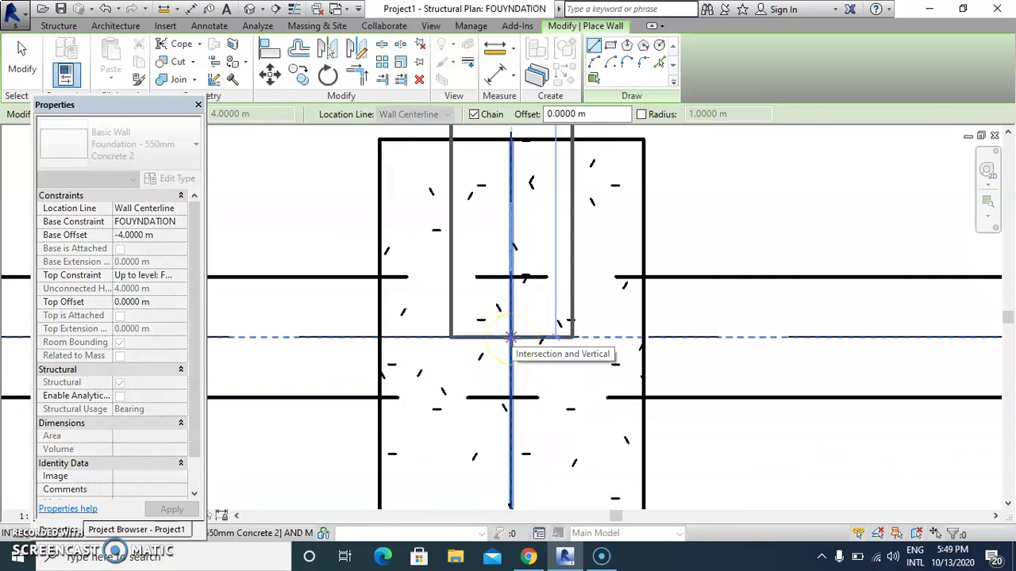
click(511, 338)
scroll(521, 333, up, 2)
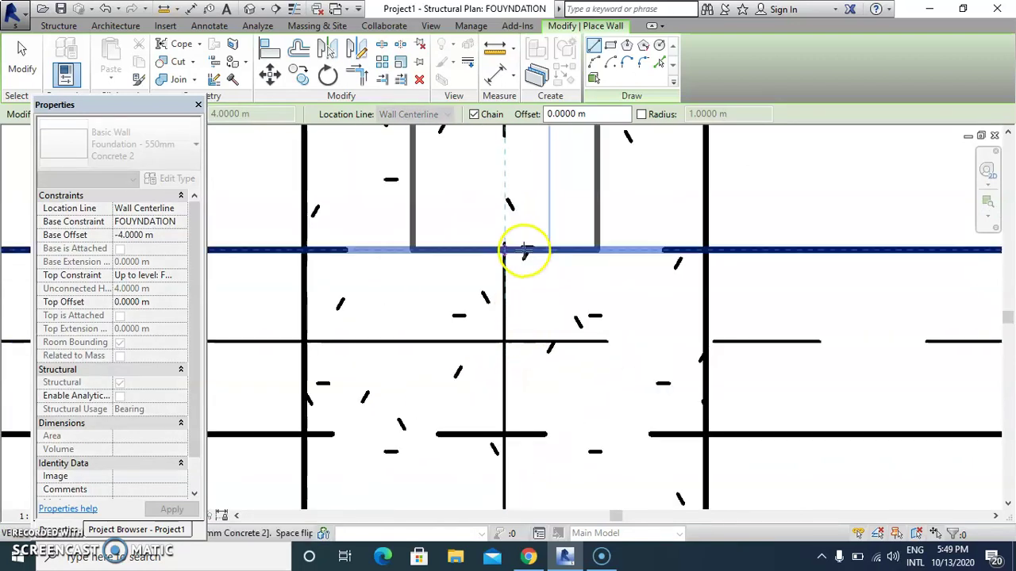
click(508, 341)
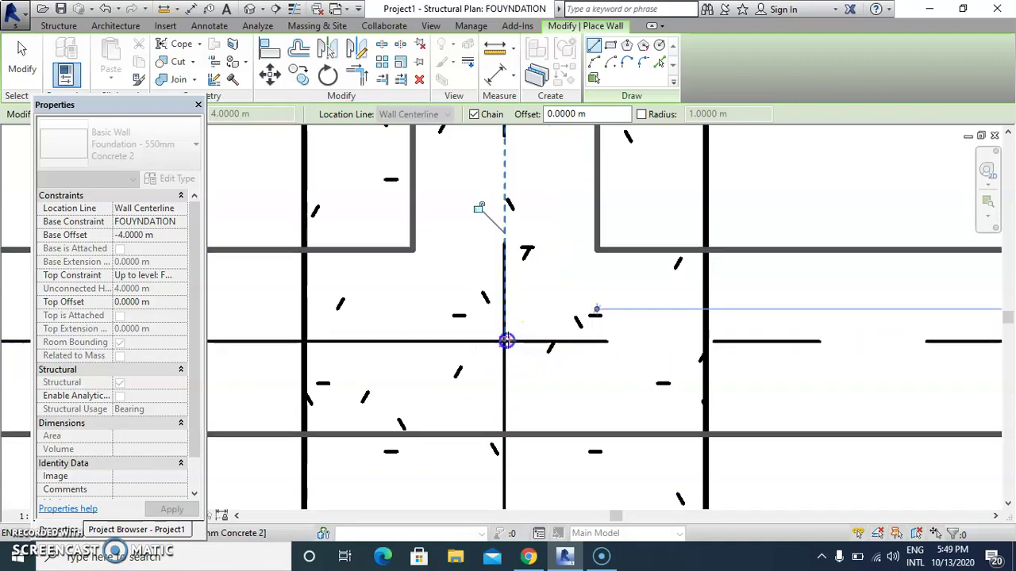
scroll(573, 406, down, 6)
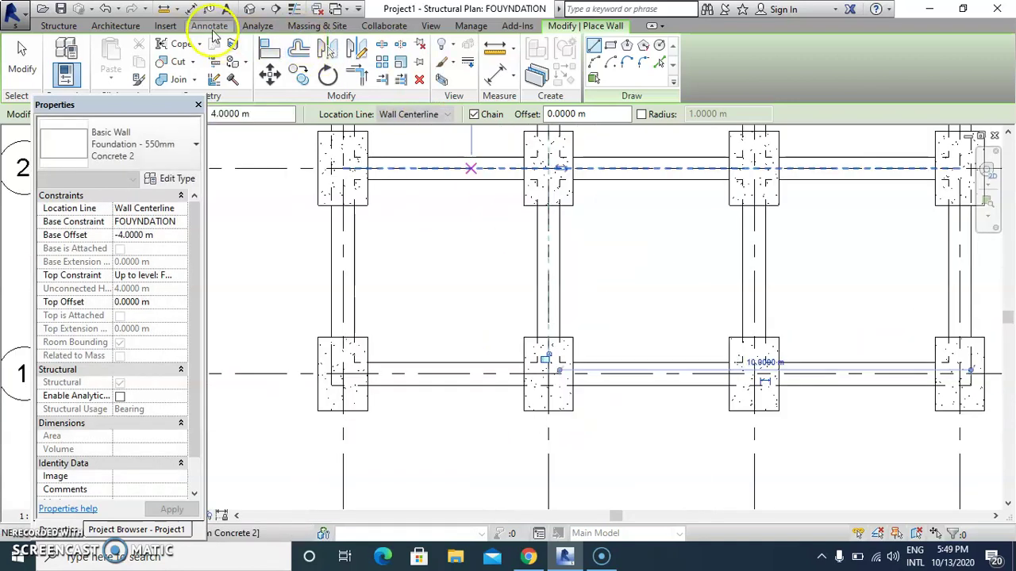
In the 3D view, select the foundation wall chain and set its base level to TF
click(250, 12)
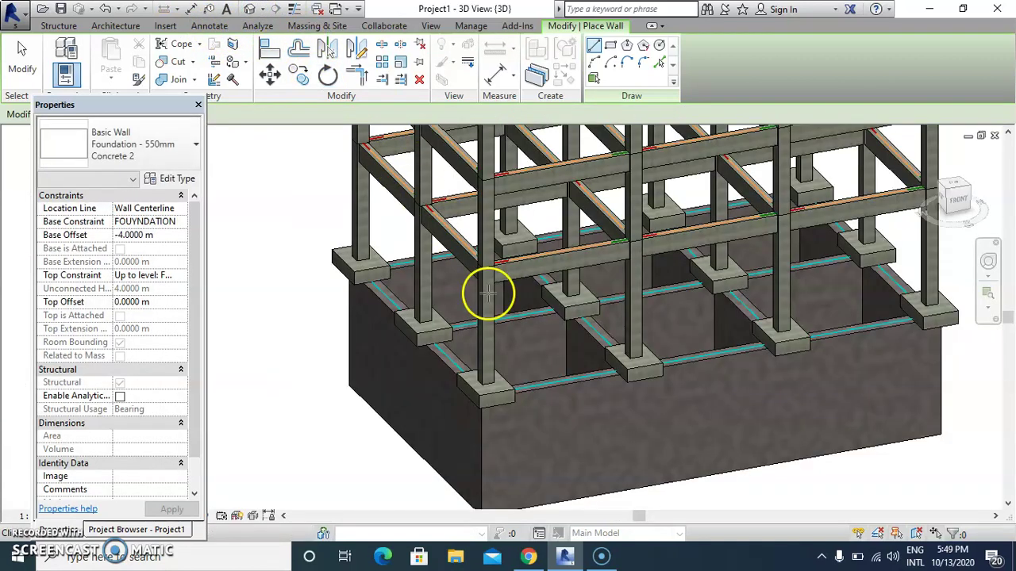
key(Escape)
key(Escape)
click(543, 447)
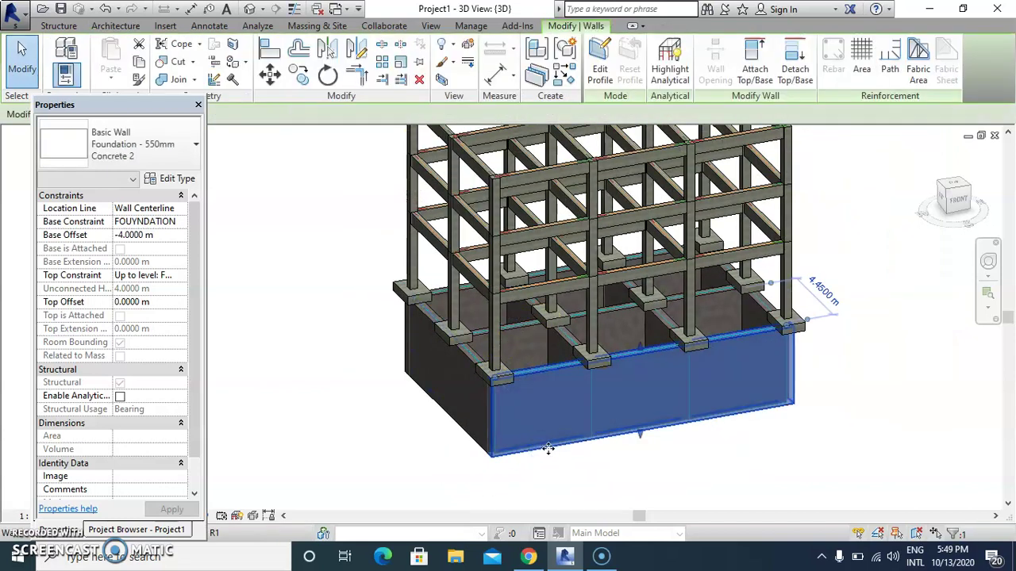
key(Tab)
click(549, 449)
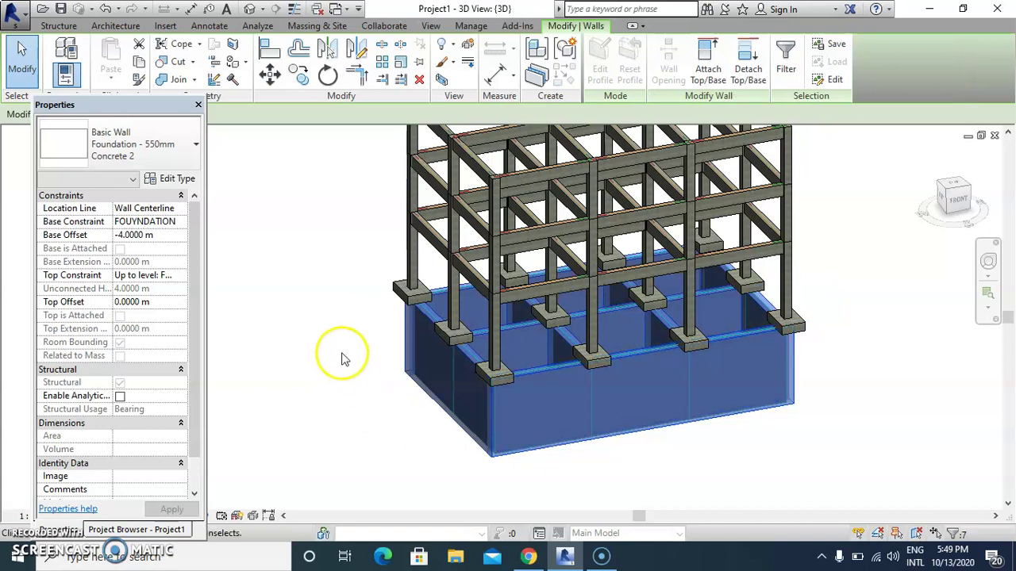
click(179, 222)
click(181, 224)
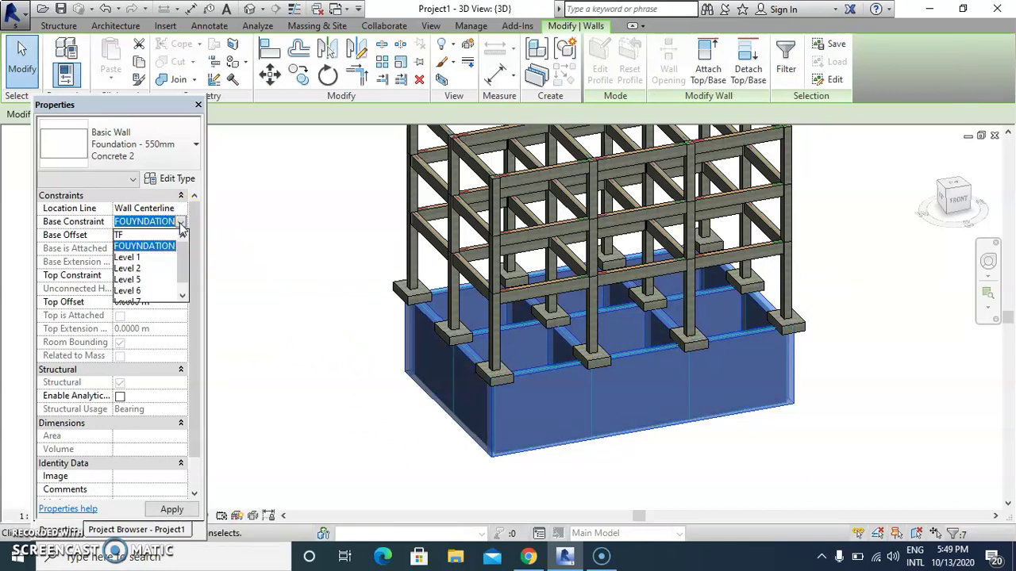
click(133, 236)
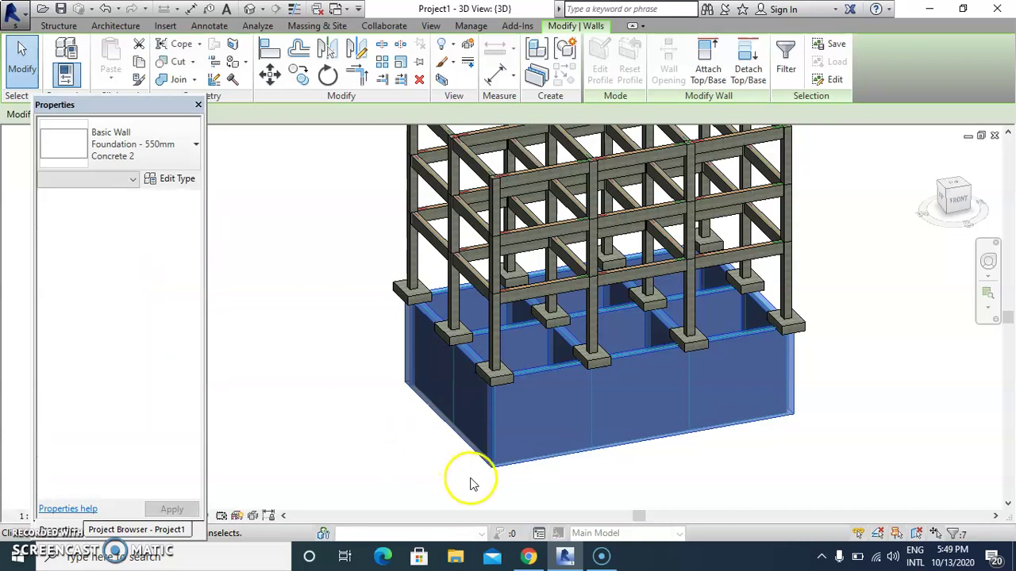
Orbit the 3D model and reselect the foundation wall chain to check it
click(420, 464)
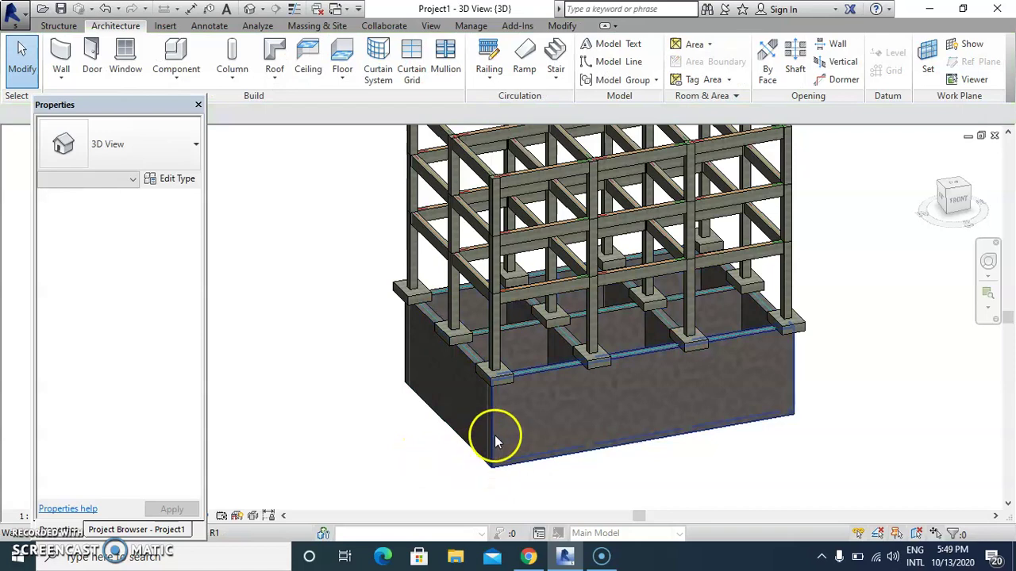
click(494, 435)
key(Tab)
click(489, 434)
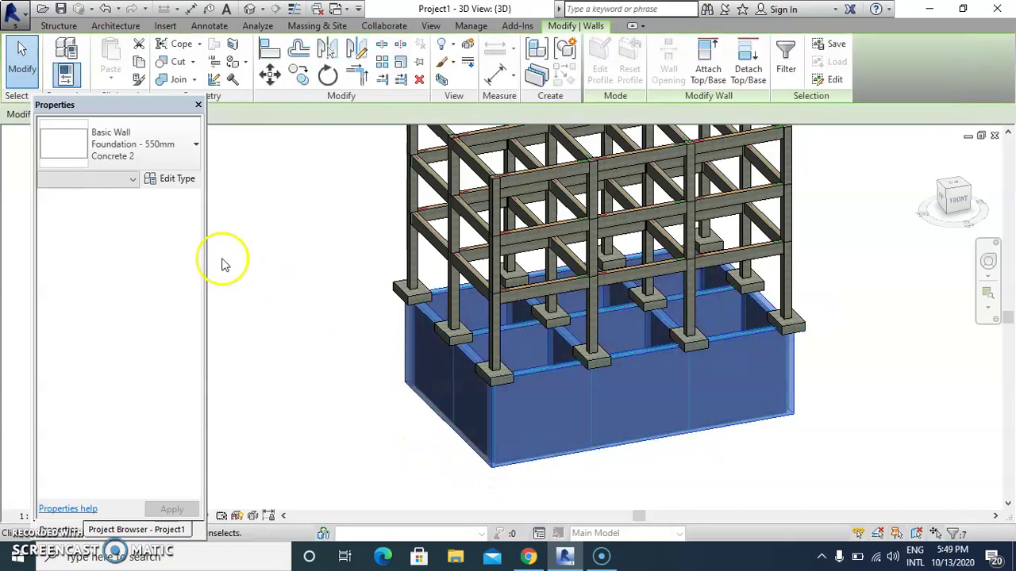
click(346, 324)
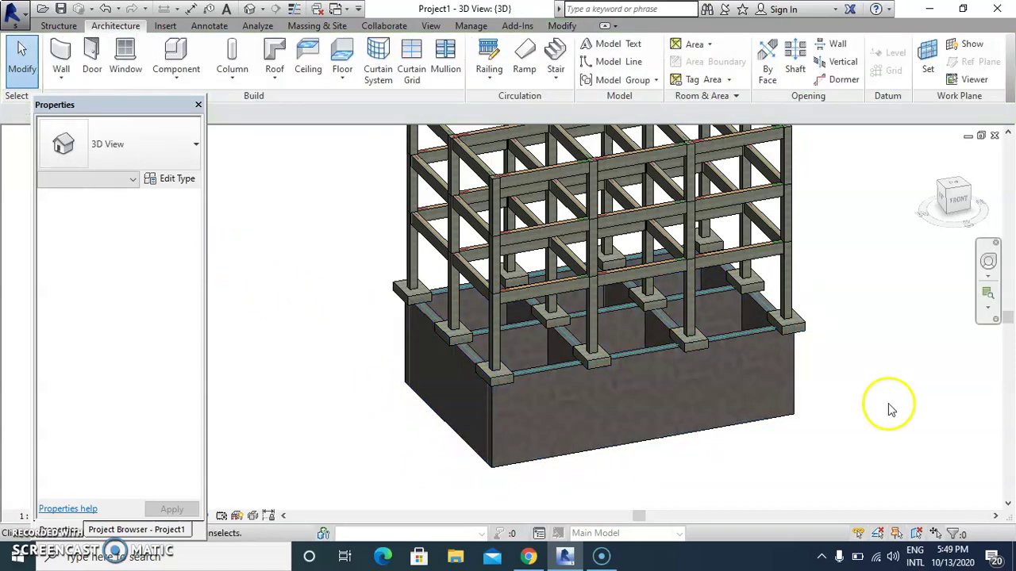
click(988, 288)
drag(691, 389, 732, 389)
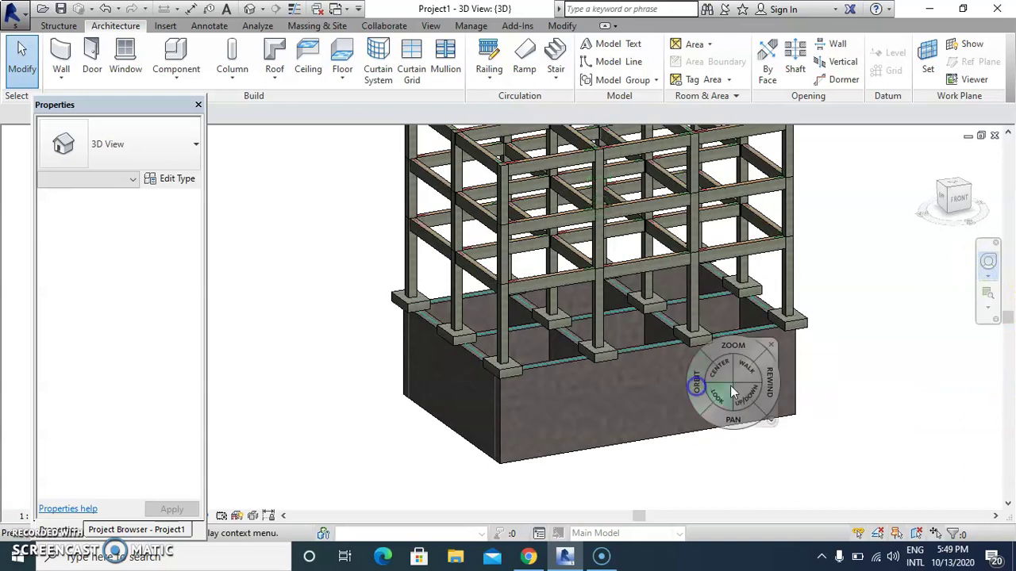
click(770, 346)
scroll(502, 420, up, 1)
click(496, 414)
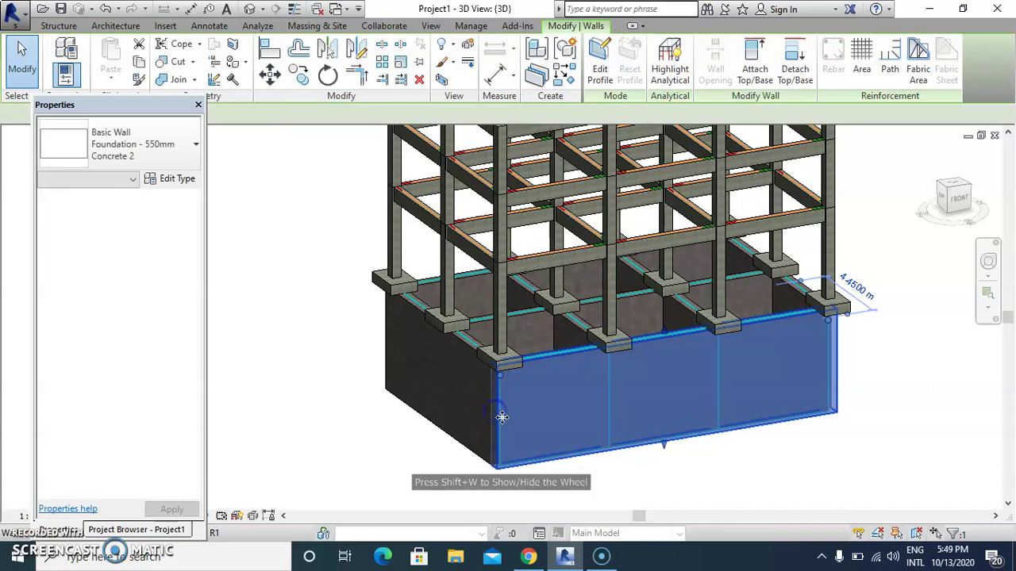
key(Tab)
click(508, 418)
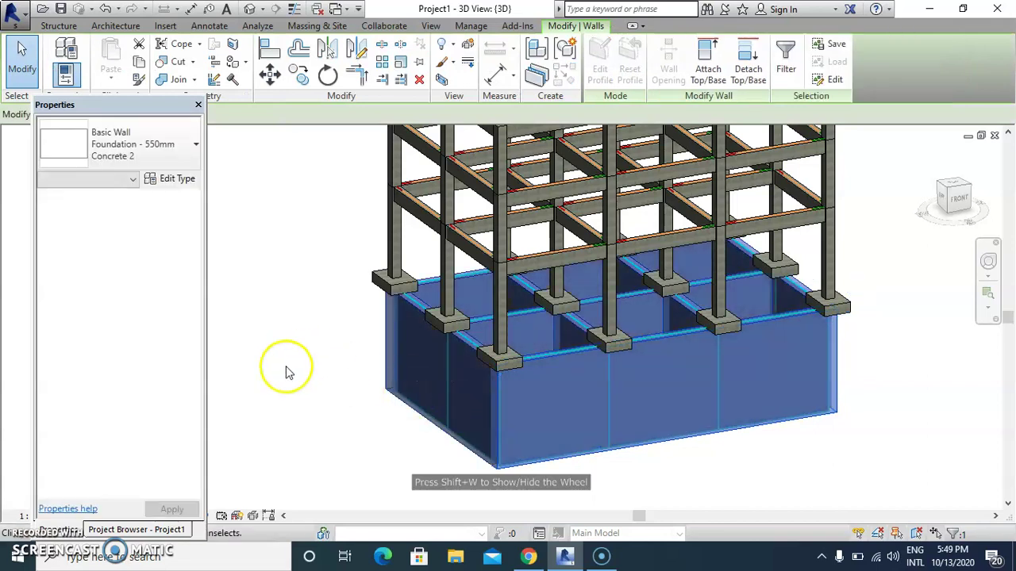
Reselect the wall chain and keep it as Foundation - 550mm Concrete 2 type
click(111, 531)
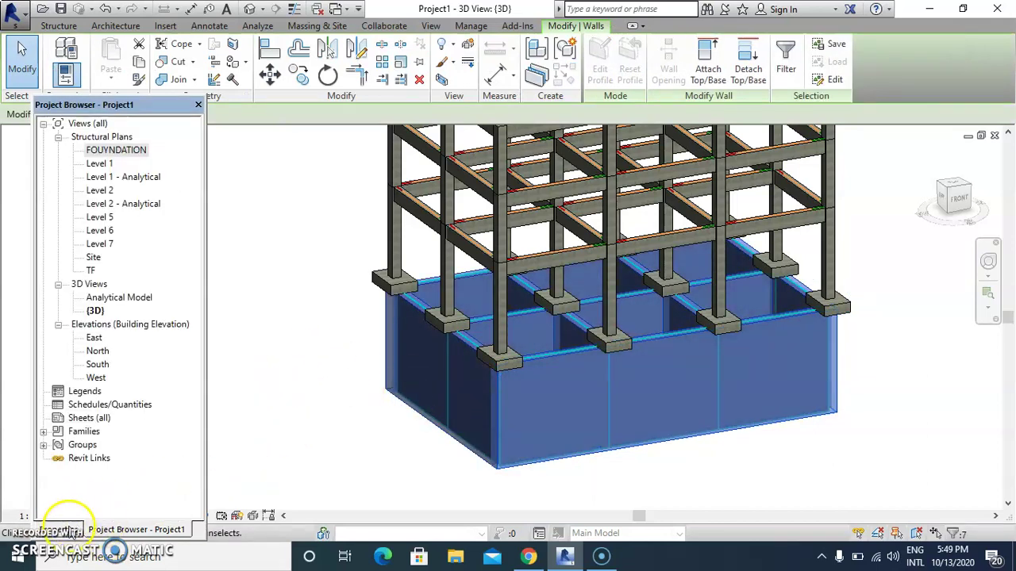
click(64, 531)
click(301, 423)
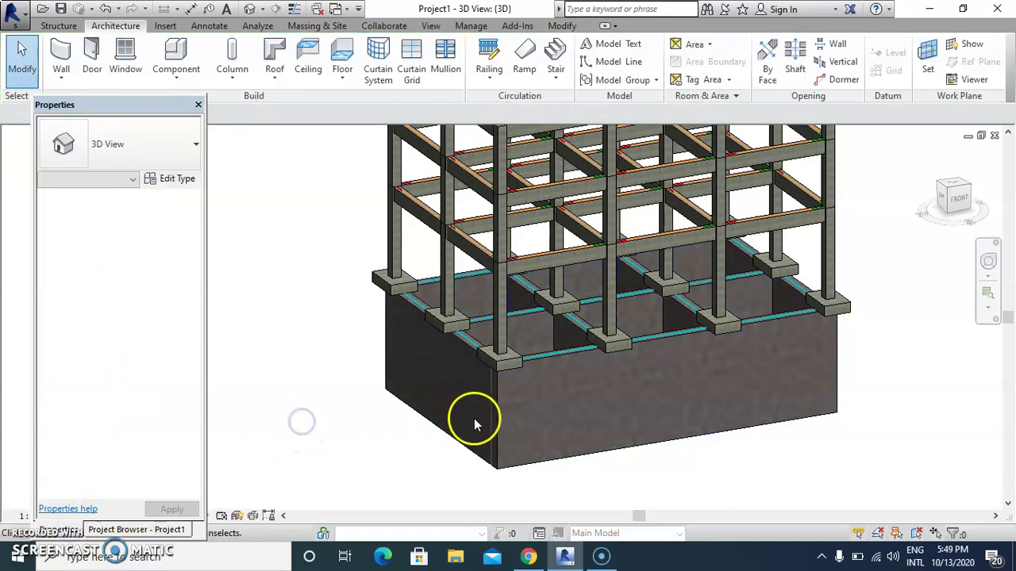
click(475, 462)
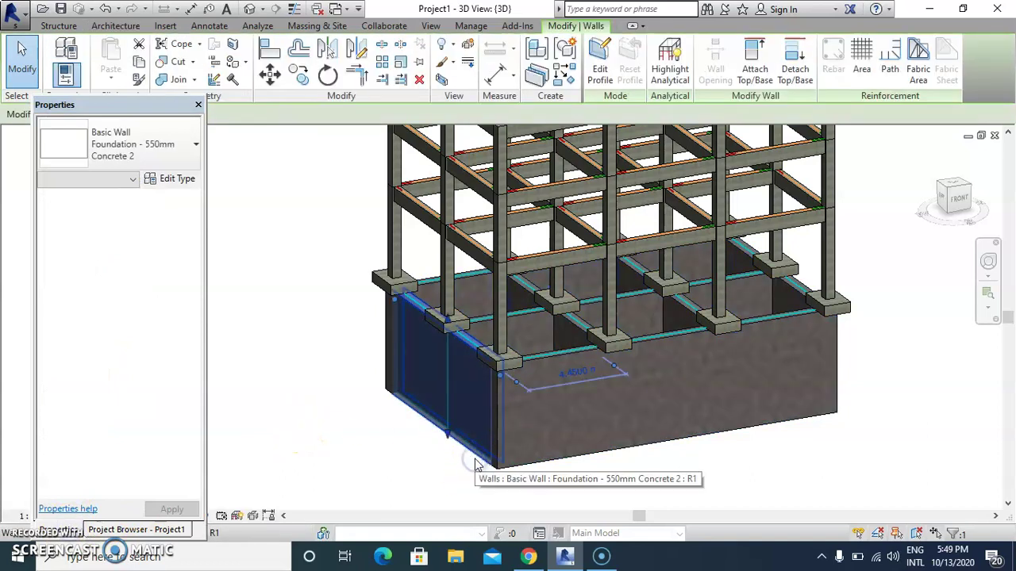
key(Tab)
click(478, 461)
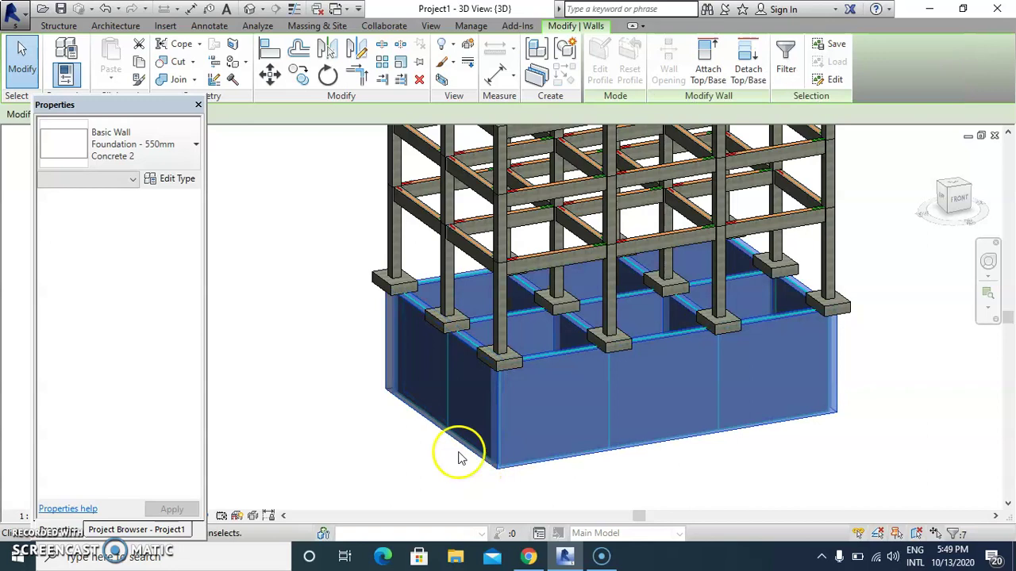
click(153, 153)
click(86, 227)
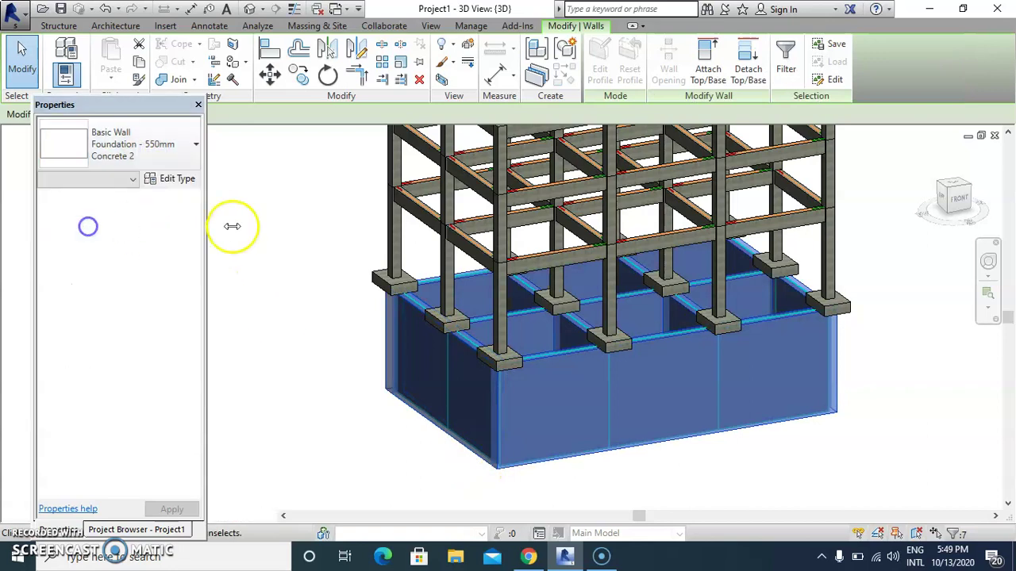
Zoom the 3D view to inspect a foundation wall, then clear the selection
click(872, 462)
scroll(550, 406, up, 2)
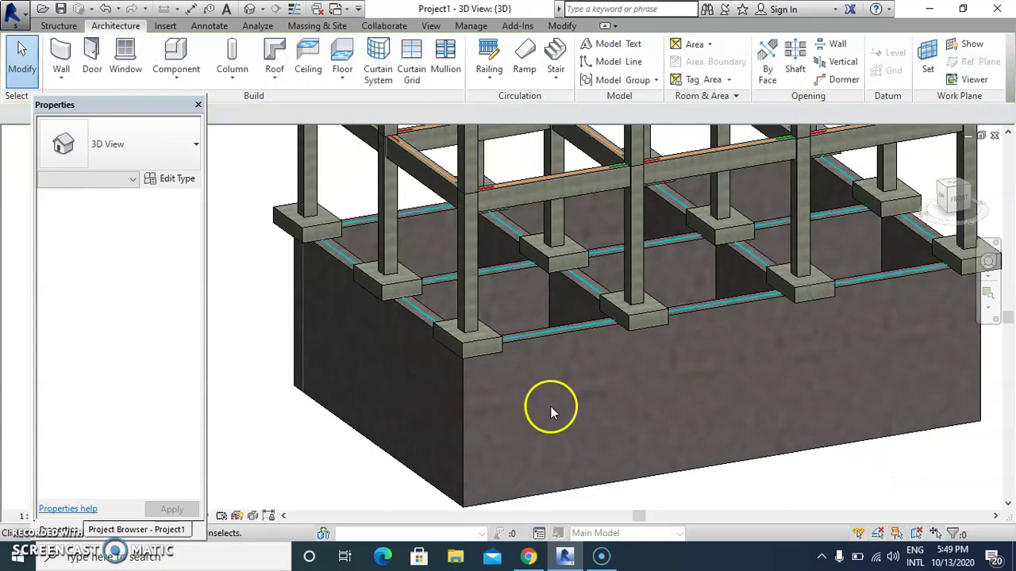
scroll(550, 406, down, 2)
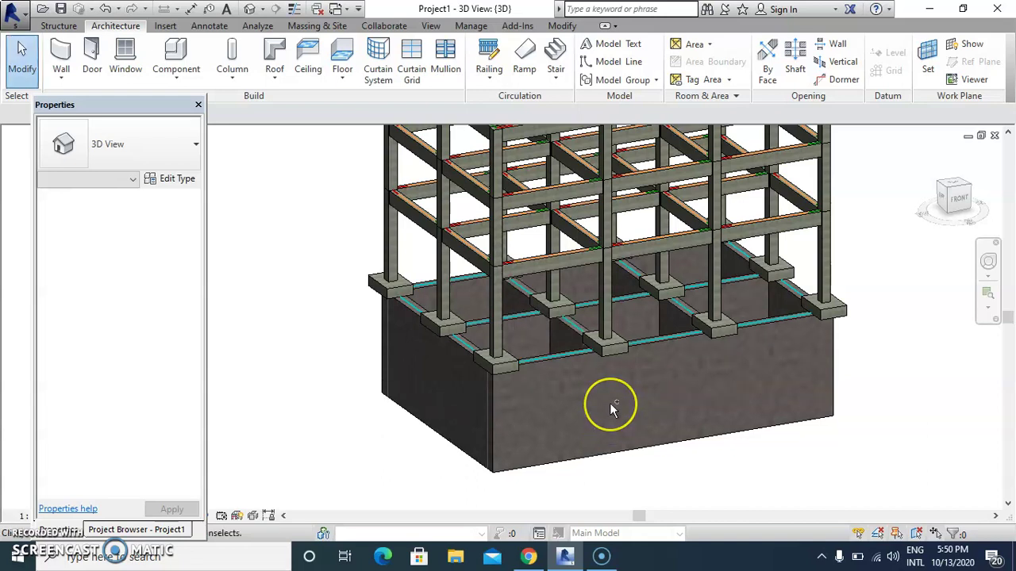
click(741, 407)
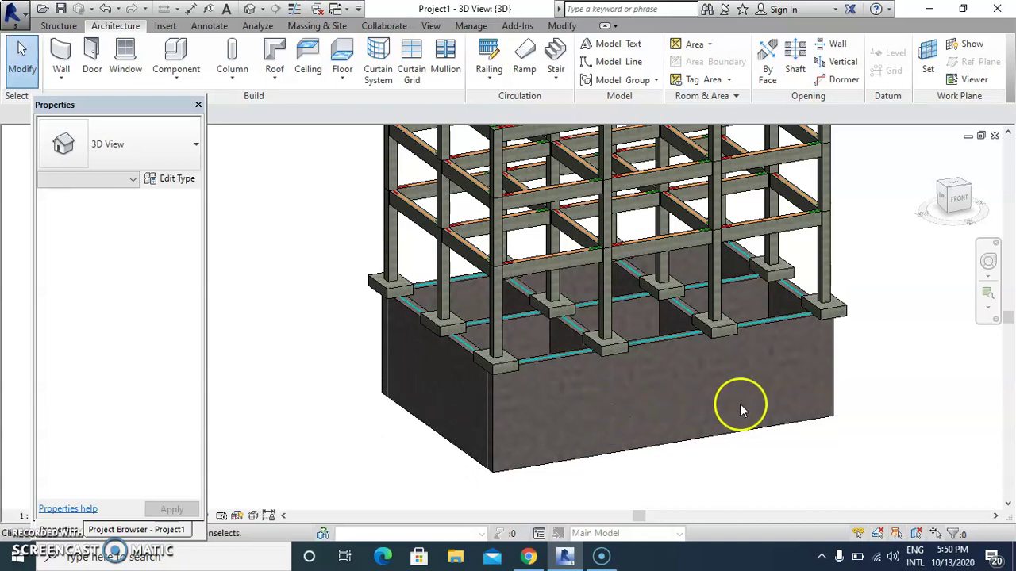
click(305, 174)
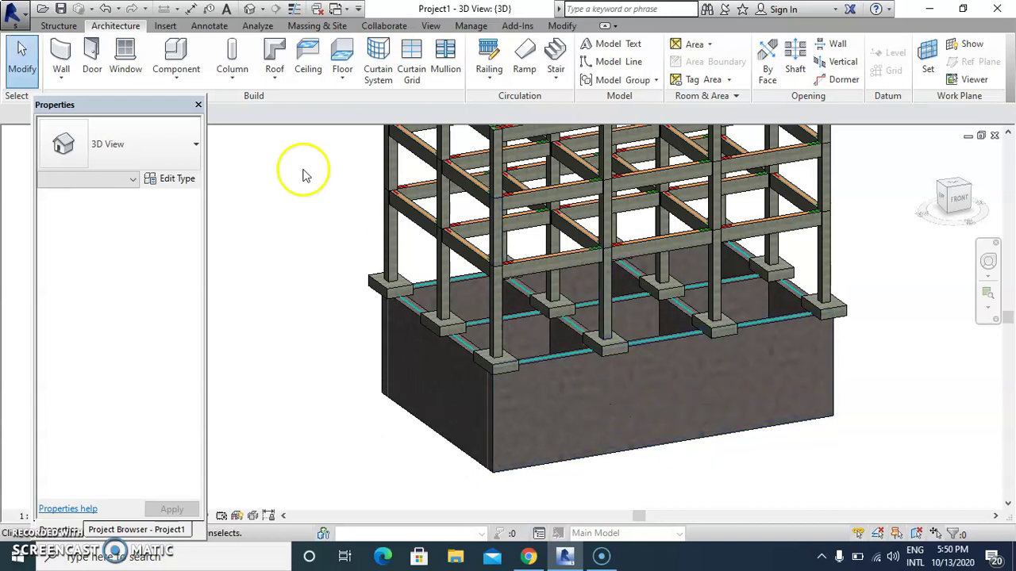
Close the Properties palette, then re-enable Project Browser and Properties under View > User Interface
click(197, 105)
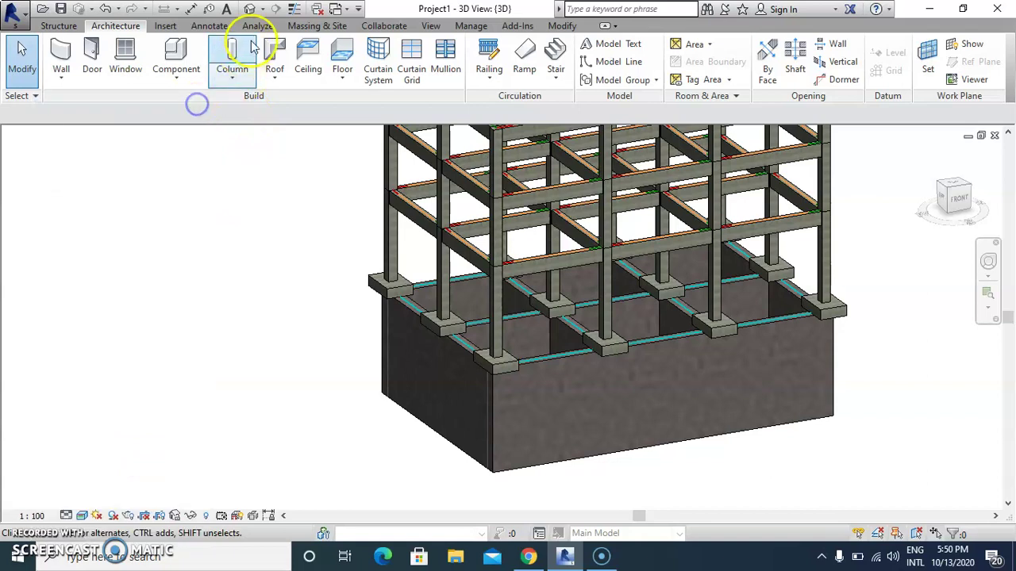
click(432, 27)
click(990, 69)
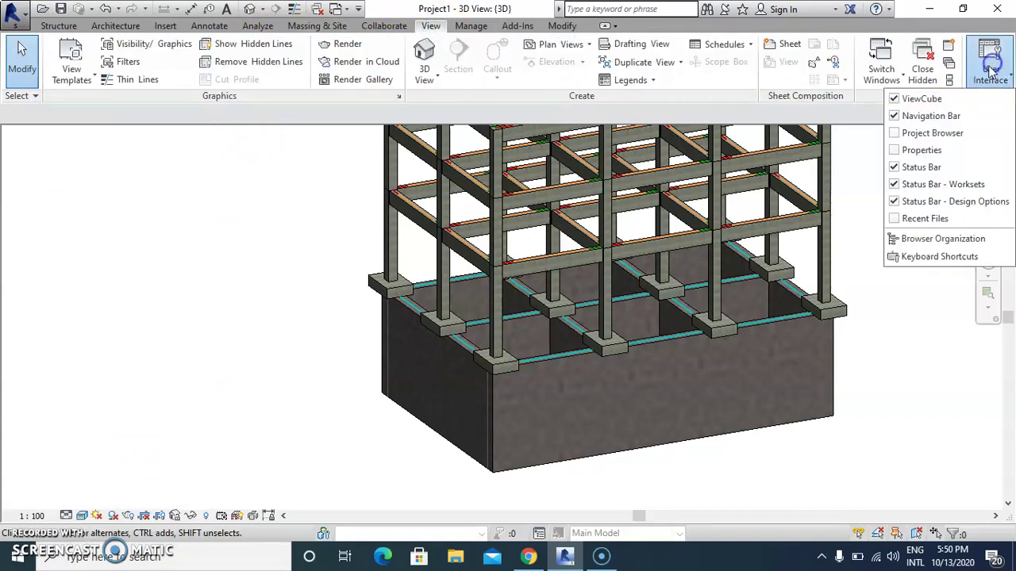
click(909, 133)
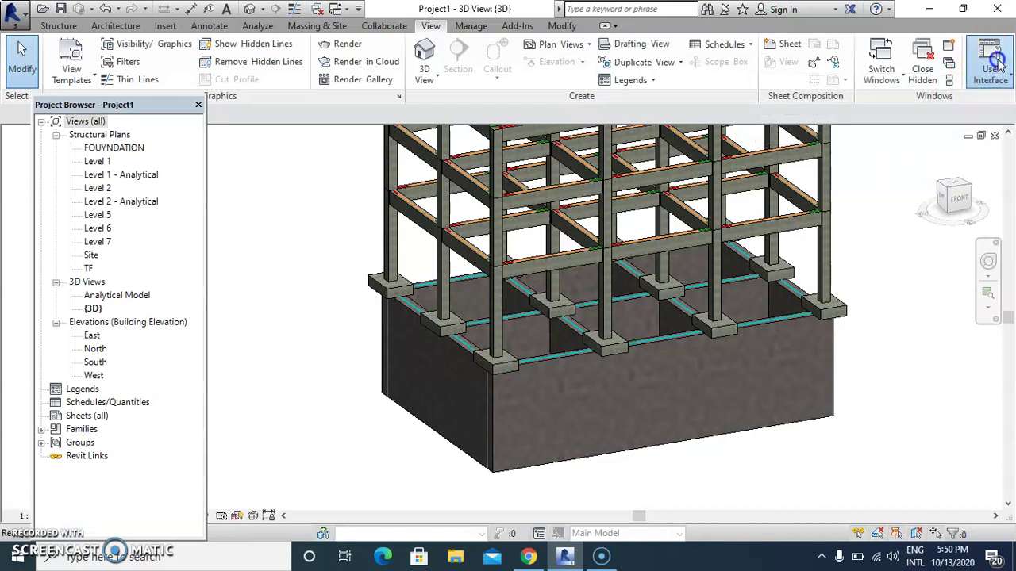
click(989, 63)
click(897, 151)
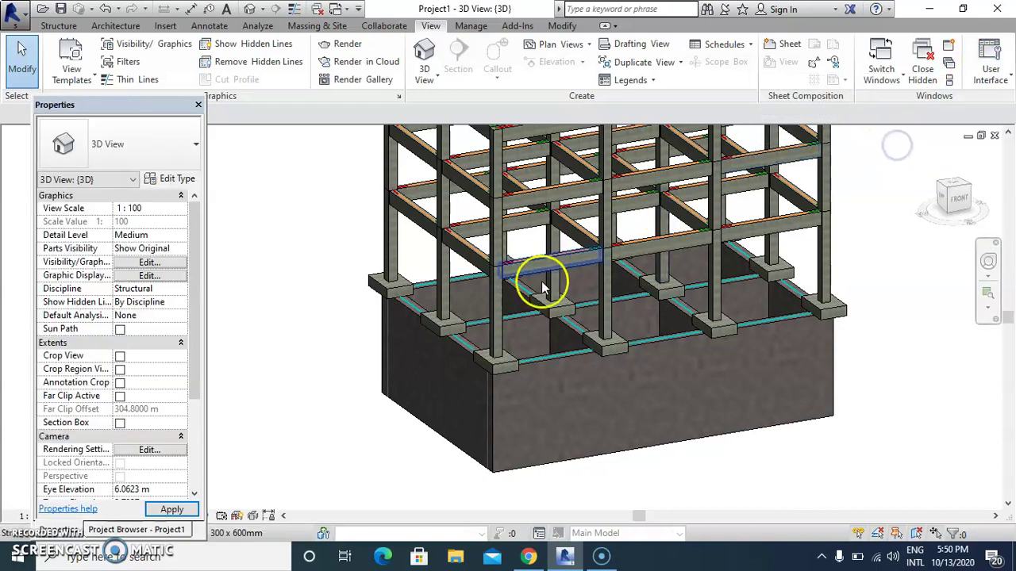
Set all seven foundation walls to 0 m base offset with the top constraint at FOUYNDATION
click(500, 428)
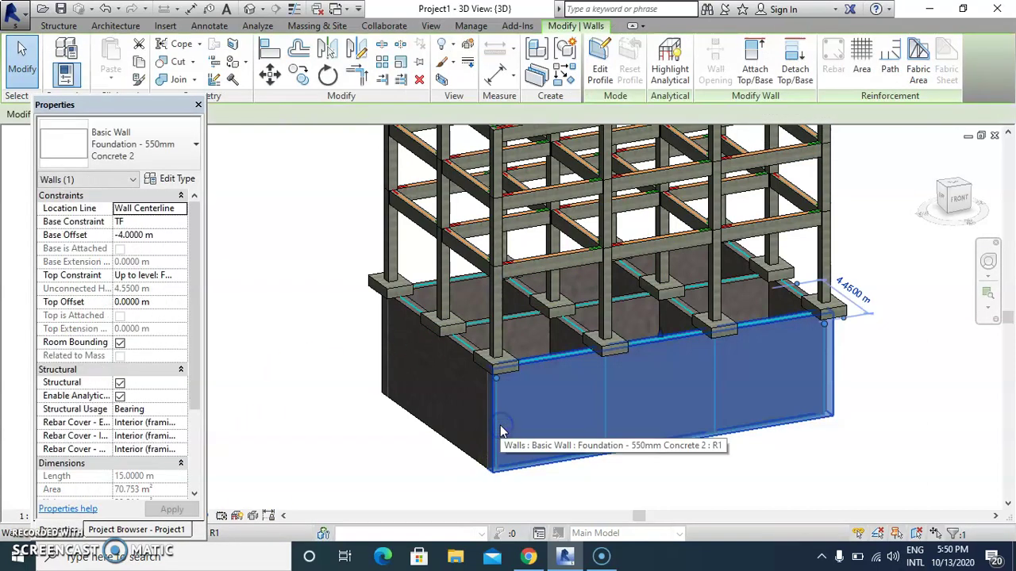
key(Tab)
click(508, 422)
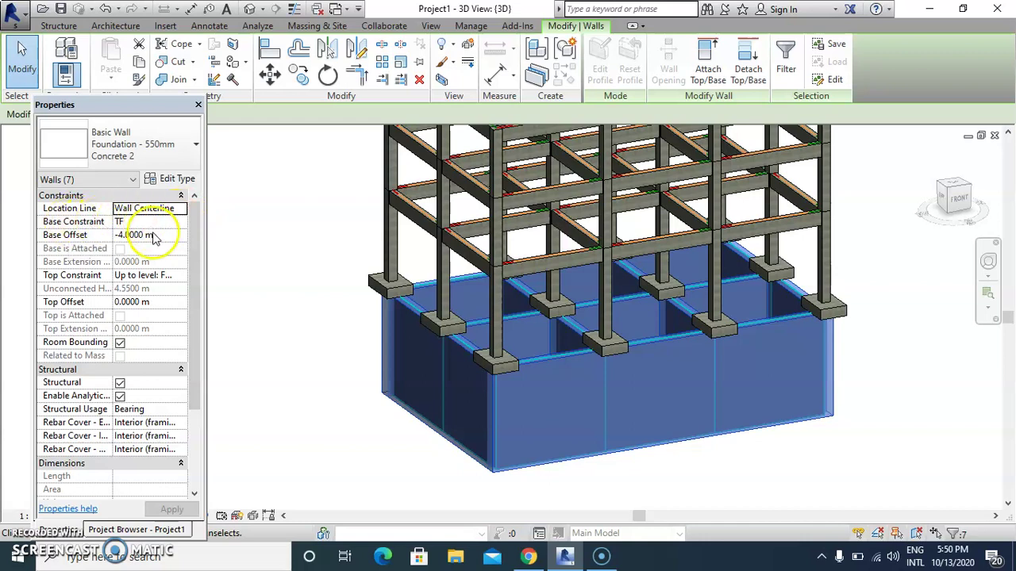
click(181, 276)
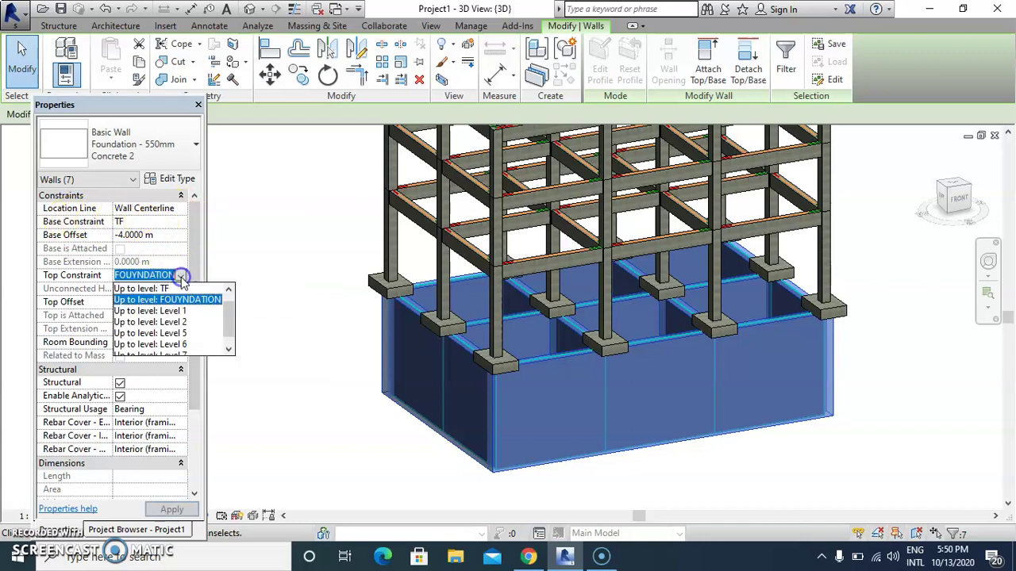
click(162, 300)
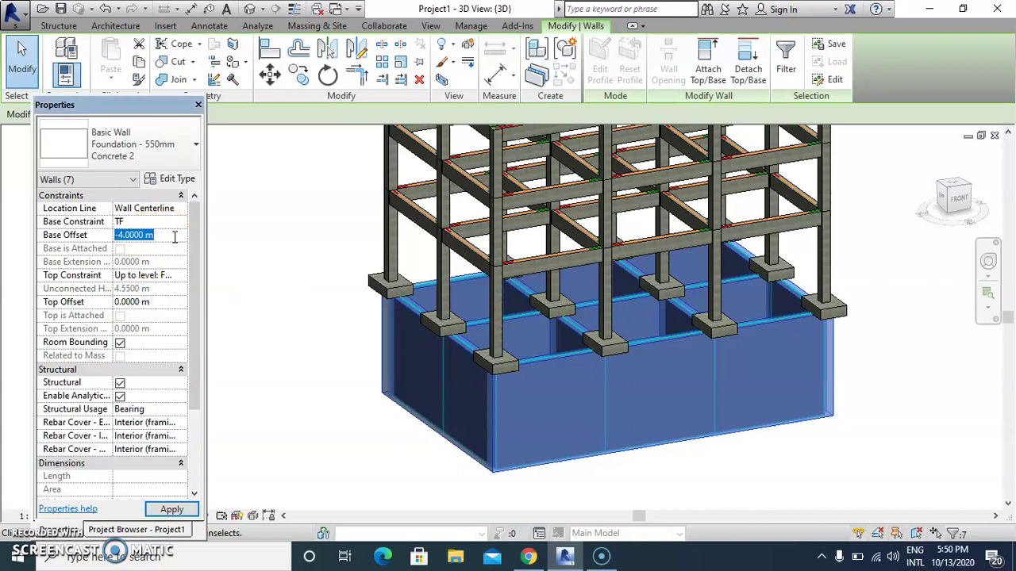
click(172, 510)
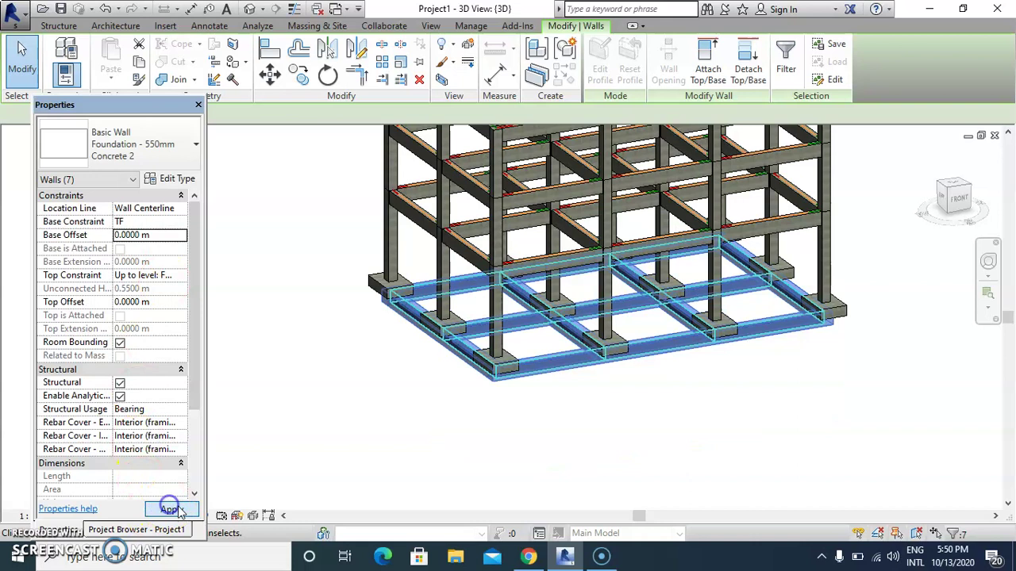
click(389, 439)
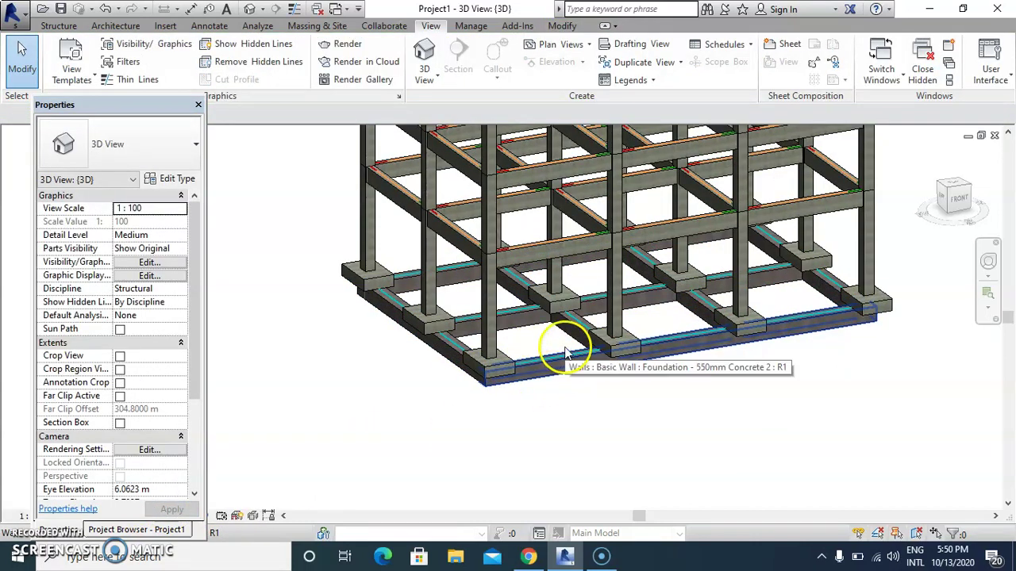
Orbit and zoom around the lowered foundation strips to inspect the footings, columns and beams
click(987, 262)
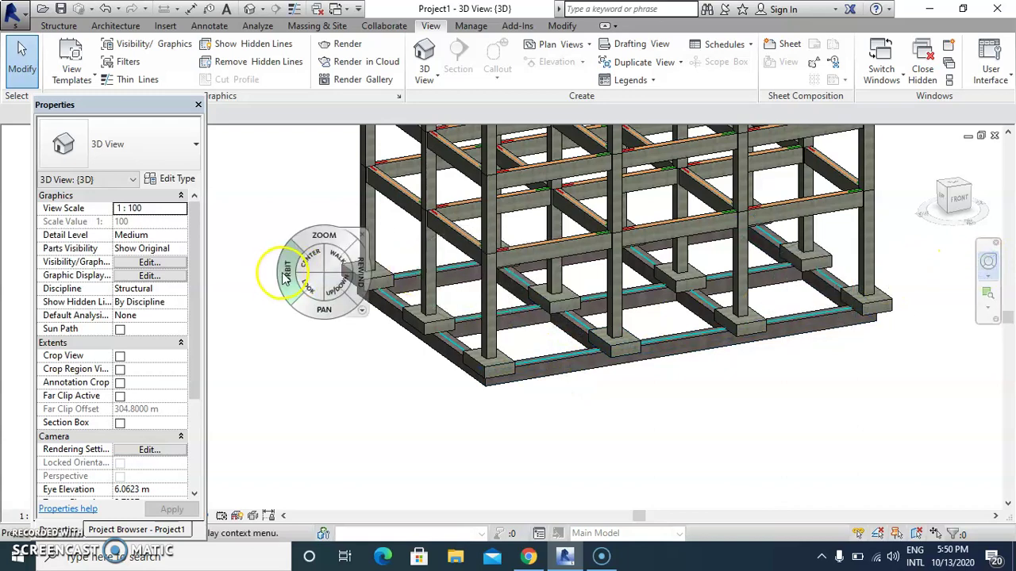
drag(283, 268, 560, 267)
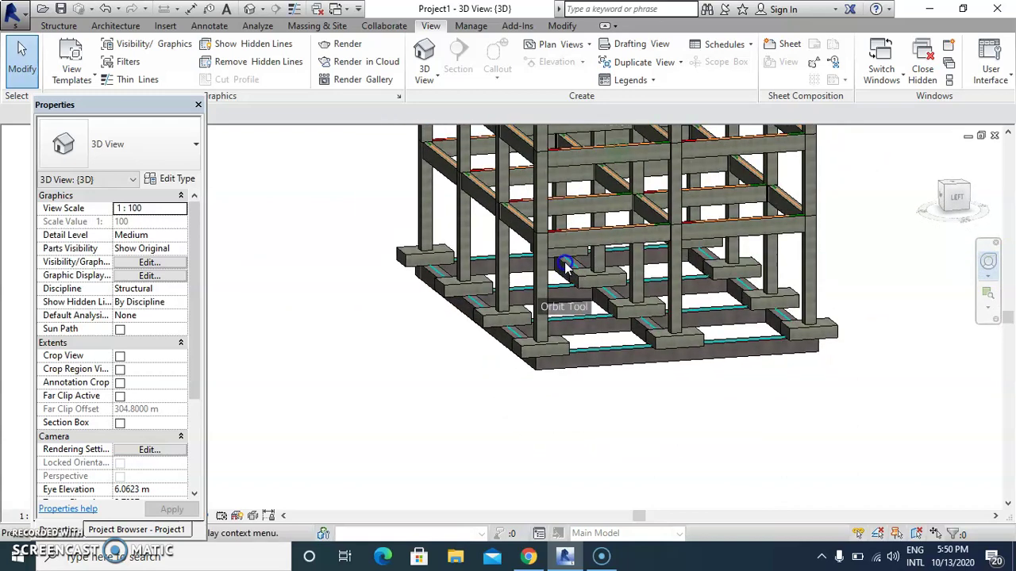
scroll(547, 373, up, 3)
drag(538, 353, 384, 316)
scroll(555, 396, up, 3)
drag(286, 231, 496, 292)
drag(401, 246, 476, 285)
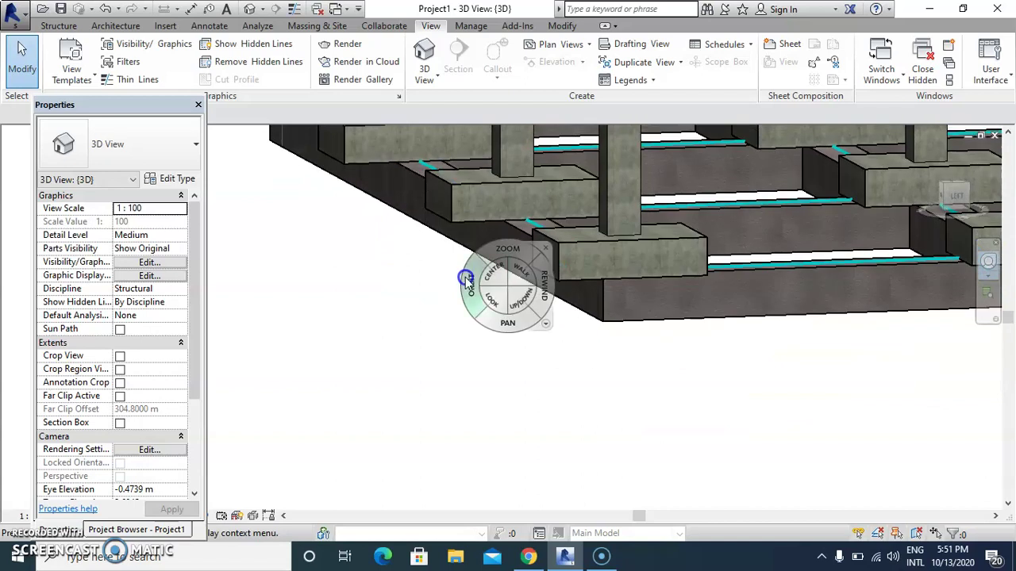
scroll(571, 291, up, 5)
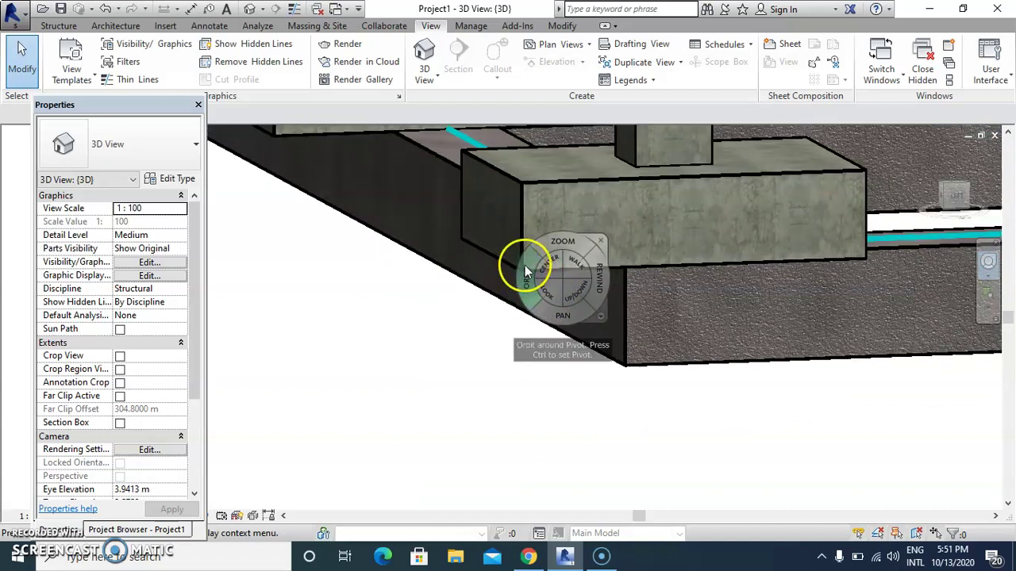
drag(504, 306, 453, 325)
click(531, 279)
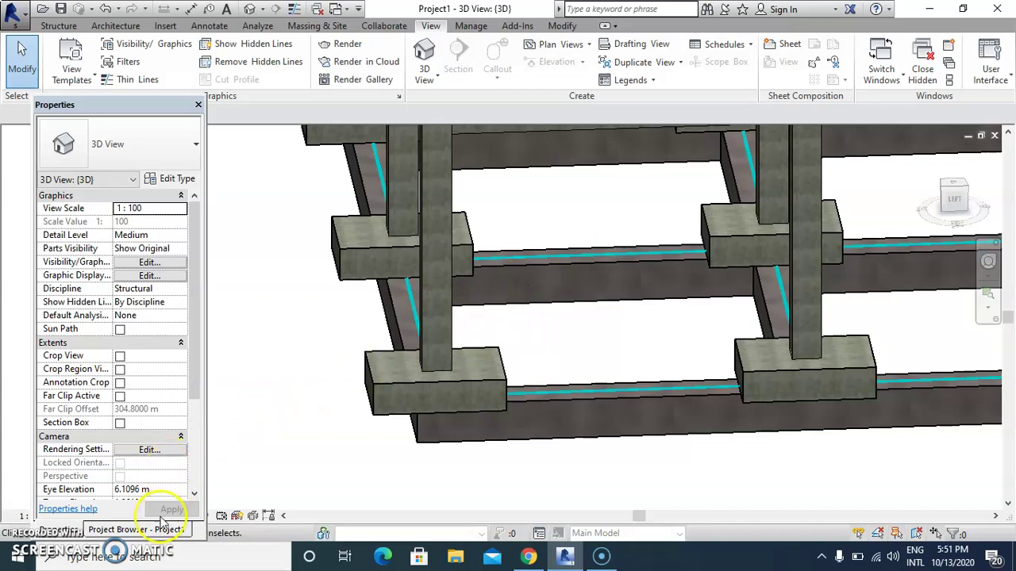
Open the Level 1 structural plan from the Project Browser
click(111, 530)
click(96, 164)
double_click(96, 165)
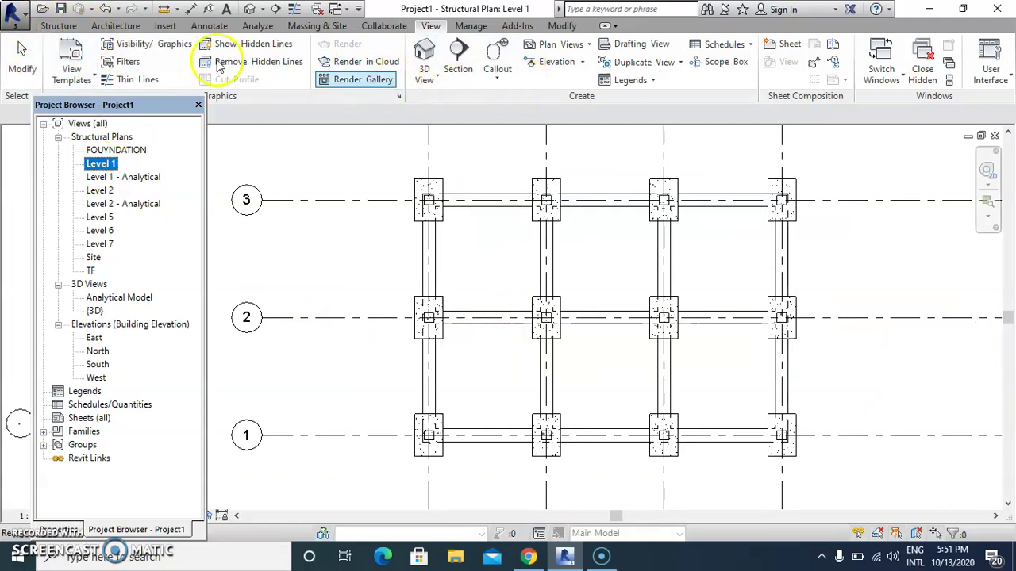
Start a Structure Foundation Slab on the Level 1 plan
click(289, 145)
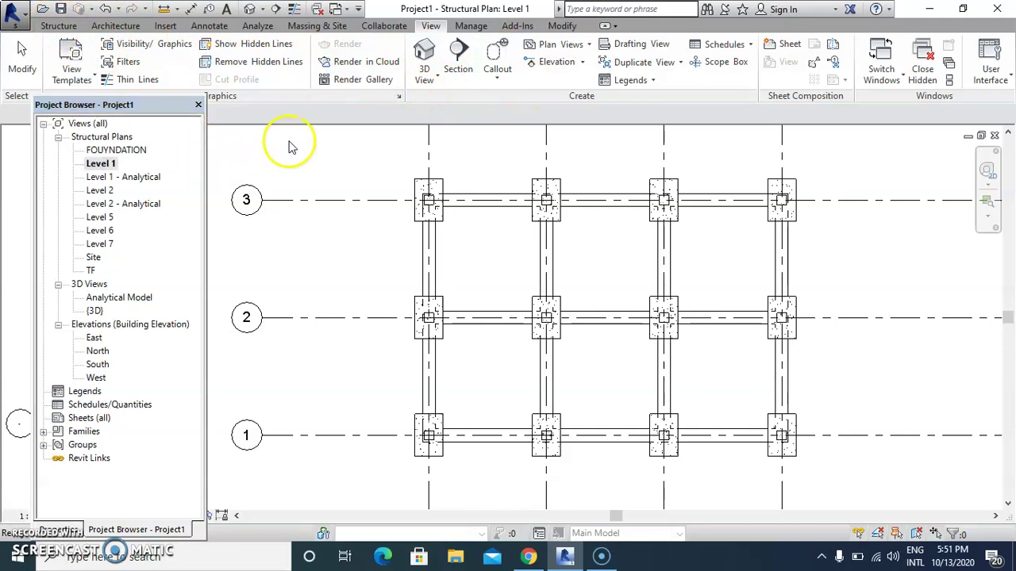
click(67, 32)
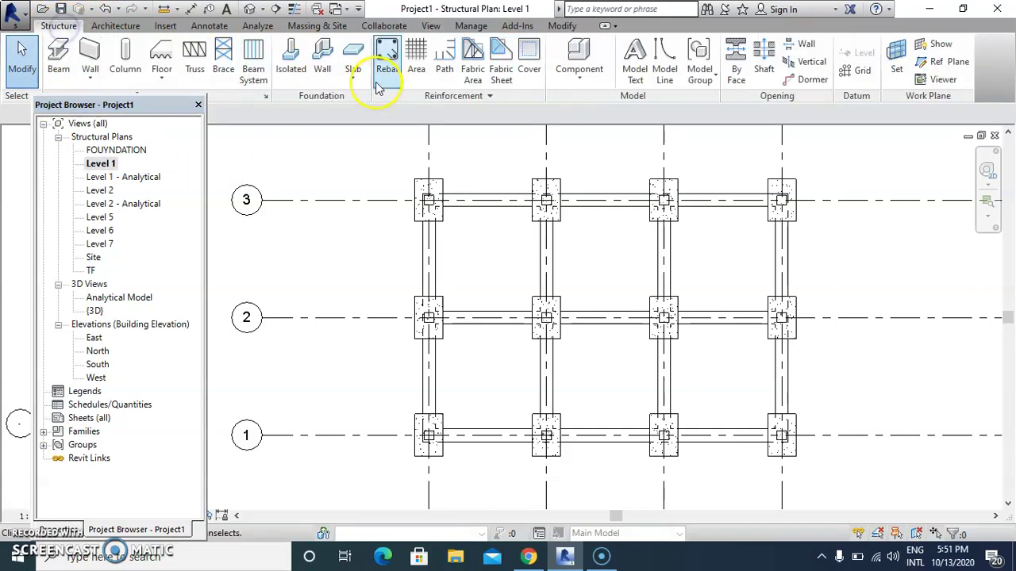
click(363, 49)
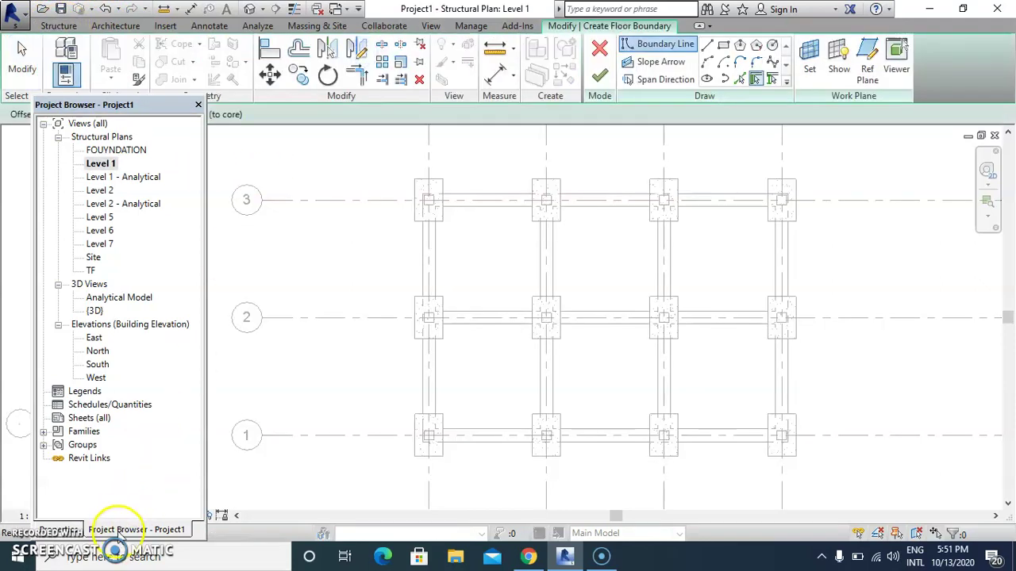
Duplicate the slab type as '450mm Foundation Slab 2' with a 0.45 m structural layer
click(64, 530)
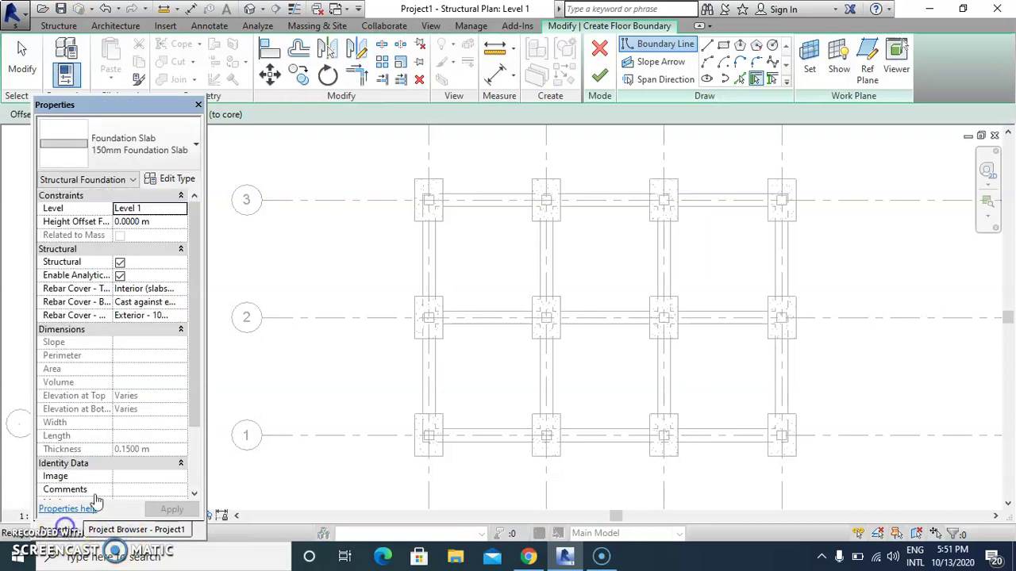
click(189, 181)
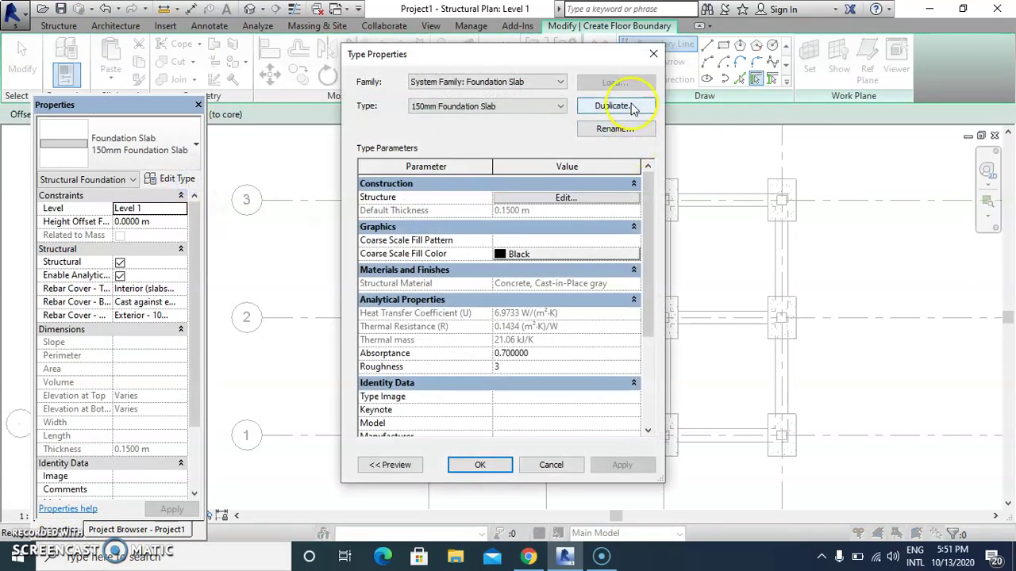
click(631, 106)
click(553, 261)
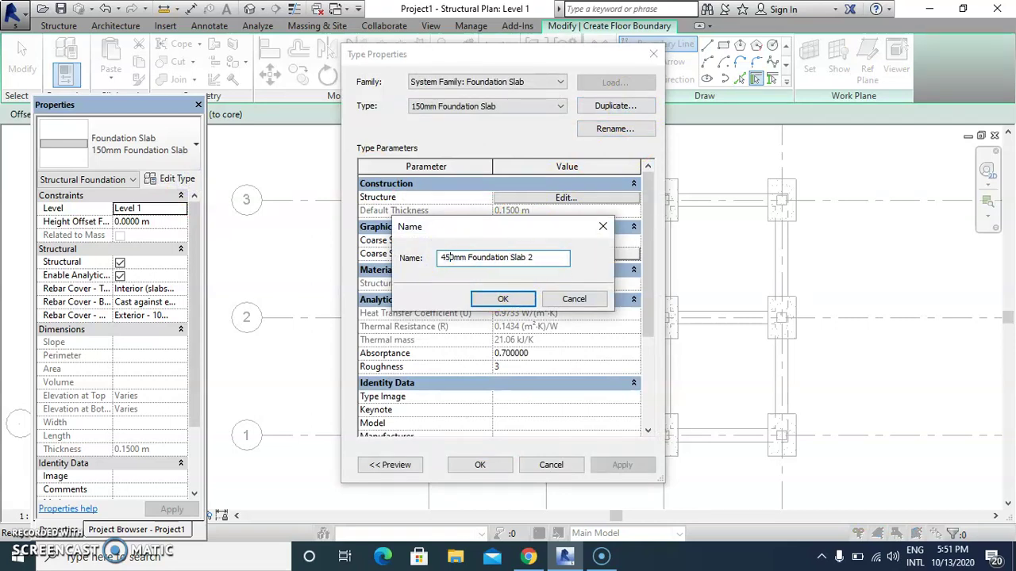
click(503, 299)
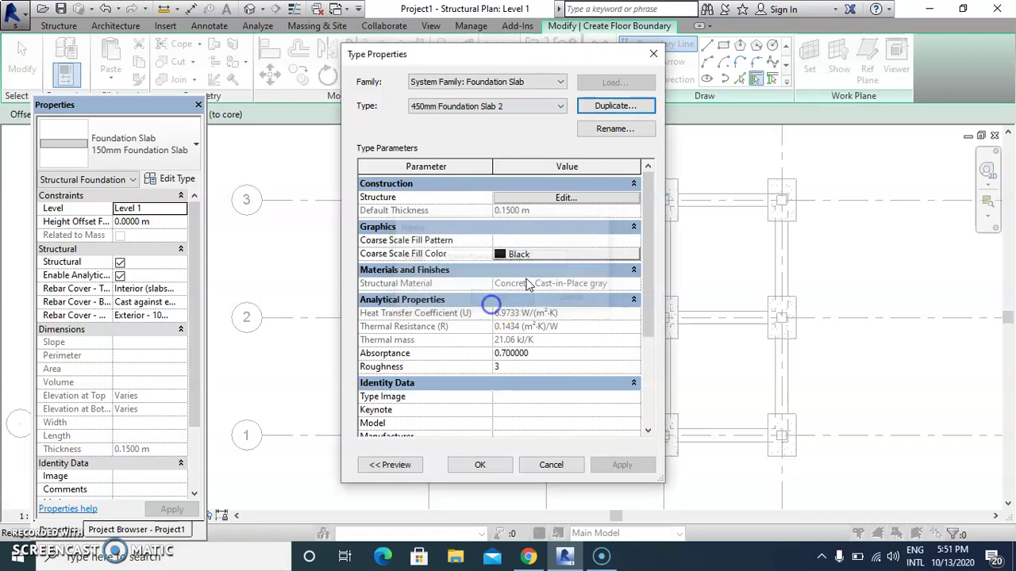
click(560, 197)
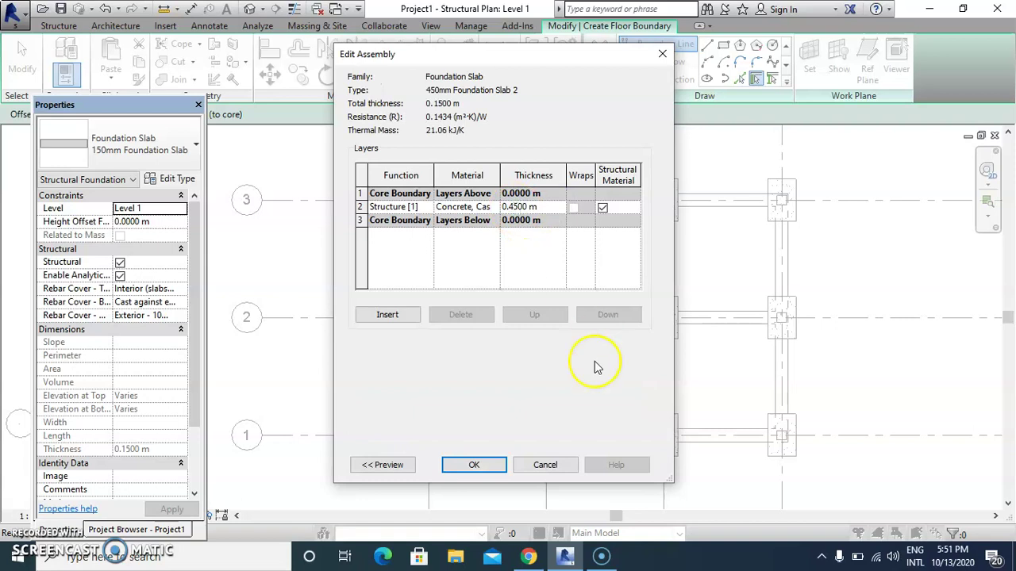
click(485, 465)
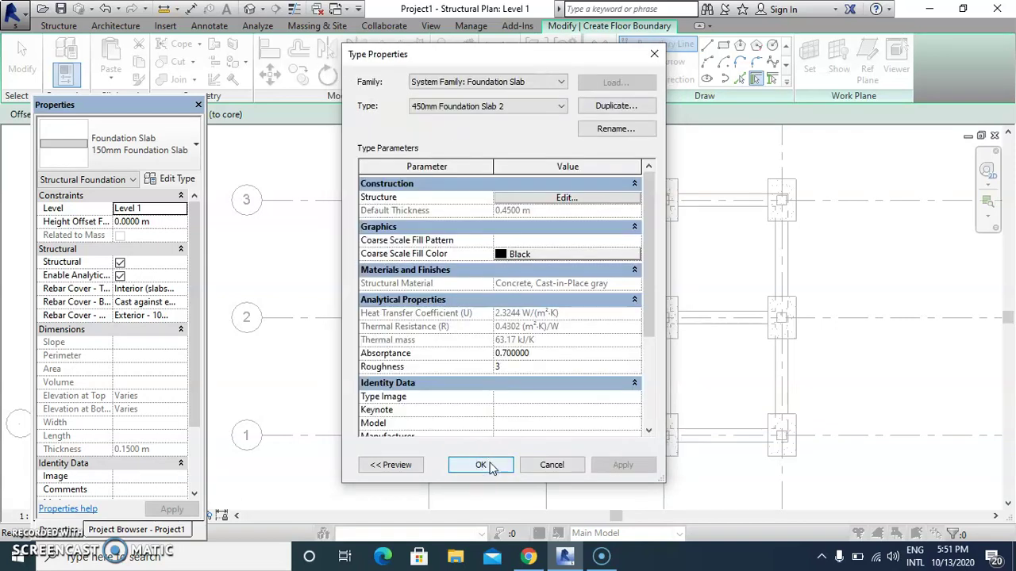
click(492, 465)
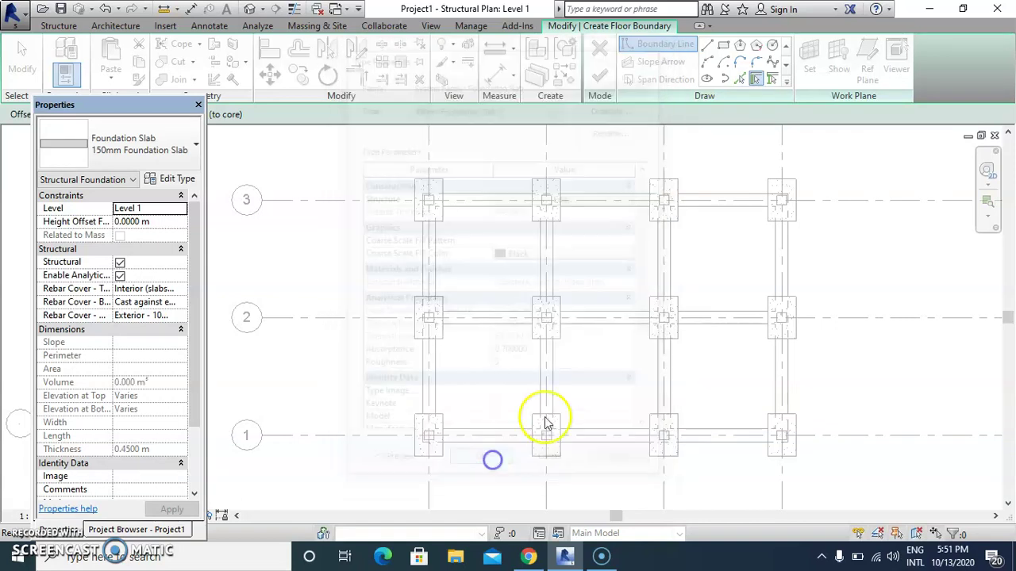
Draw a rectangular slab boundary enclosing all the footings and finish the sketch
click(724, 46)
scroll(419, 204, down, 1)
scroll(446, 163, up, 5)
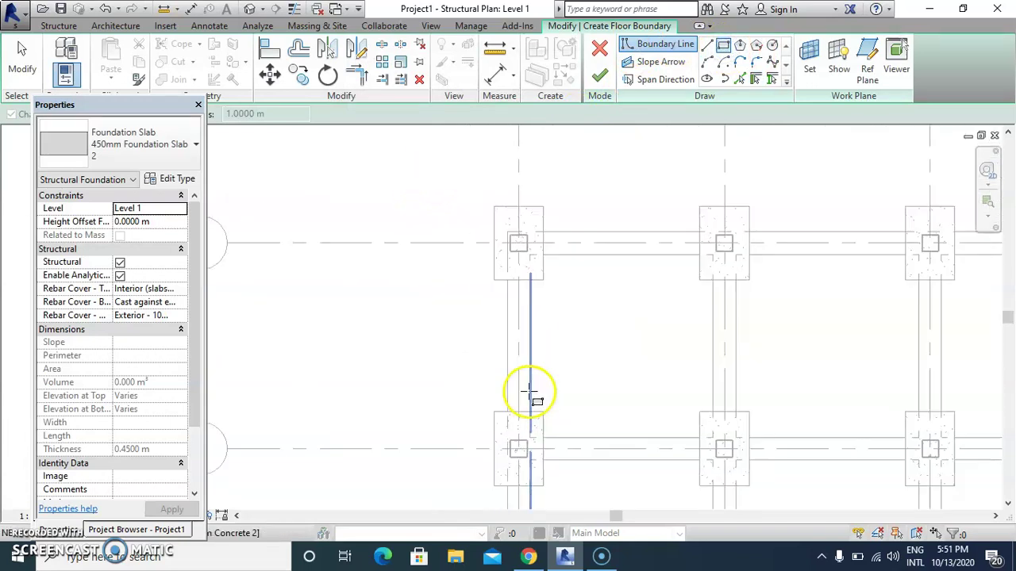
scroll(484, 195, up, 1)
click(514, 270)
click(250, 333)
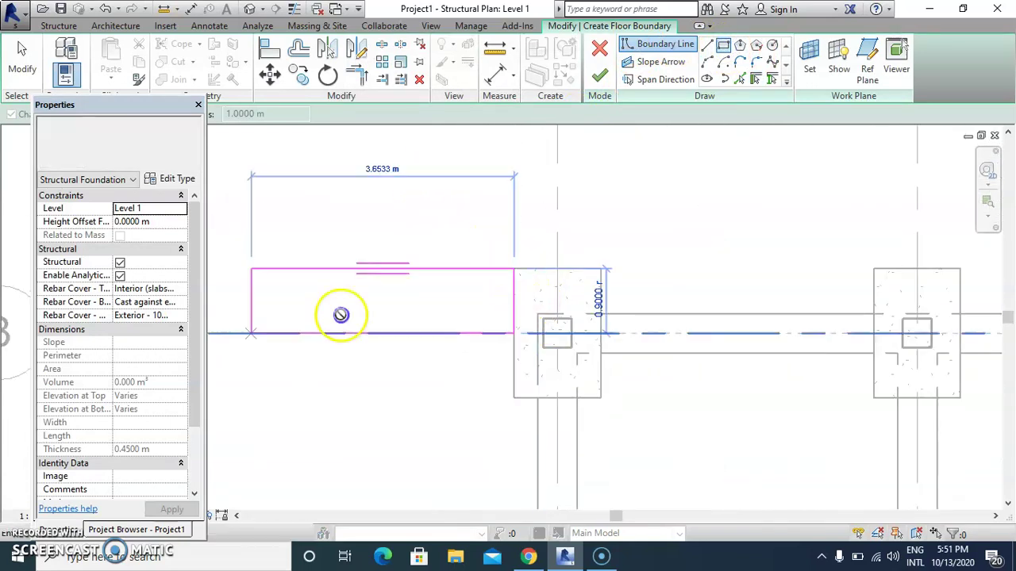
scroll(391, 288, down, 4)
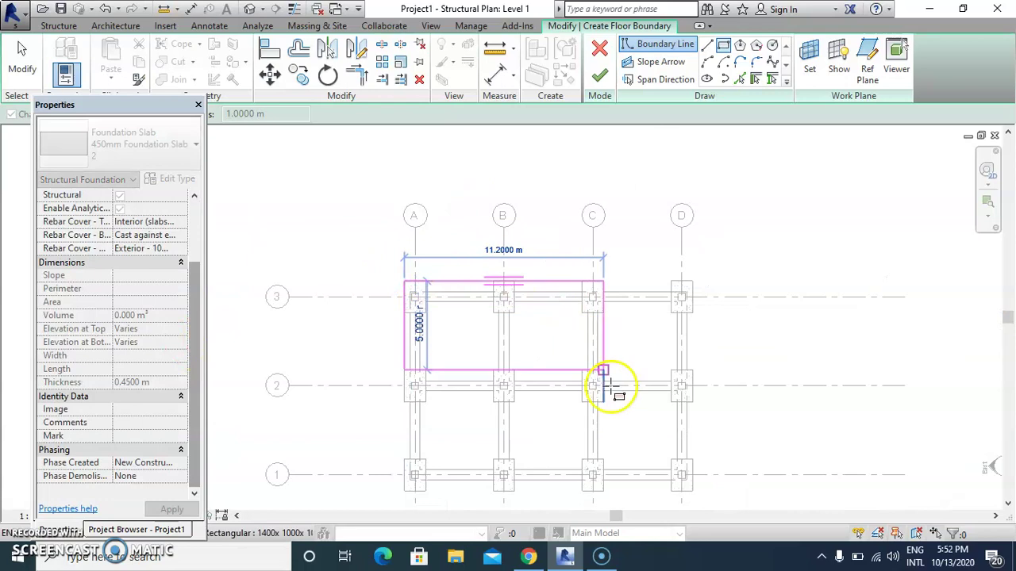
click(702, 477)
scroll(710, 503, up, 3)
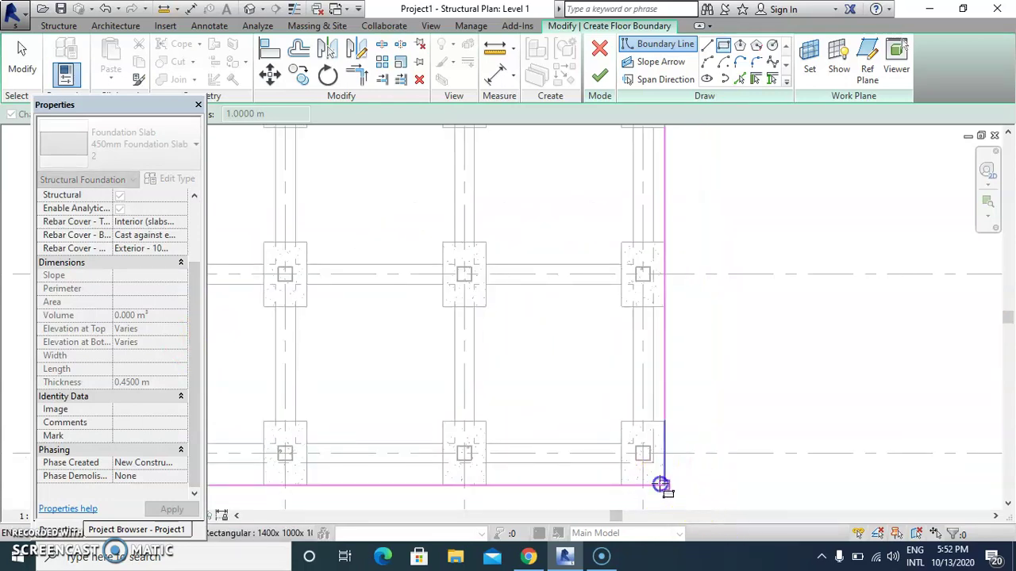
click(599, 75)
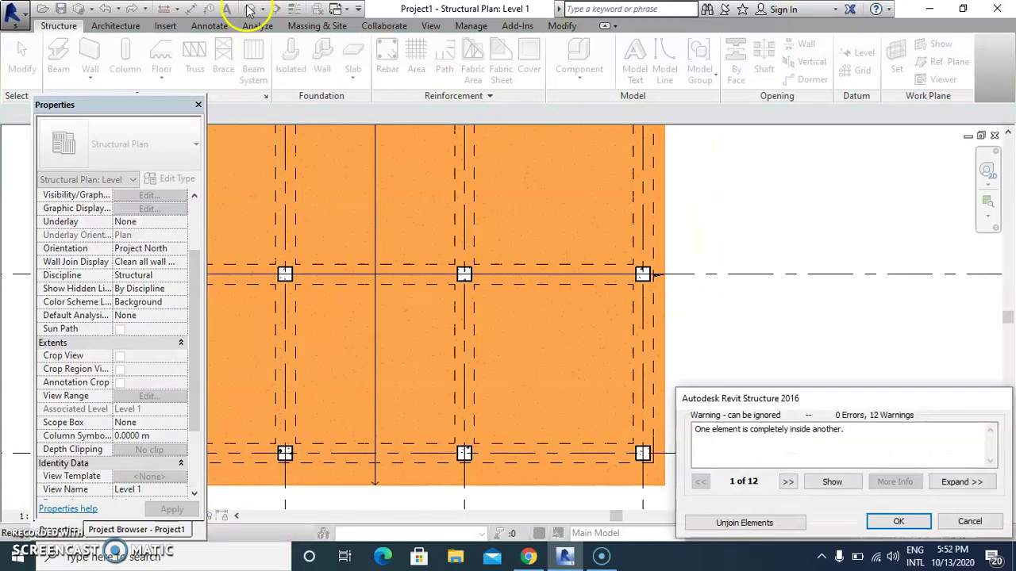
Dismiss the overlapping-elements warning and switch to the default 3D view
click(250, 10)
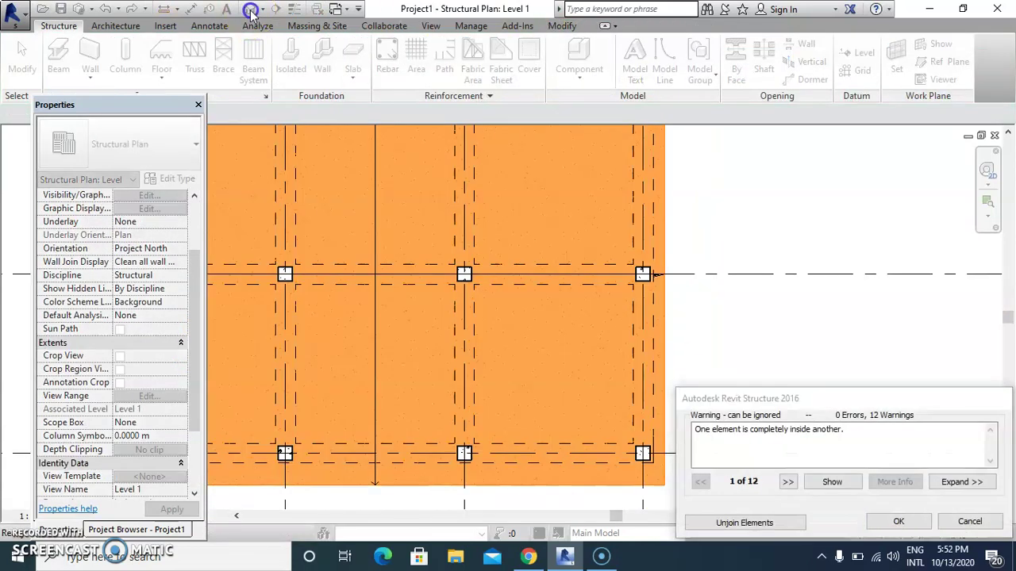
click(899, 523)
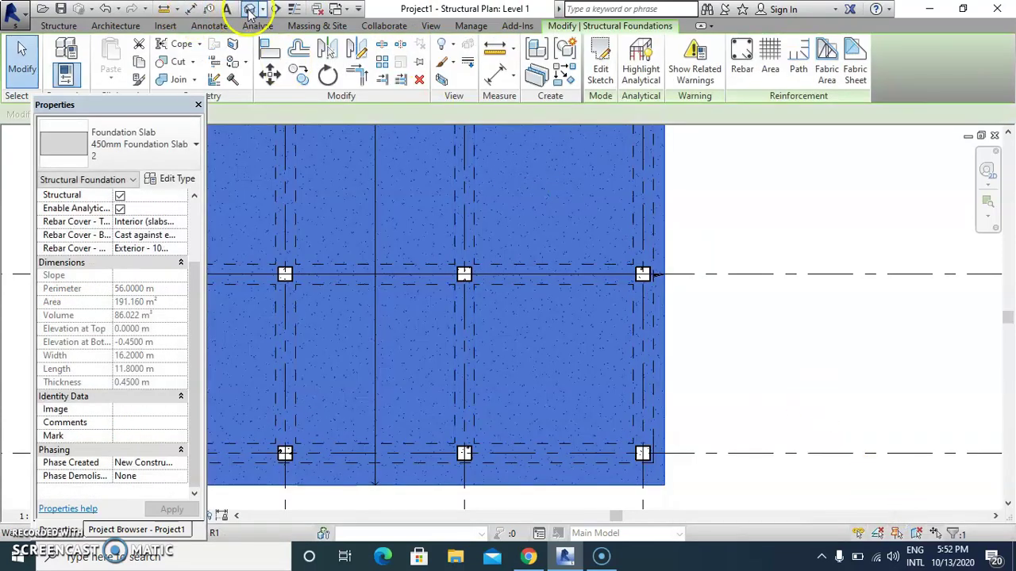
click(249, 13)
Orbit the 3D view to inspect the underside of the foundation slab
scroll(431, 465, down, 5)
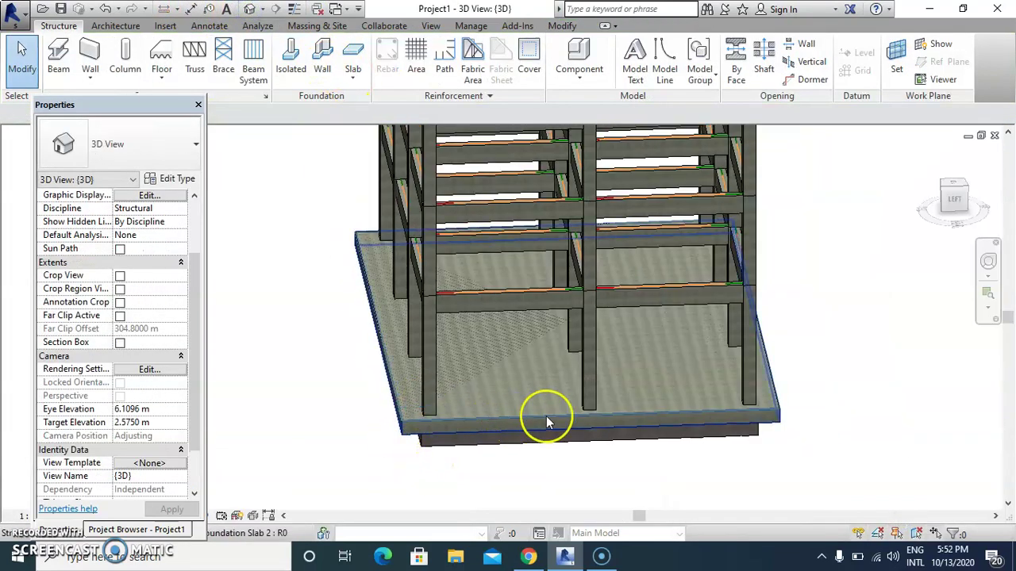
click(988, 262)
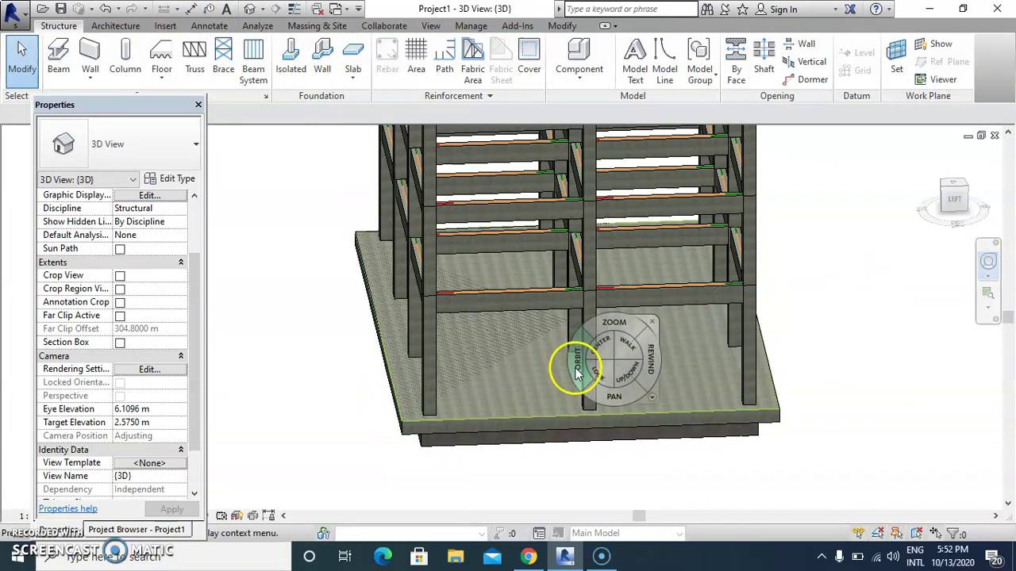
drag(576, 368, 466, 378)
scroll(391, 360, up, 3)
scroll(391, 359, up, 1)
drag(538, 384, 461, 333)
click(454, 319)
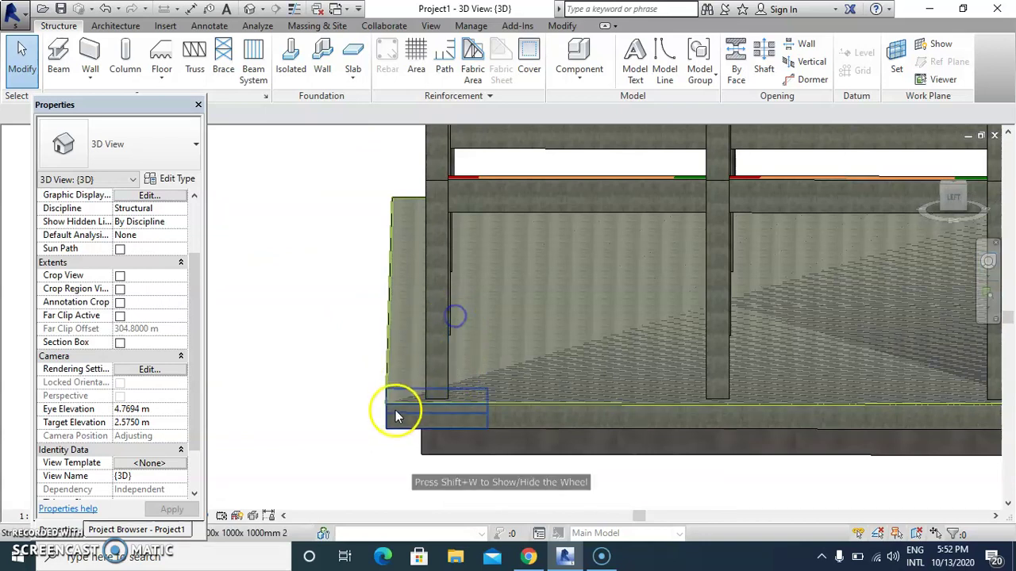
Select the foundation slab to check it, then clear the selection and re-orbit the view
click(395, 406)
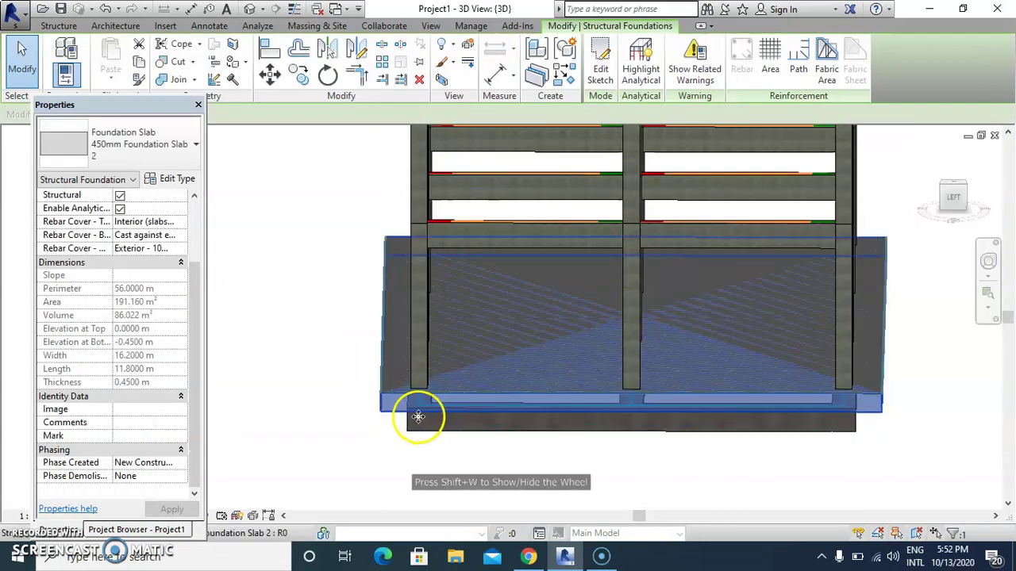
drag(395, 399, 400, 336)
click(333, 443)
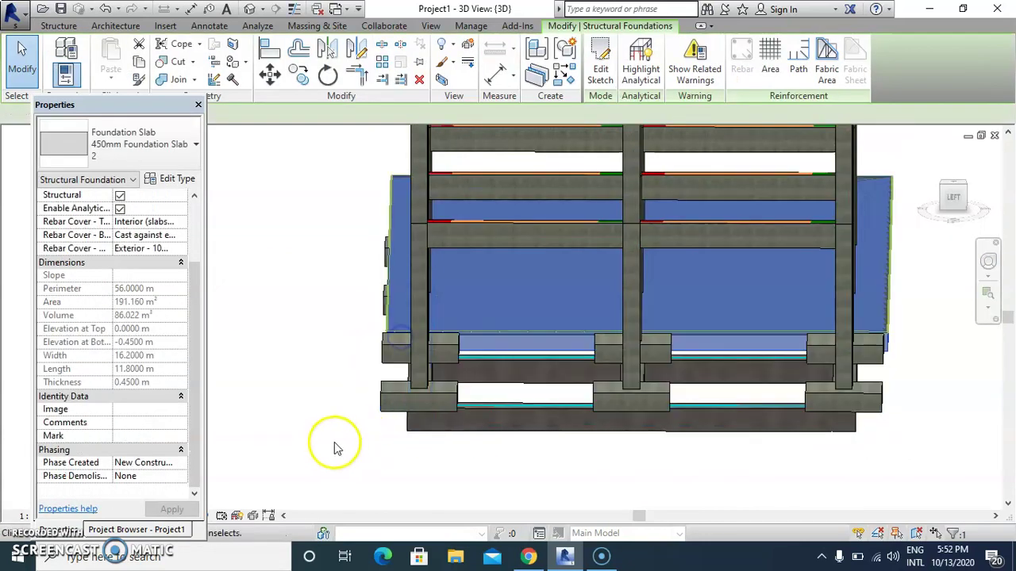
scroll(435, 408, up, 4)
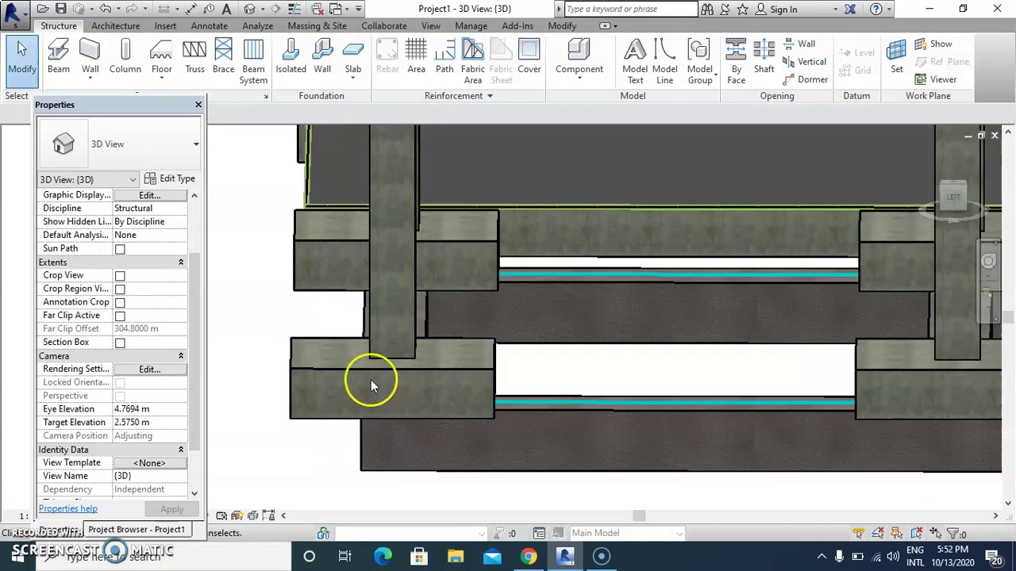
scroll(369, 383, down, 2)
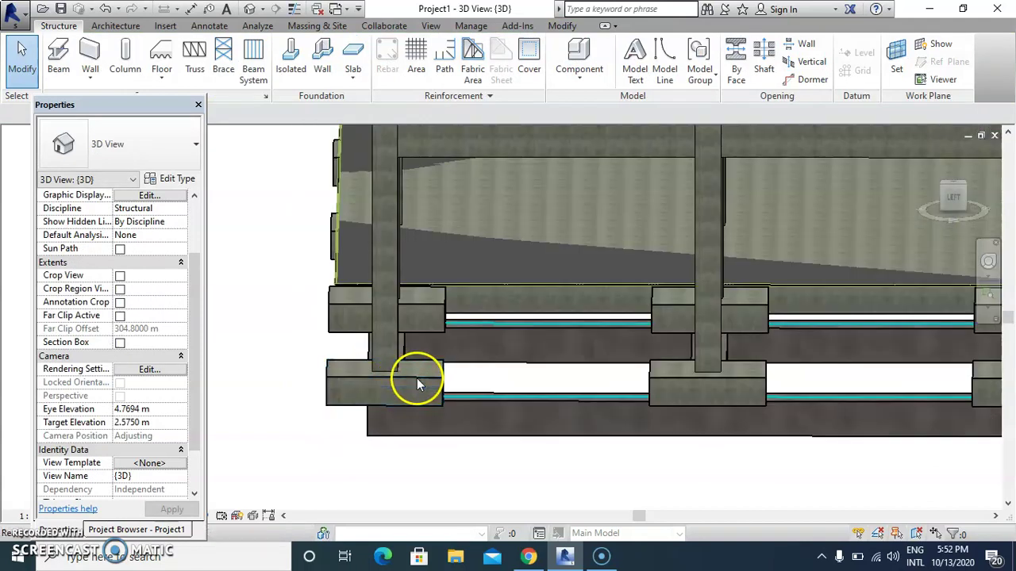
shift+middle_drag(417, 377, 429, 427)
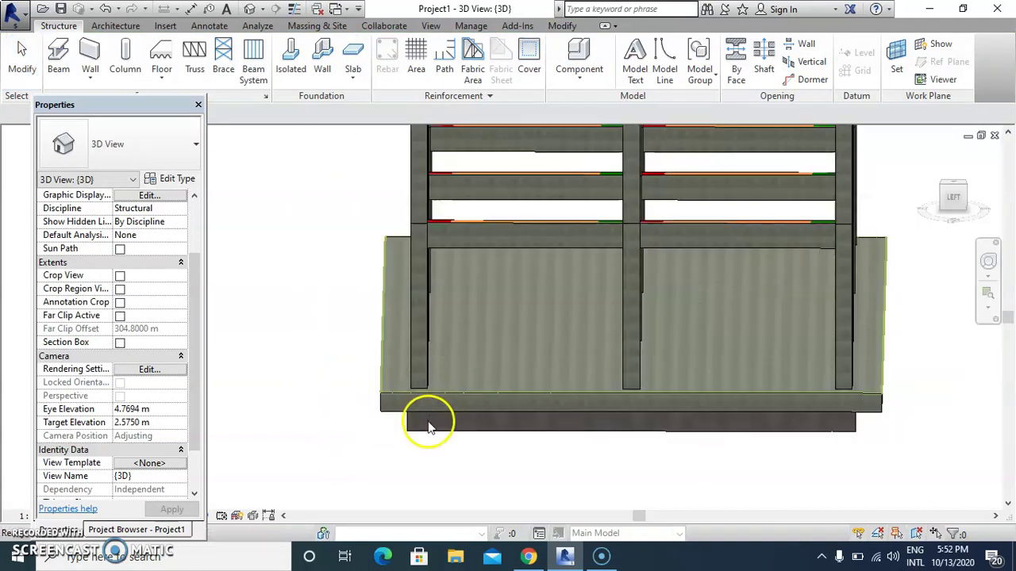
Orbit back to an overall view of the whole frame and show the Project Browser
click(992, 266)
drag(533, 444, 410, 469)
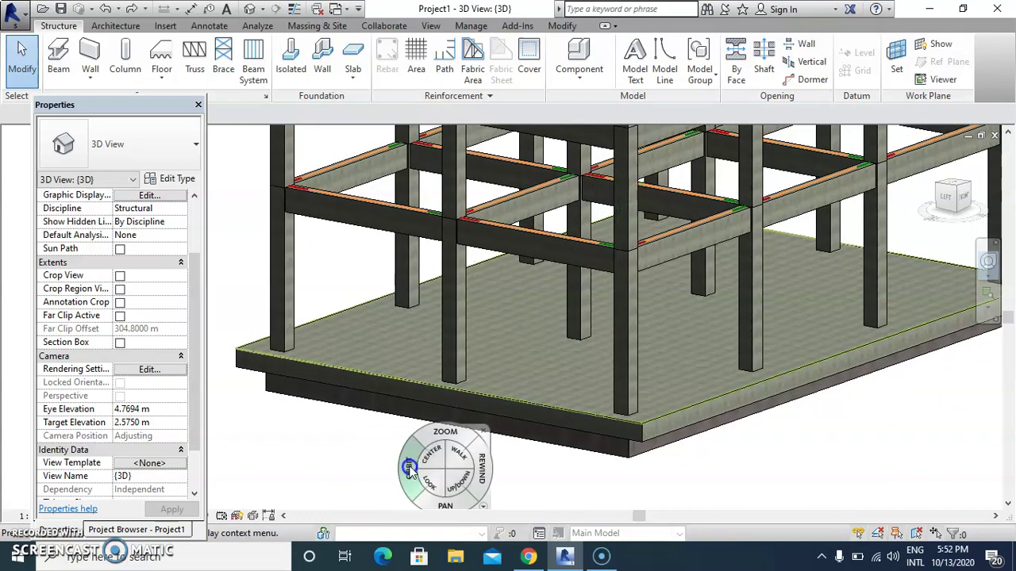
click(464, 446)
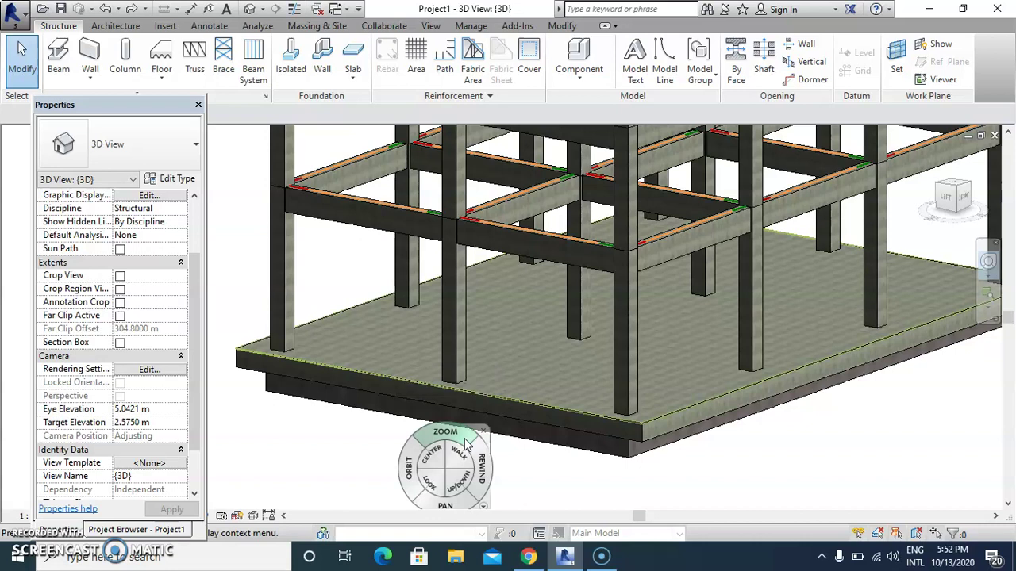
click(470, 546)
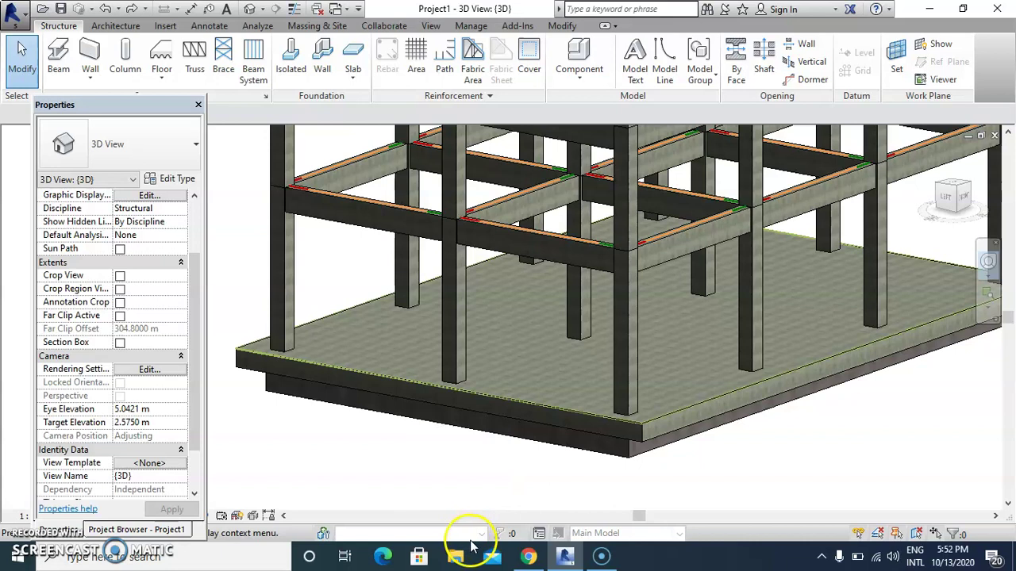
key(shift+w)
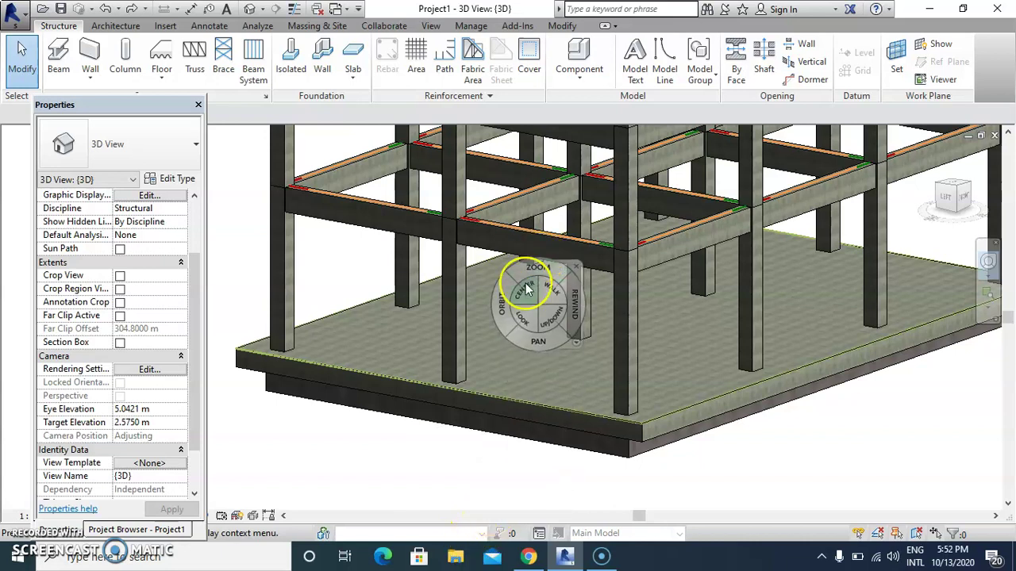
drag(514, 295, 403, 324)
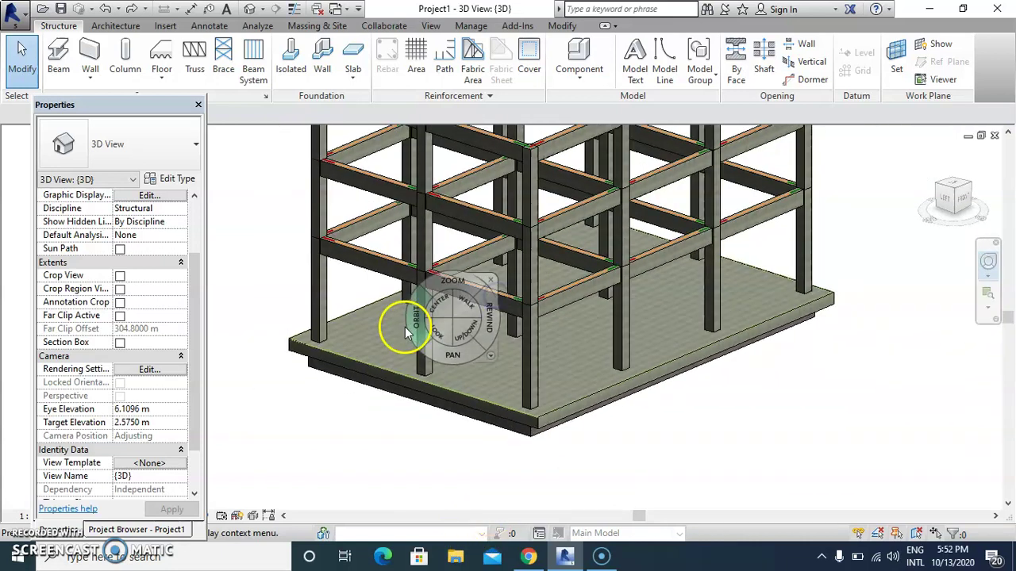
click(499, 272)
scroll(484, 328, down, 4)
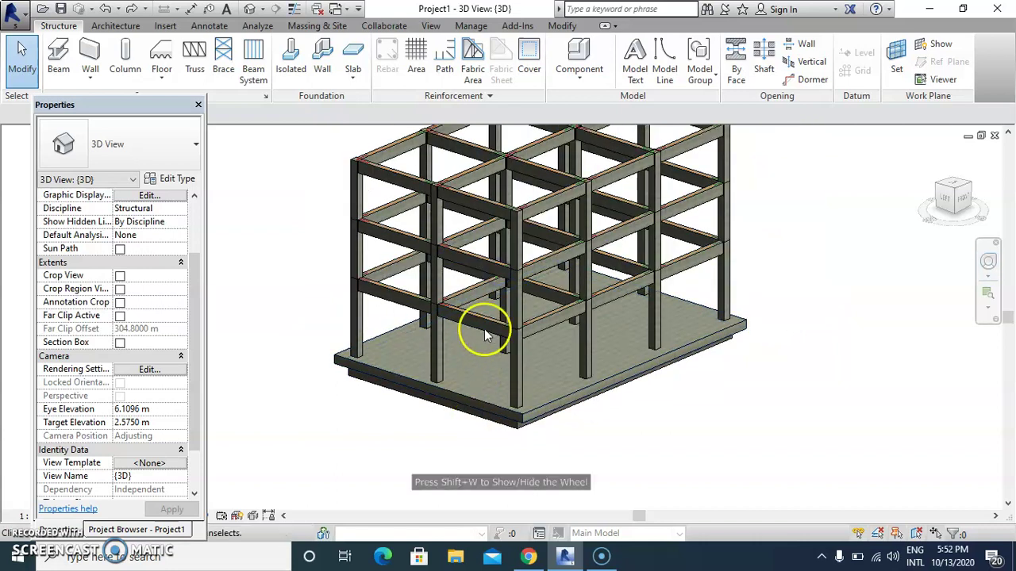
scroll(509, 389, down, 1)
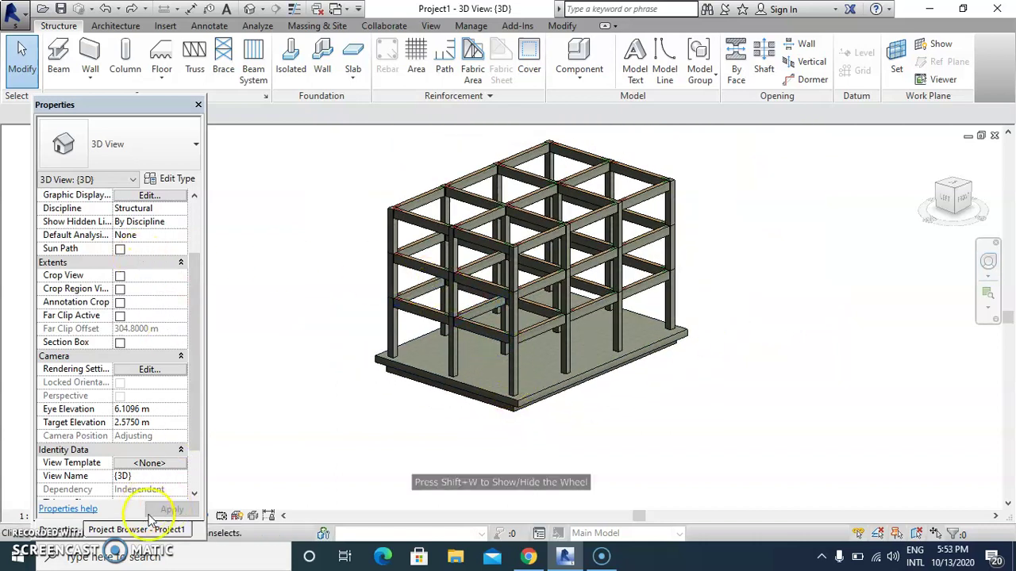
click(113, 529)
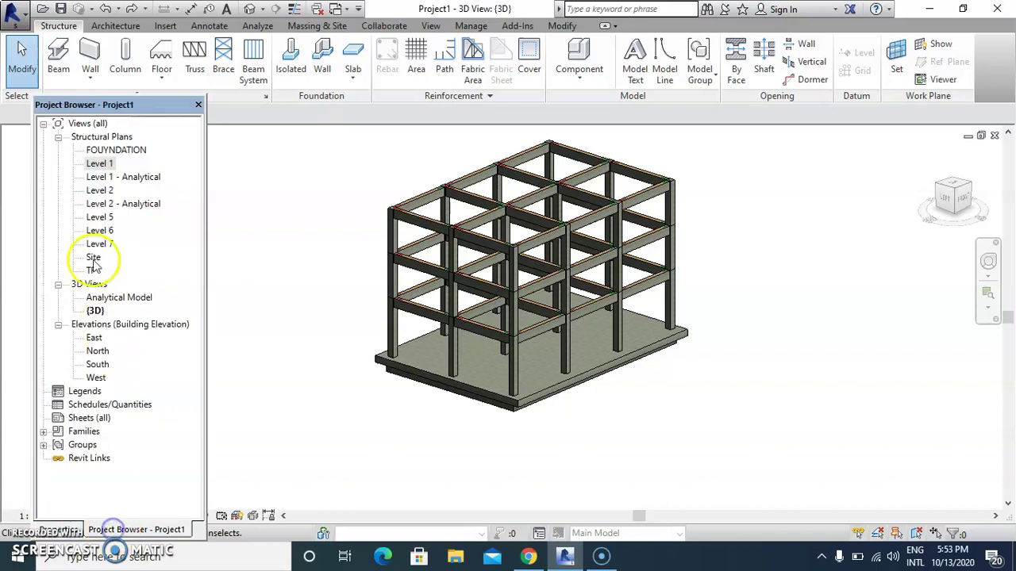
Open the Level 2 plan and start a foundation slab
double_click(109, 192)
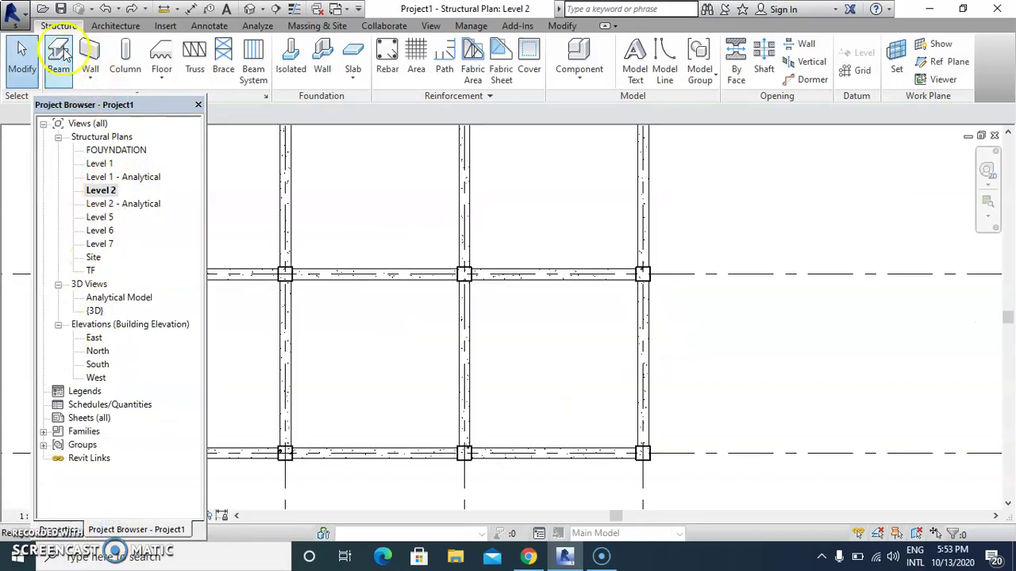
click(353, 58)
click(59, 531)
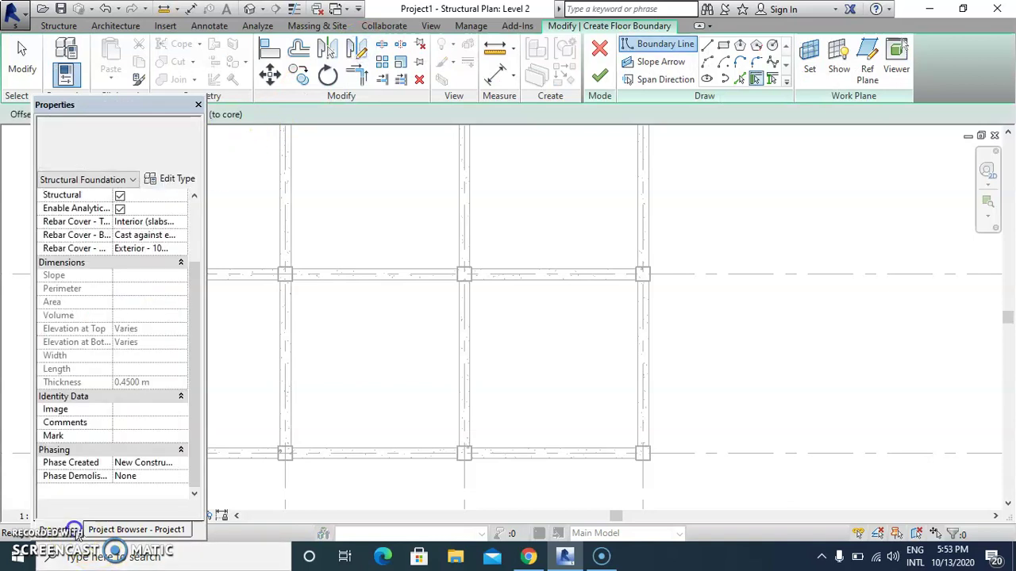
Create the '150mm Foundation Slab 3' type with a 0.15 m structural layer
click(181, 177)
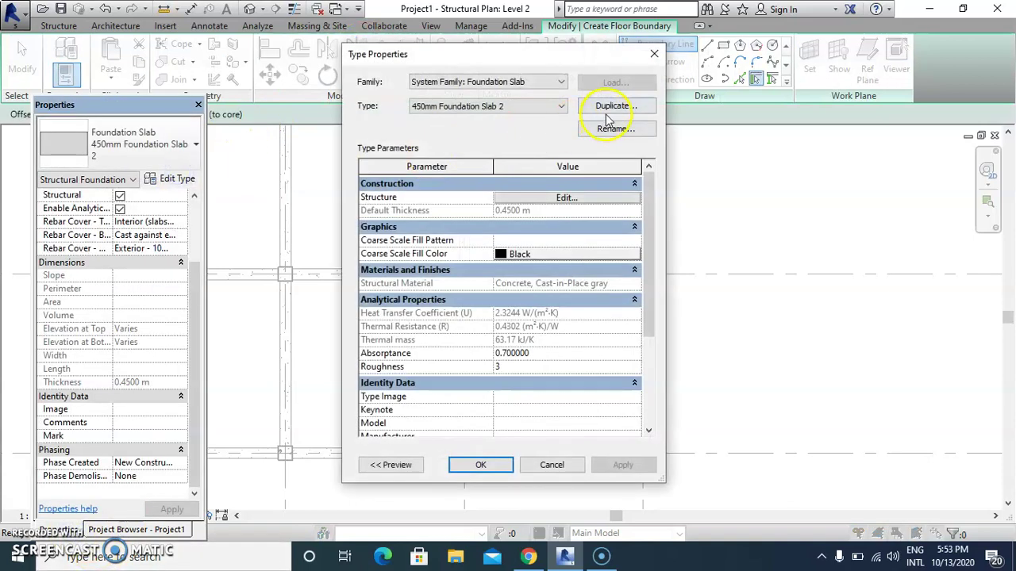
click(615, 106)
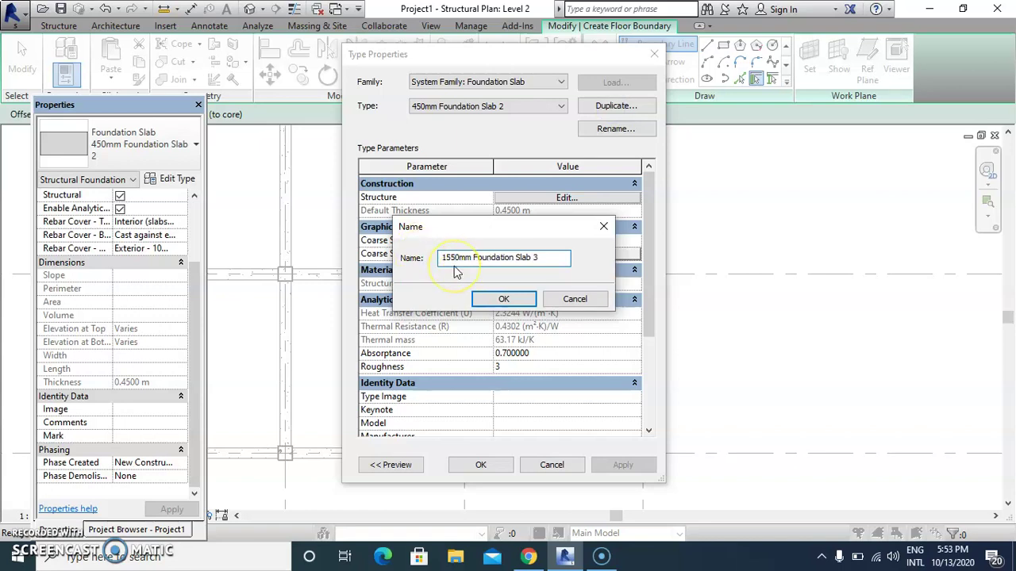
click(505, 299)
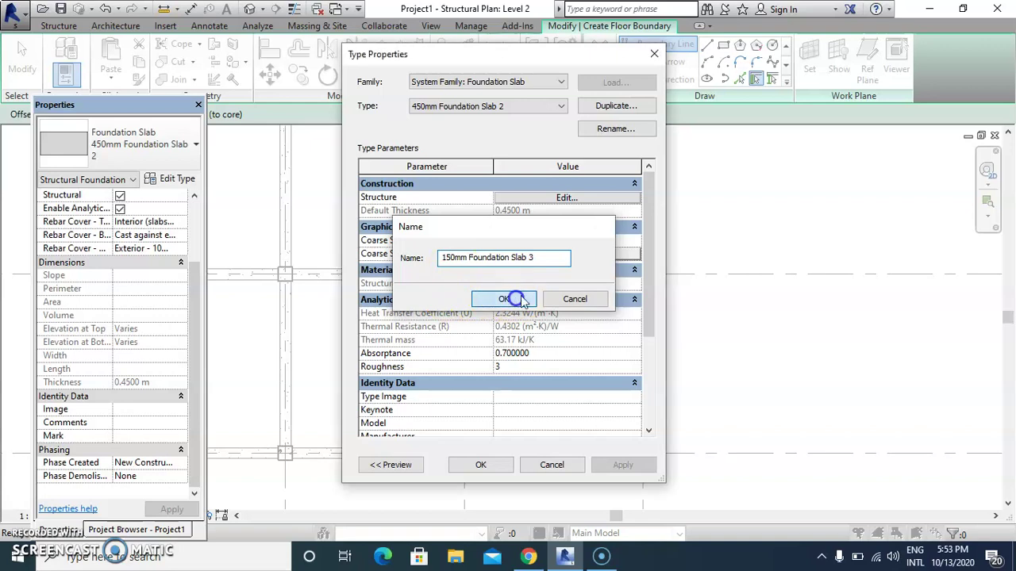
click(563, 197)
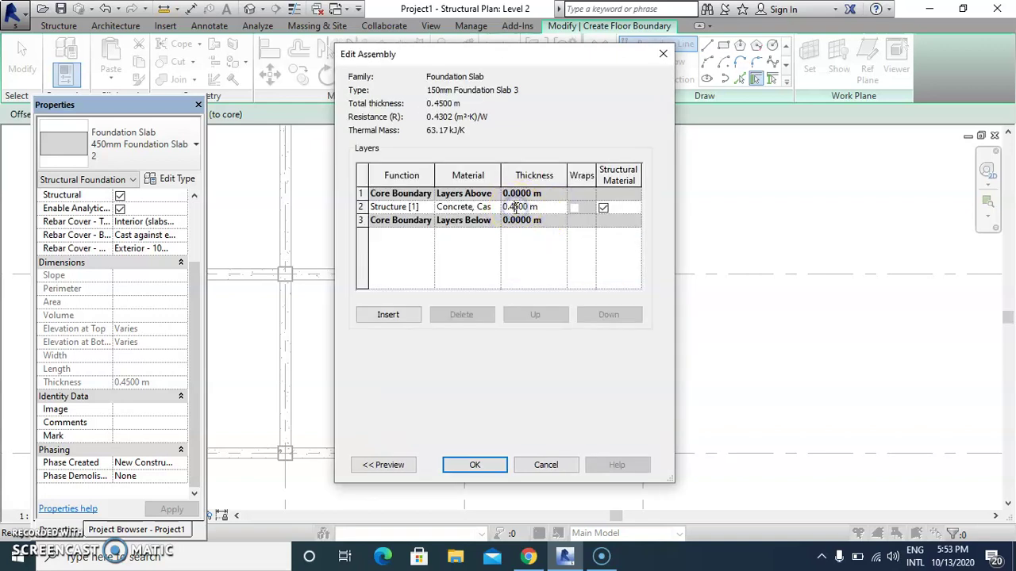
click(500, 473)
click(498, 465)
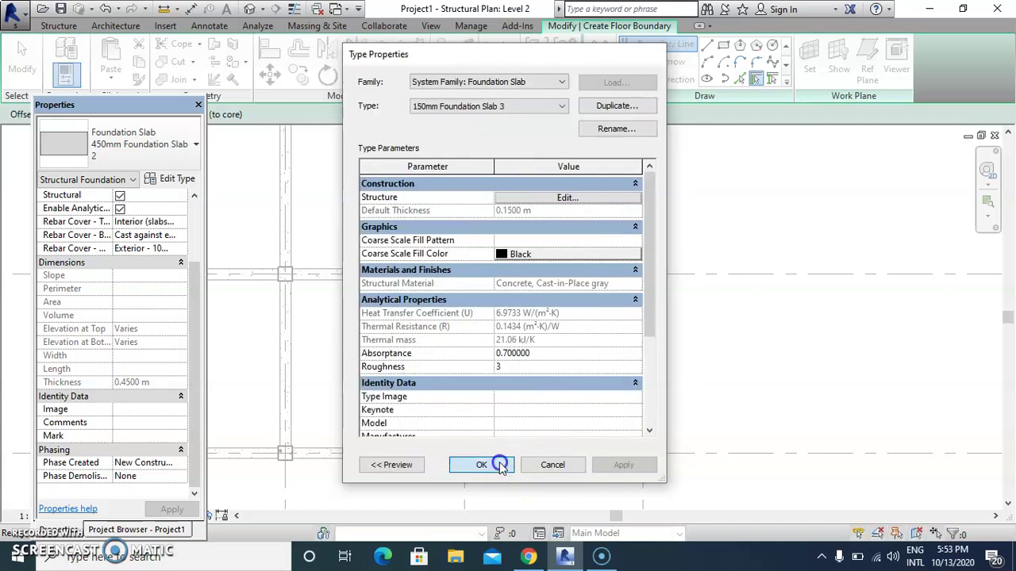
scroll(627, 377, down, 3)
Draw a rectangular slab boundary across the Level 2 column grid and finish it
click(722, 45)
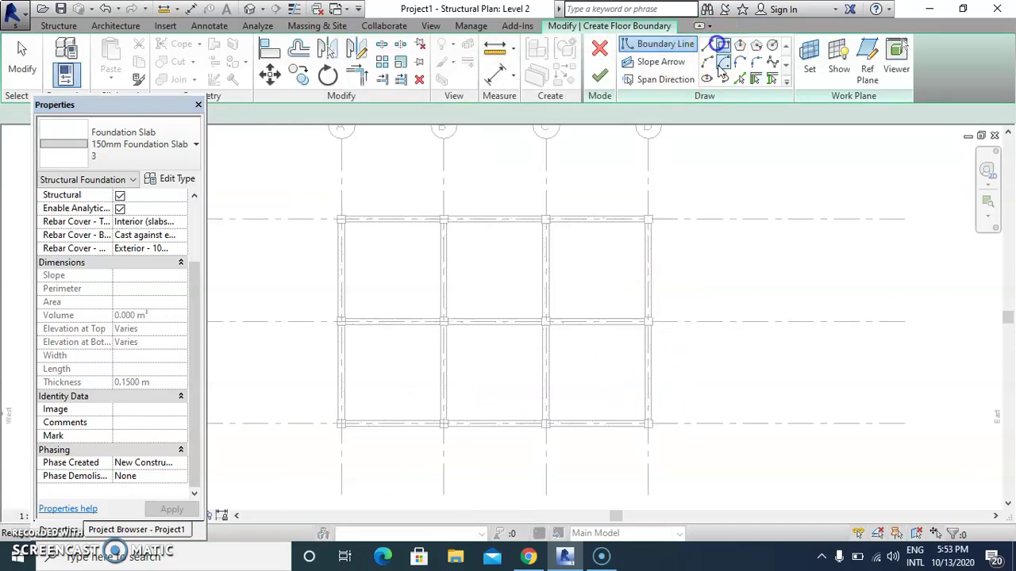
scroll(476, 240, up, 5)
scroll(458, 240, up, 3)
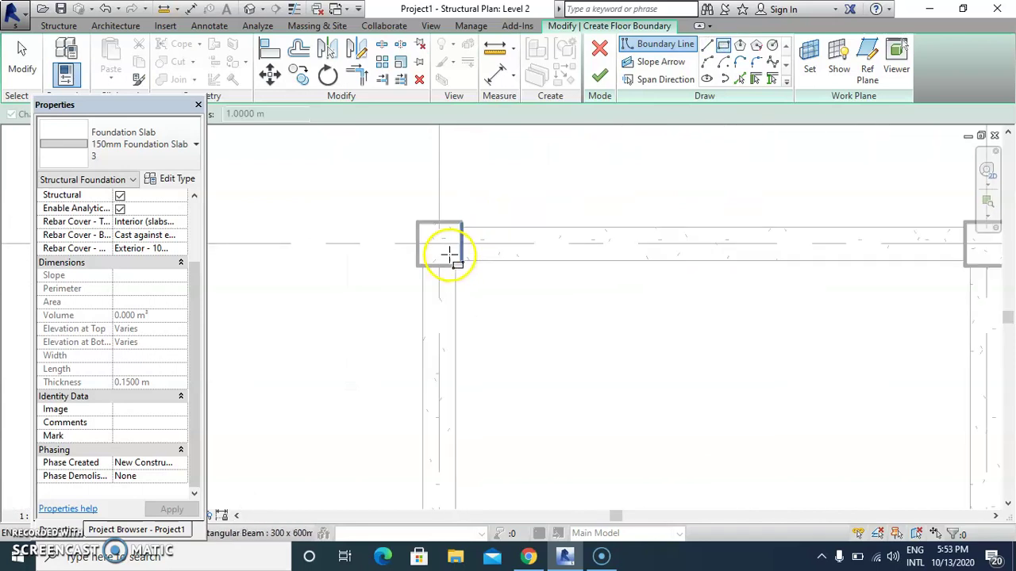
scroll(411, 217, down, 2)
click(384, 217)
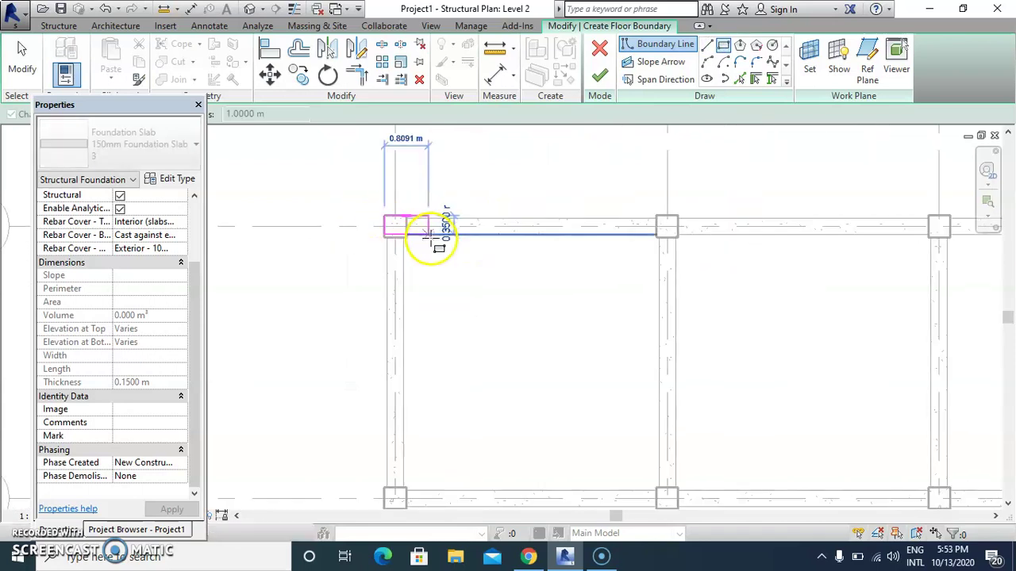
scroll(428, 286, down, 1)
click(542, 332)
scroll(698, 397, down, 1)
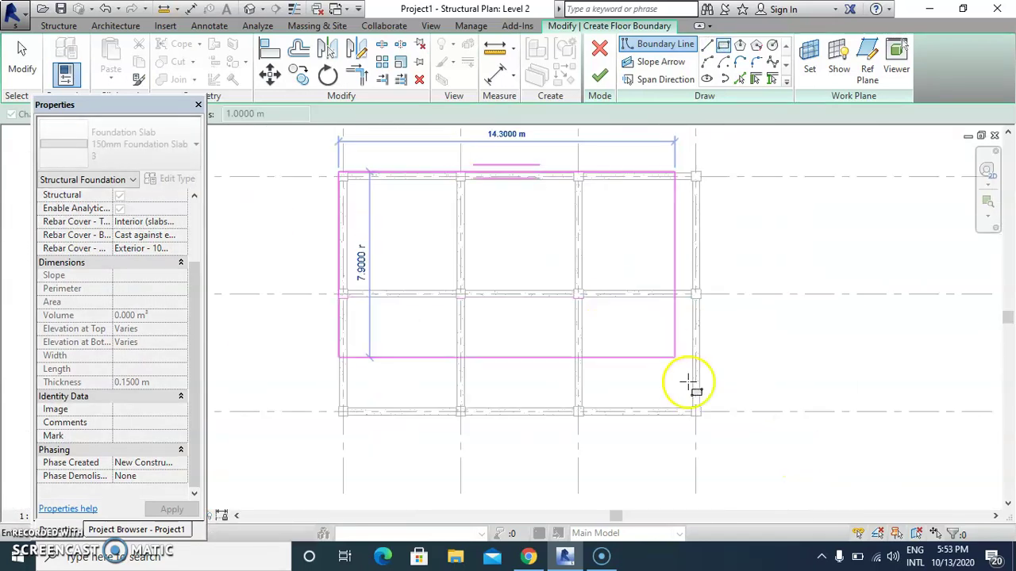
scroll(687, 391, up, 4)
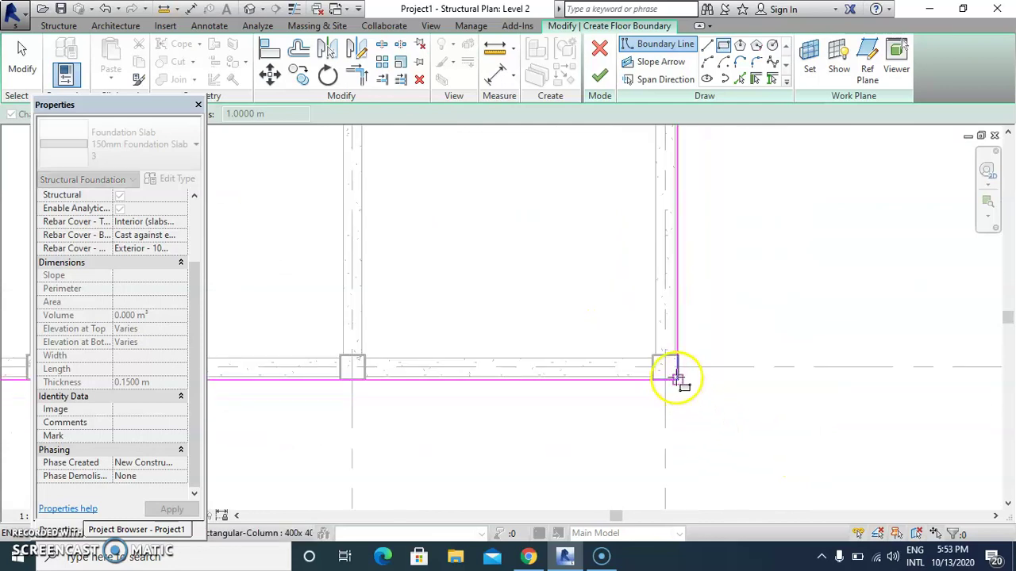
click(677, 380)
scroll(750, 424, down, 1)
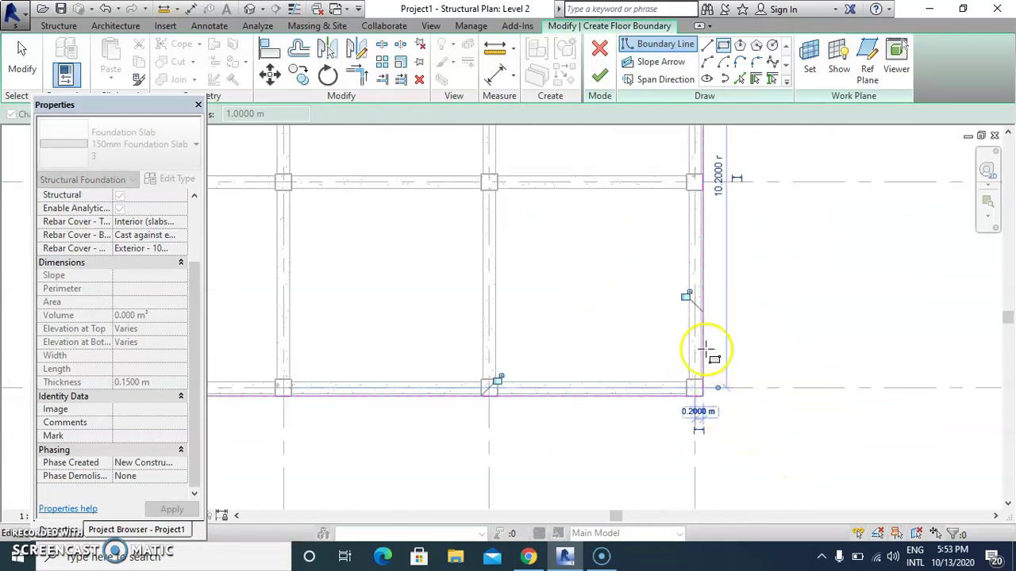
click(596, 77)
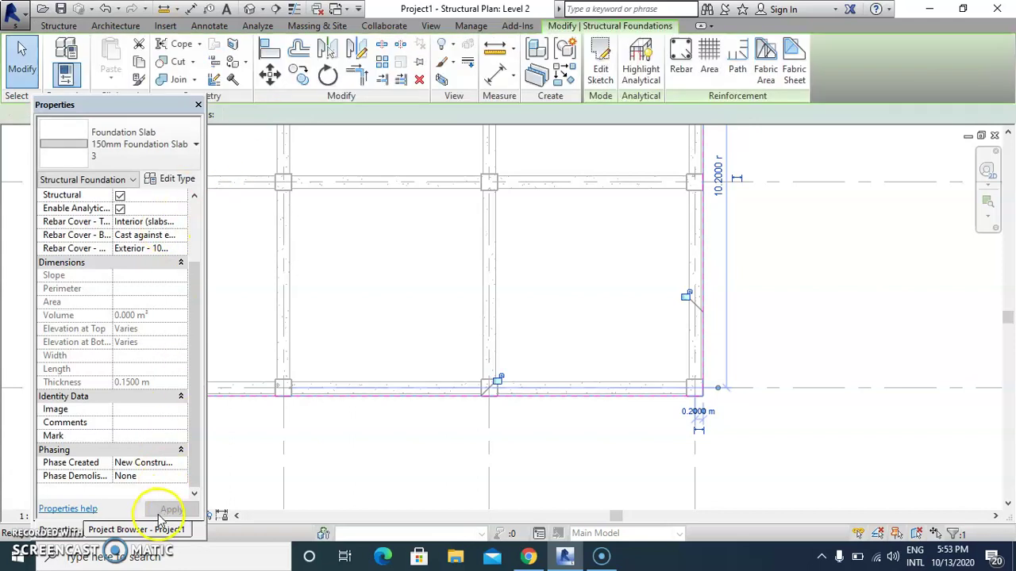
On the Level 5 plan, sketch a slab boundary over the column grid and finish it
click(136, 530)
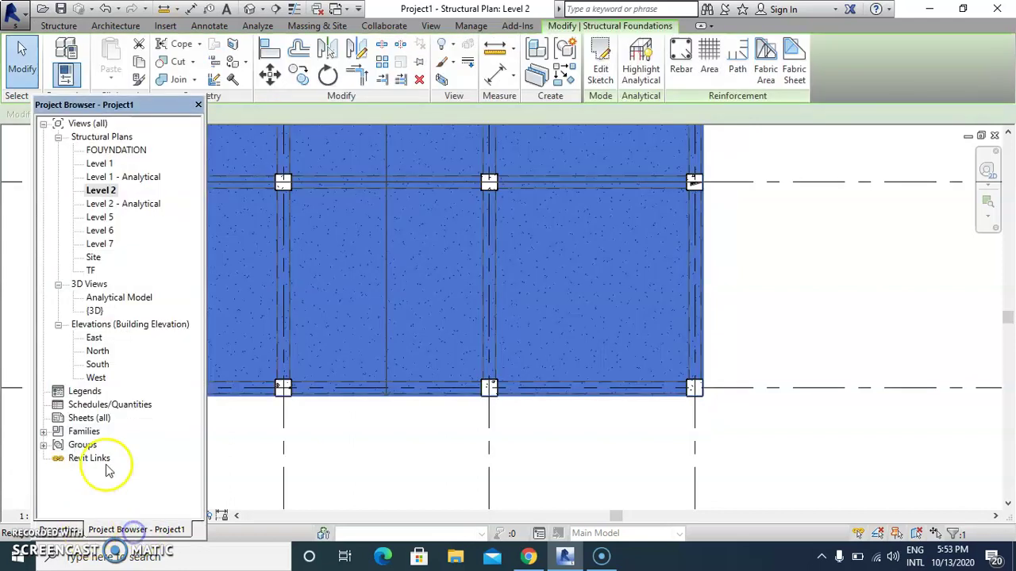
double_click(99, 218)
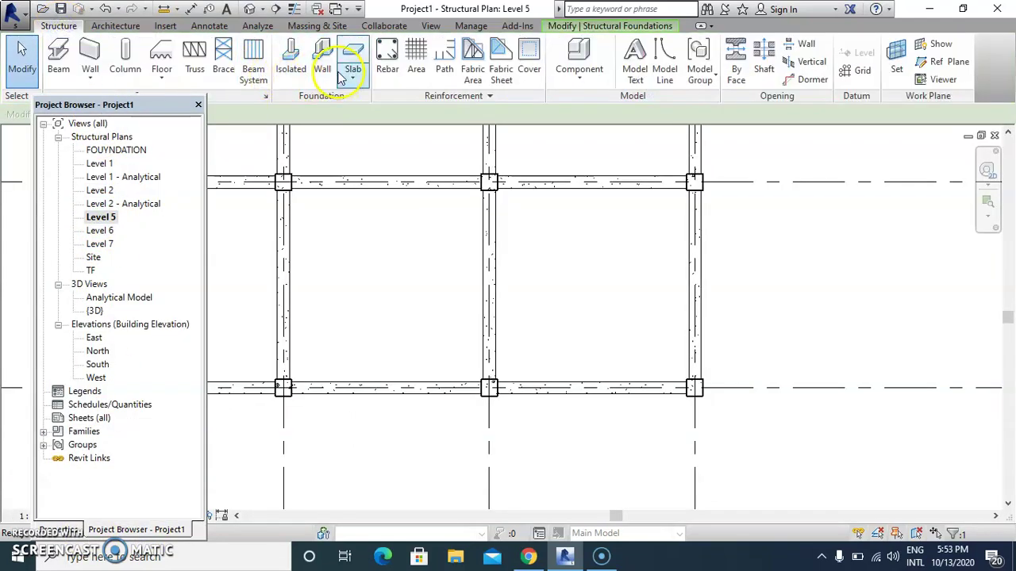
scroll(444, 184, down, 2)
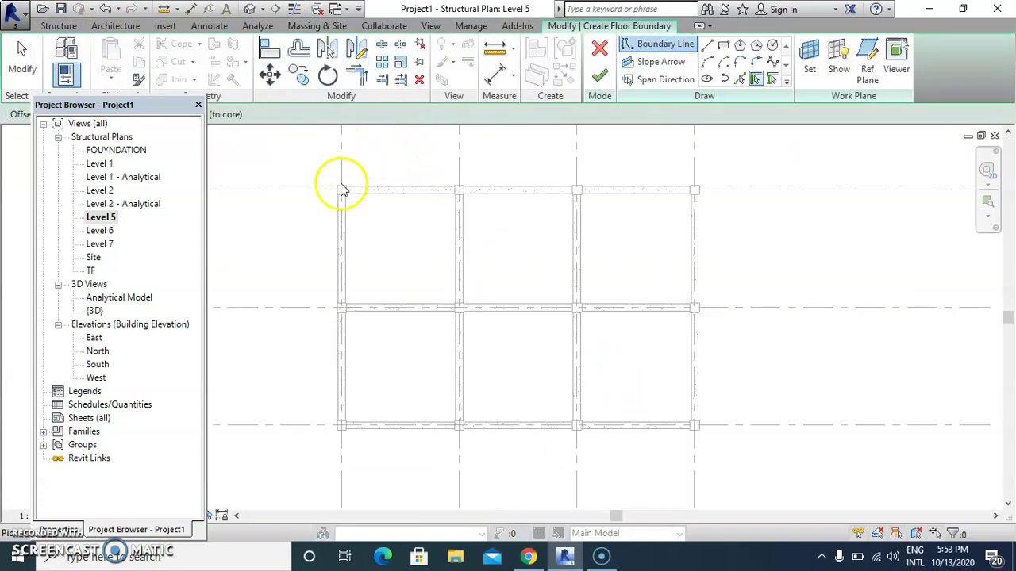
scroll(325, 202, up, 3)
scroll(318, 205, up, 2)
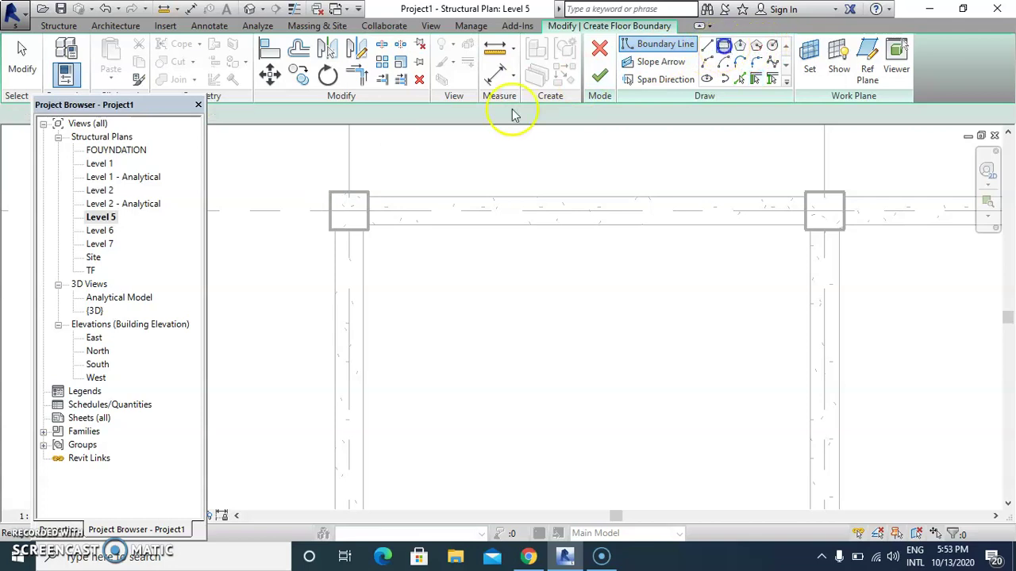
click(329, 193)
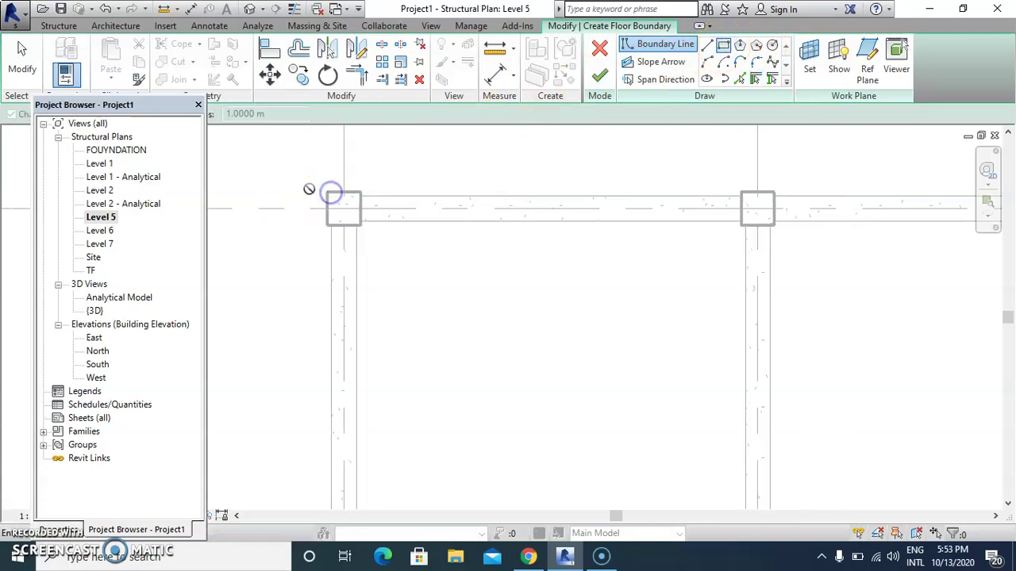
scroll(329, 193, down, 3)
scroll(325, 194, down, 2)
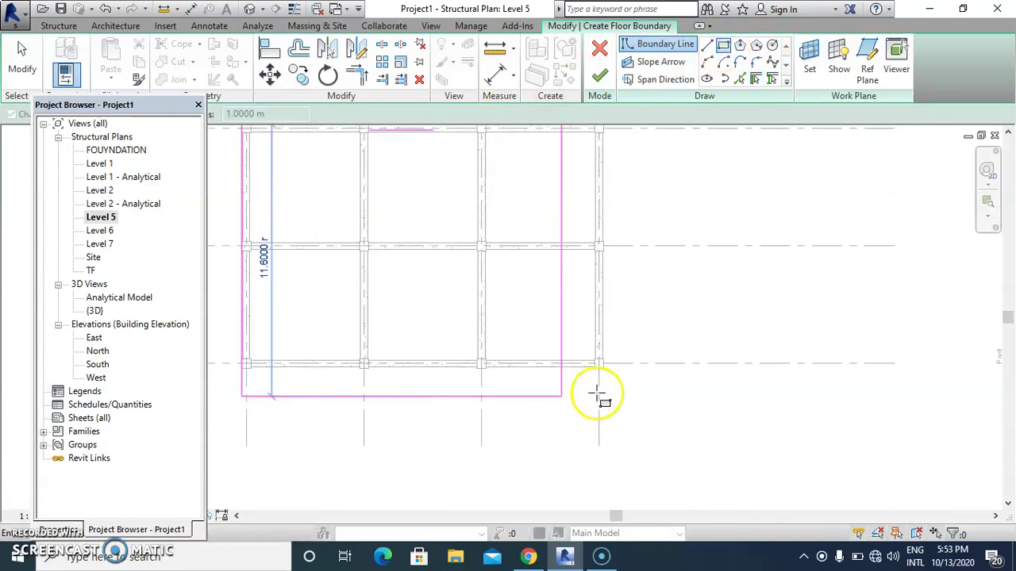
scroll(635, 349, up, 3)
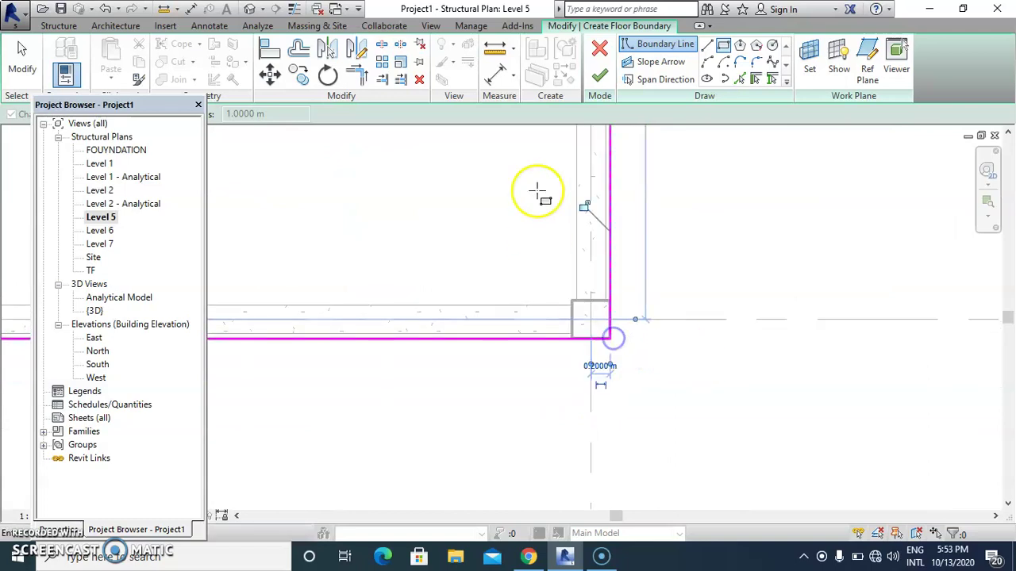
click(604, 94)
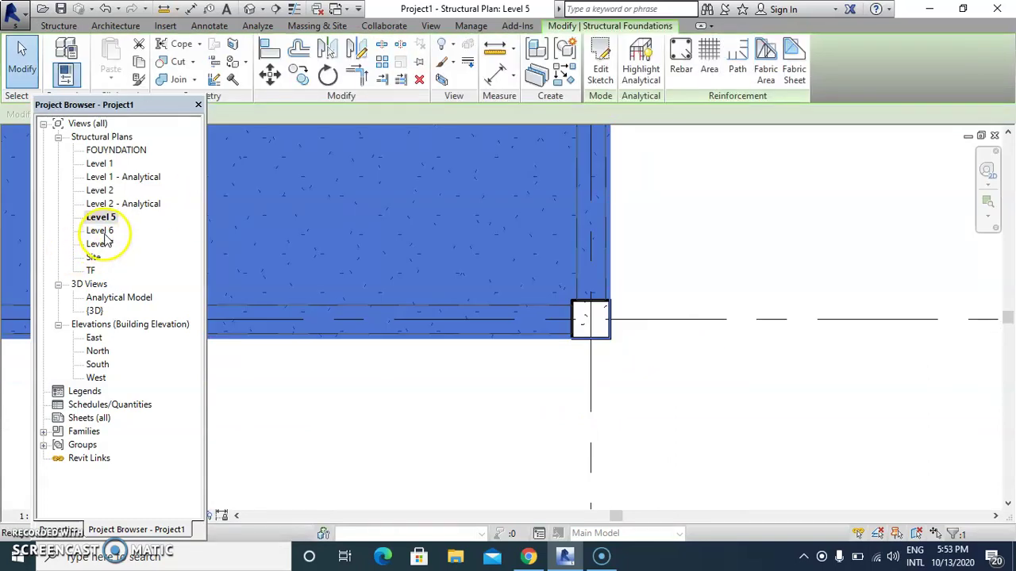
Open the Level 6 plan and start a foundation slab
double_click(102, 230)
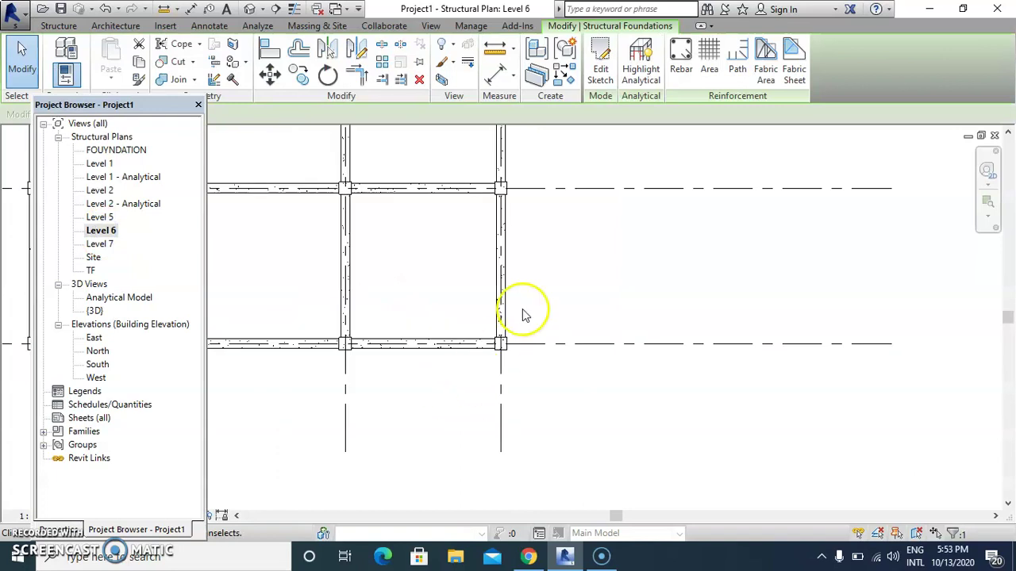
click(55, 26)
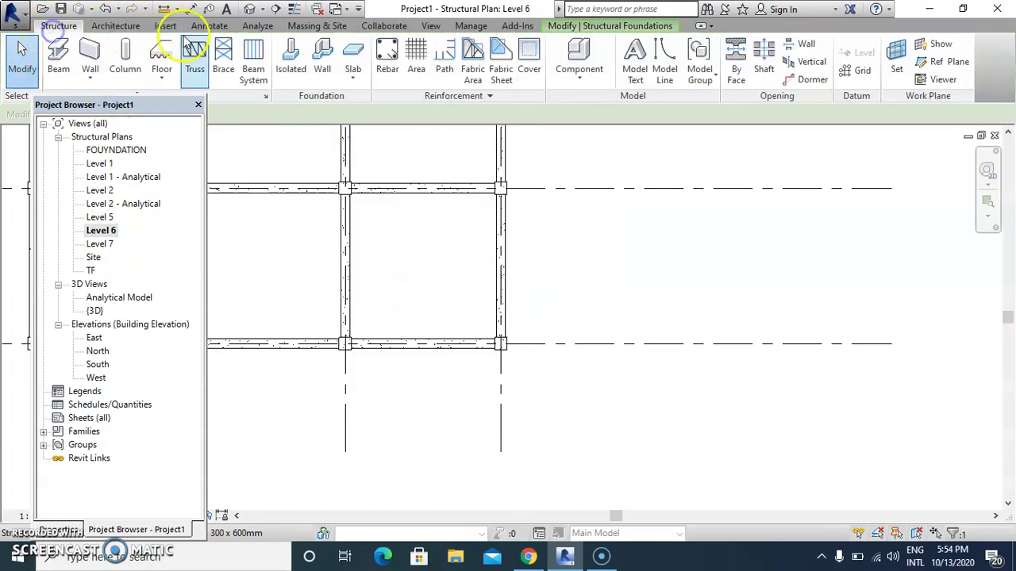
click(354, 50)
scroll(431, 249, down, 2)
scroll(408, 204, up, 3)
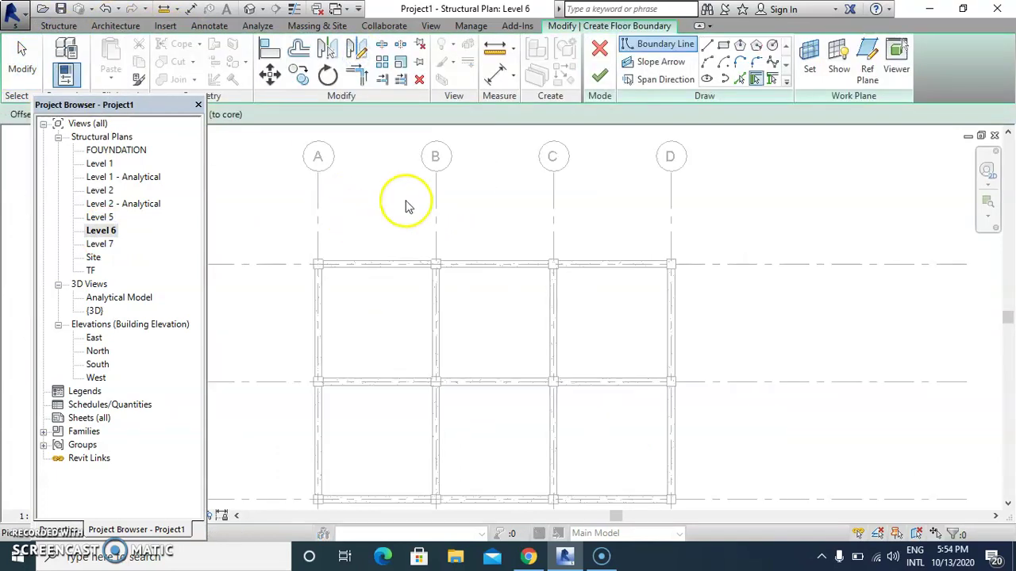
Draw a rectangular boundary over the column grid, finish the floor, and open Level 7
click(723, 48)
scroll(351, 267, up, 5)
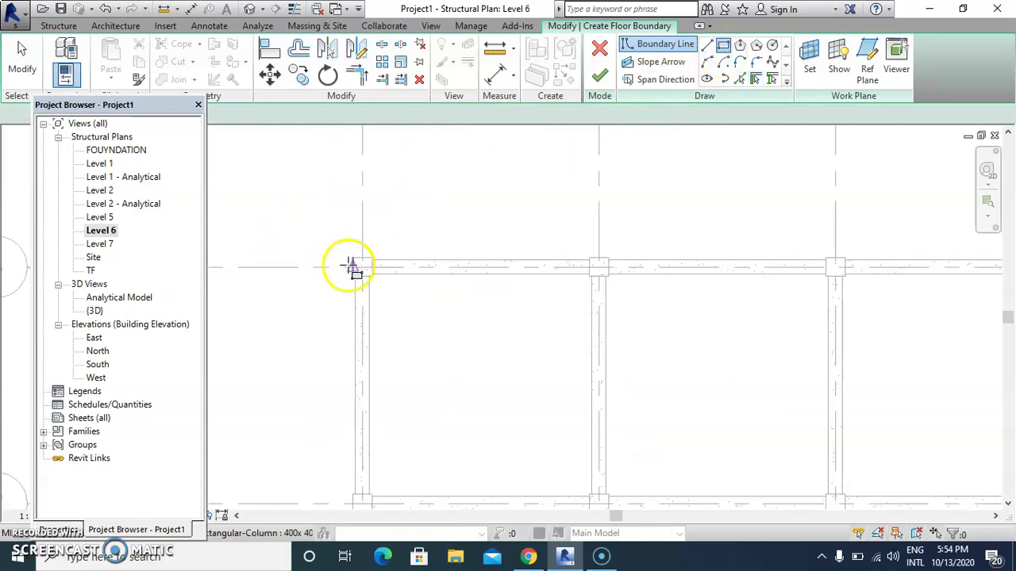
click(348, 258)
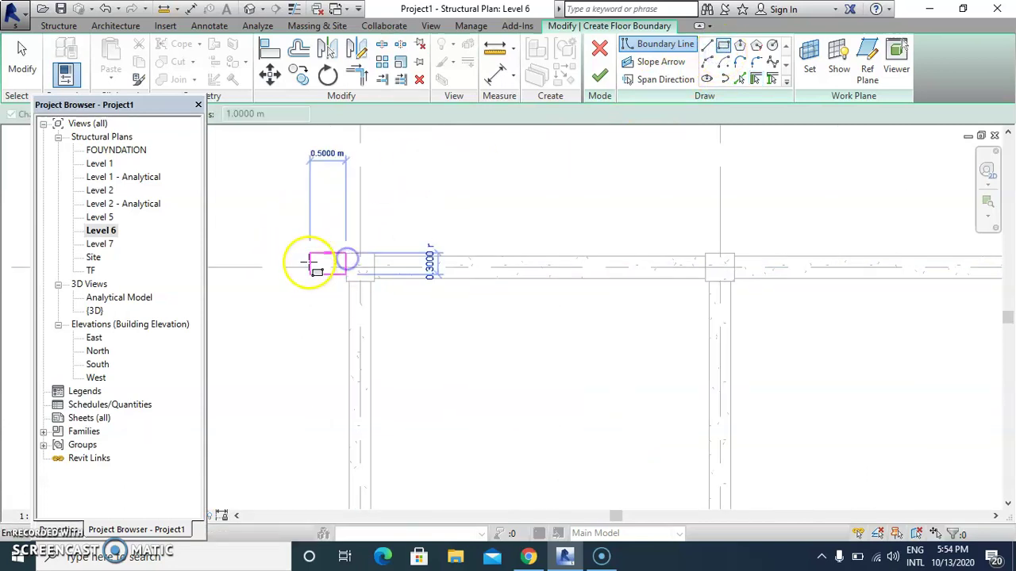
scroll(352, 230, down, 5)
scroll(525, 364, up, 5)
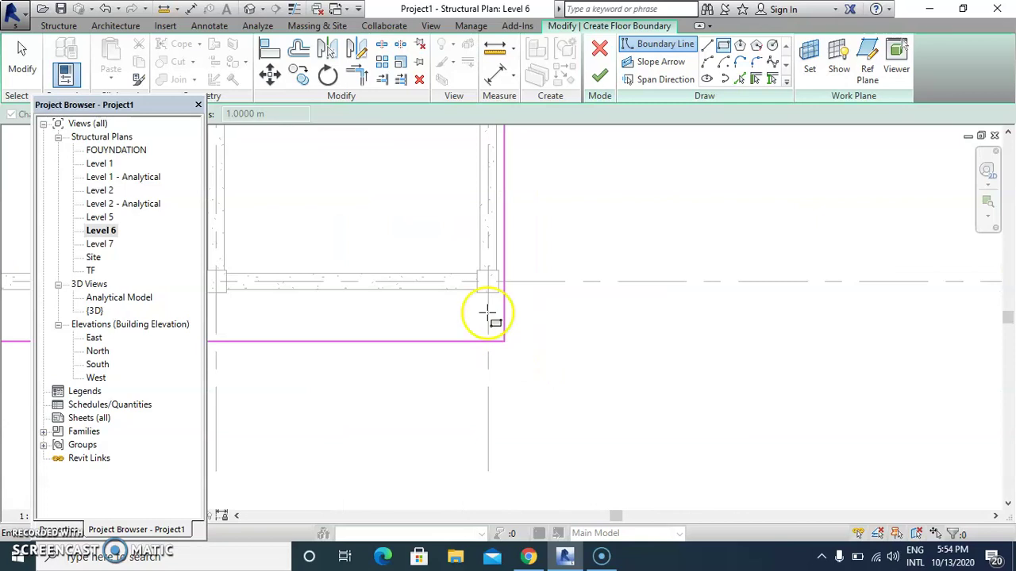
click(498, 284)
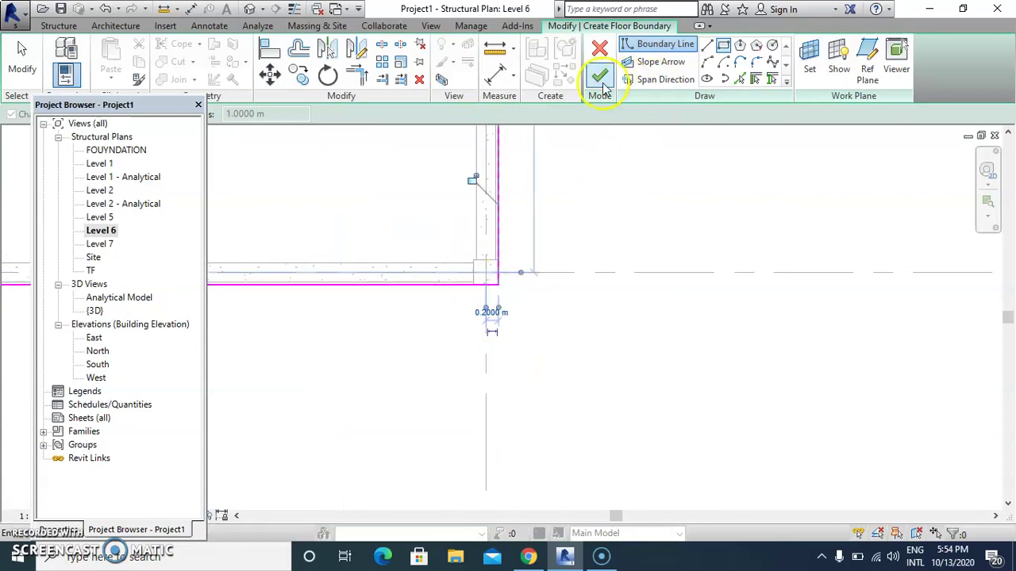
click(600, 82)
double_click(101, 243)
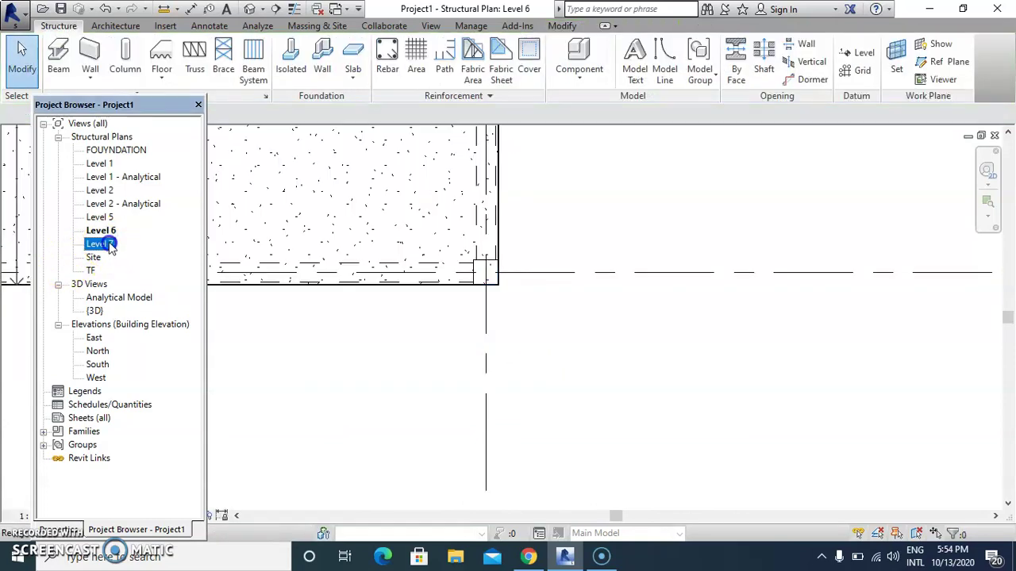
scroll(627, 383, down, 4)
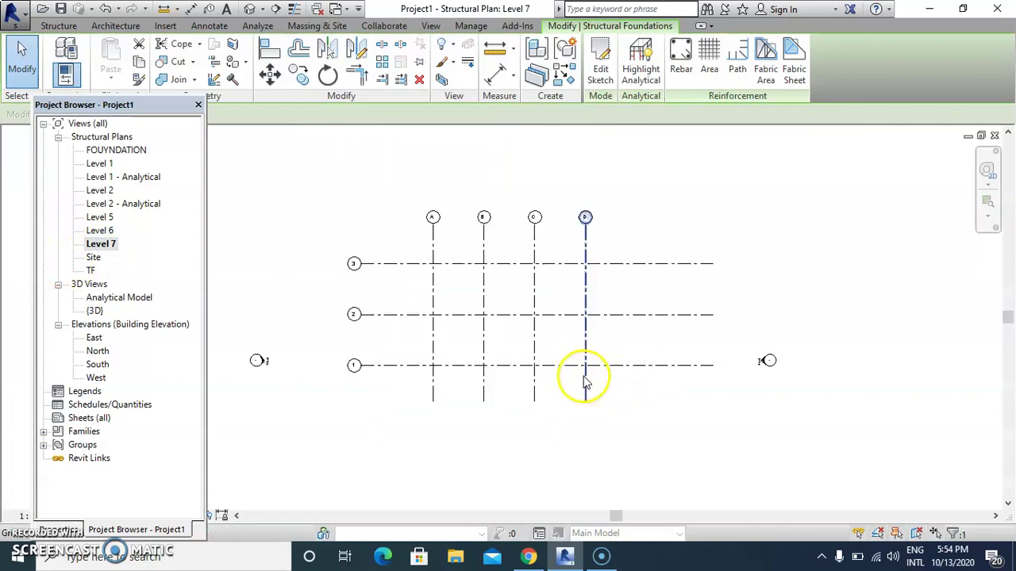
Open the default 3D view and orbit and zoom around the building
click(251, 8)
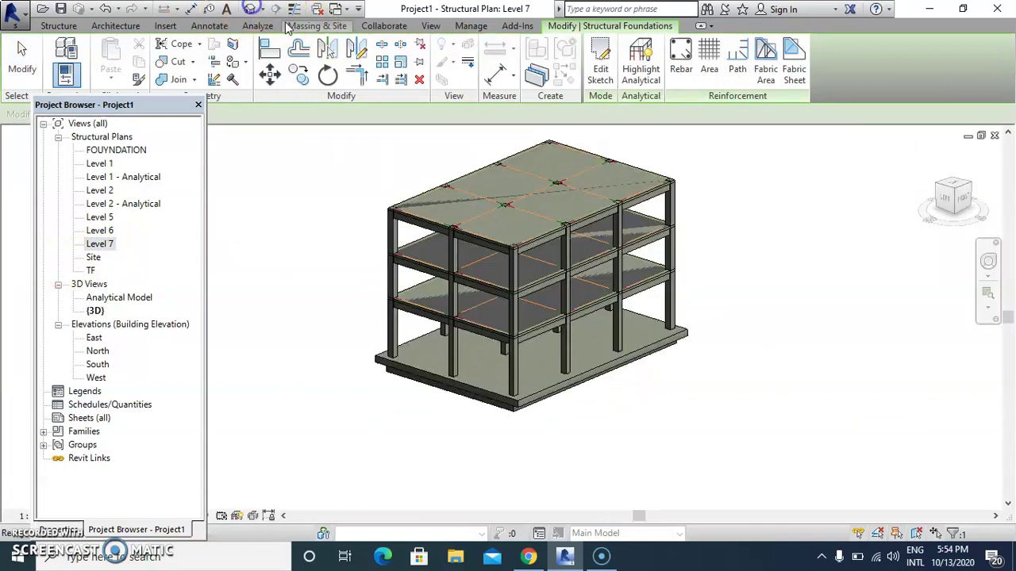
click(990, 264)
mouse_move(518, 246)
mouse_down()
mouse_move(457, 231)
mouse_move(468, 222)
mouse_move(503, 251)
mouse_up()
click(617, 168)
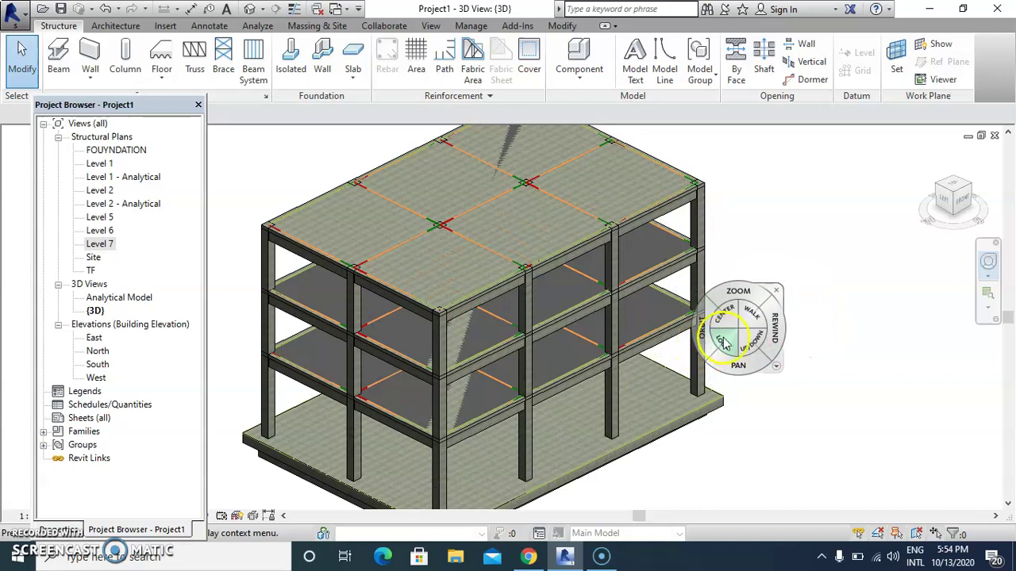
drag(724, 341, 401, 278)
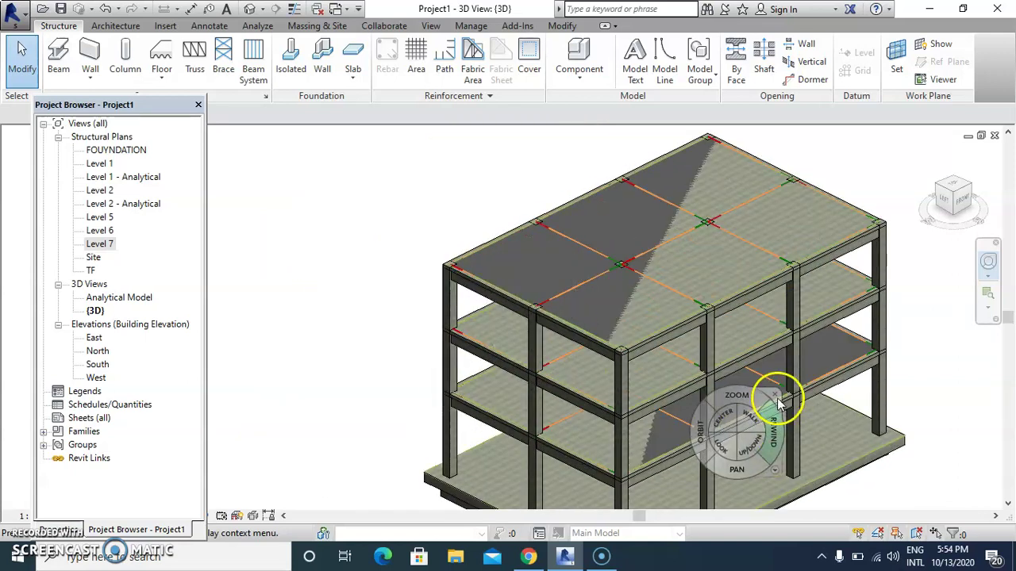
key(Escape)
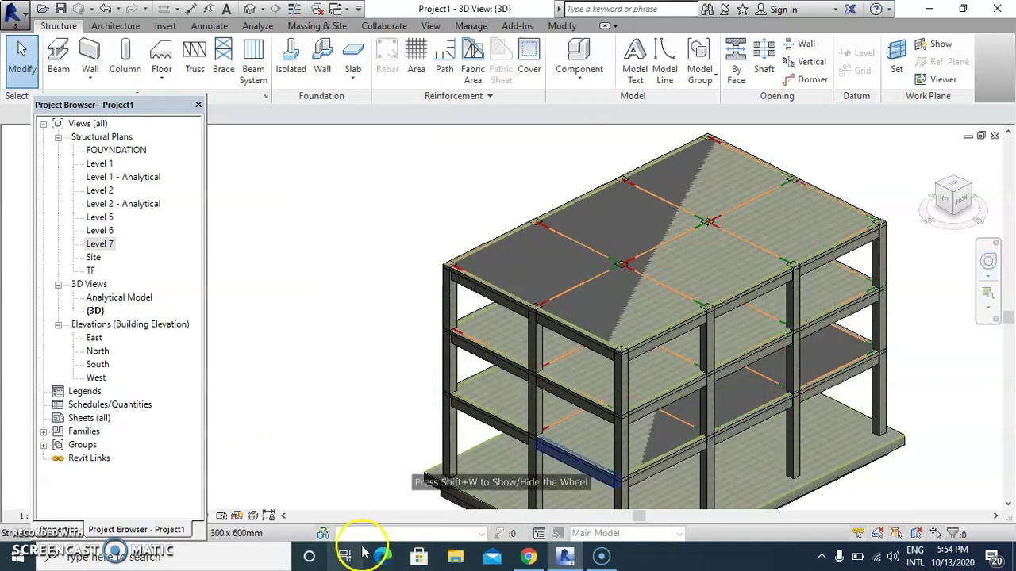
Turn displacement highlighting off and hide the analytical model so only the concrete frame shows
click(254, 516)
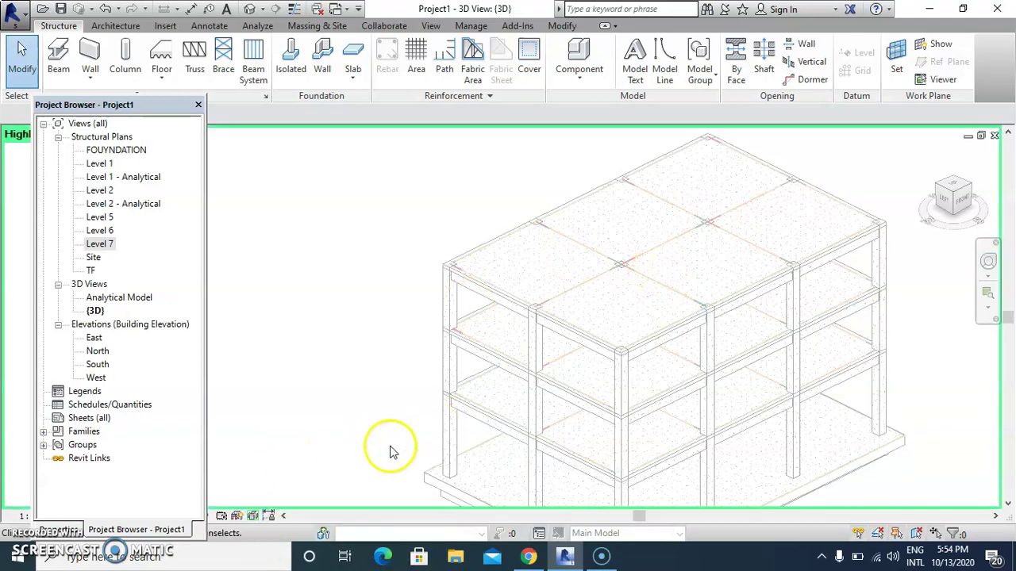
click(254, 516)
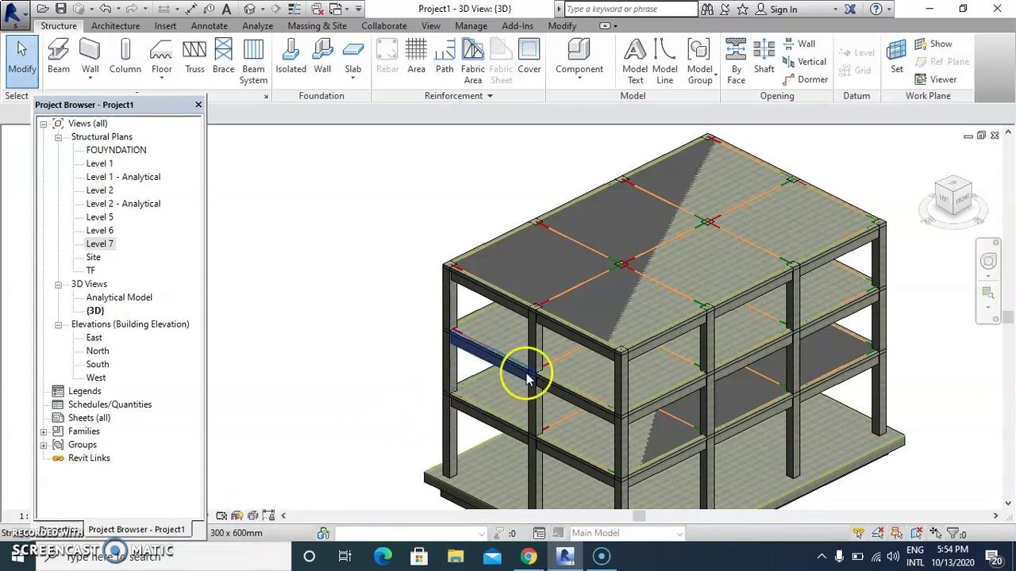
click(236, 517)
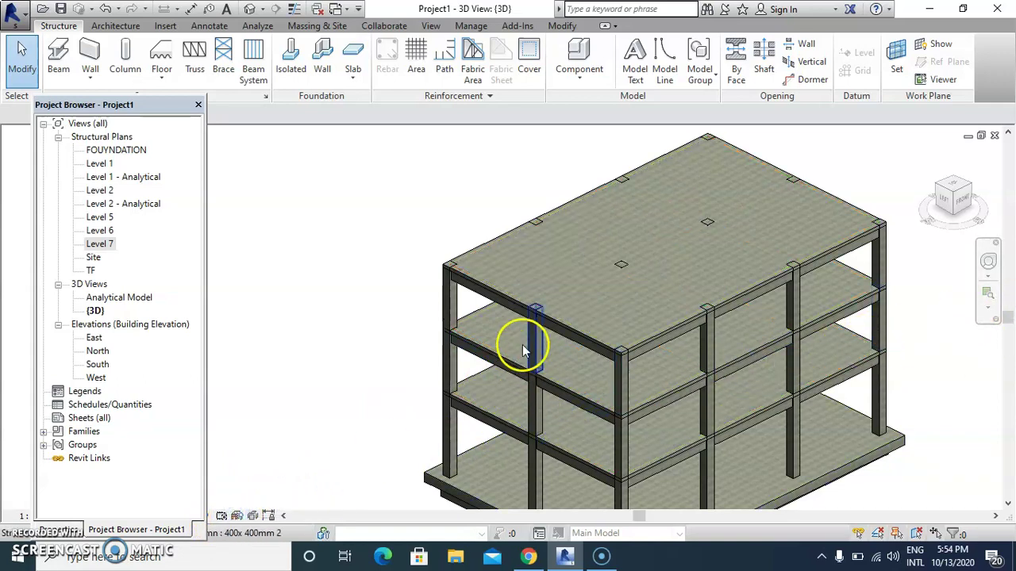
scroll(466, 311, down, 2)
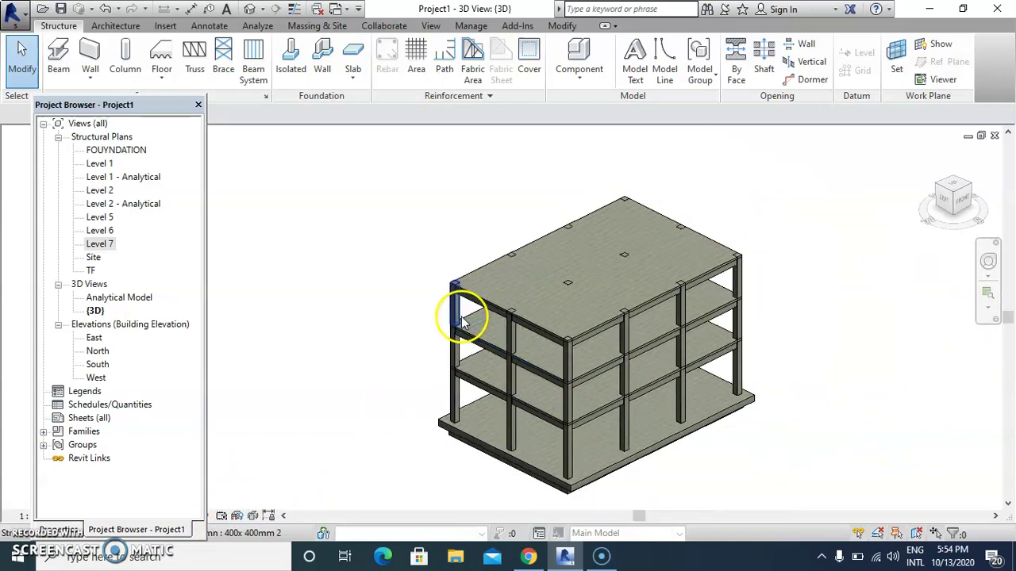
click(240, 516)
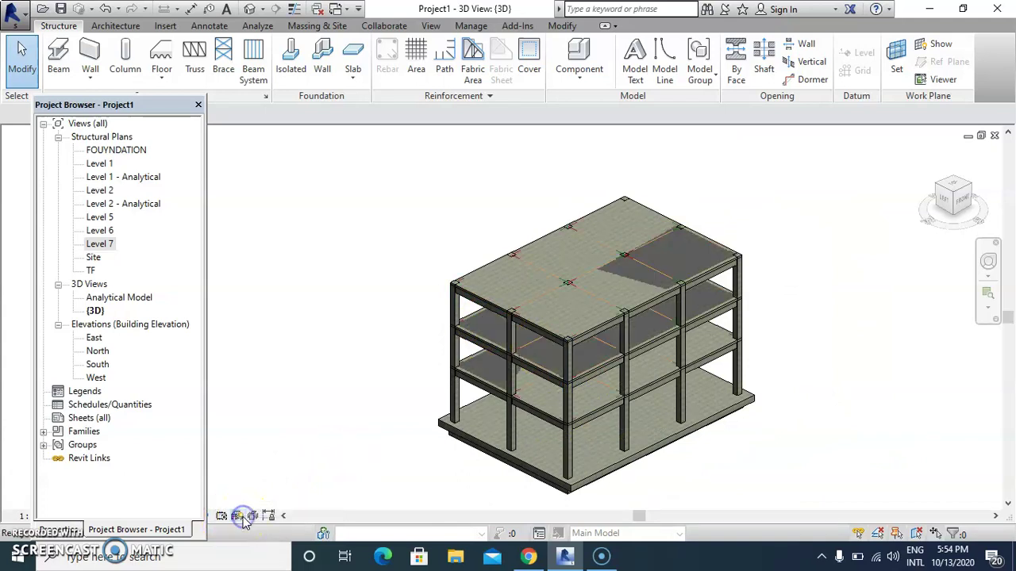
click(243, 516)
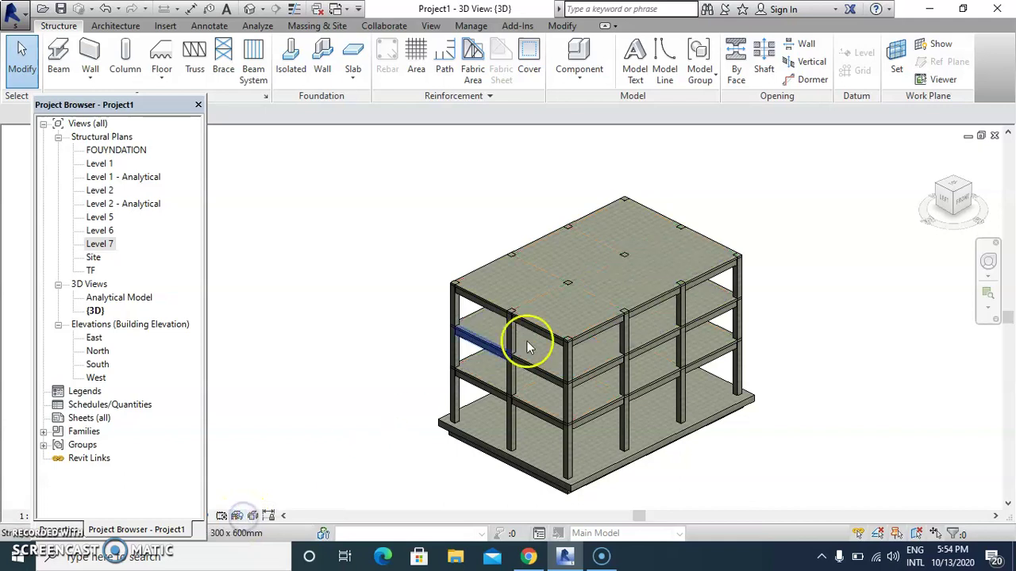
scroll(526, 341, up, 5)
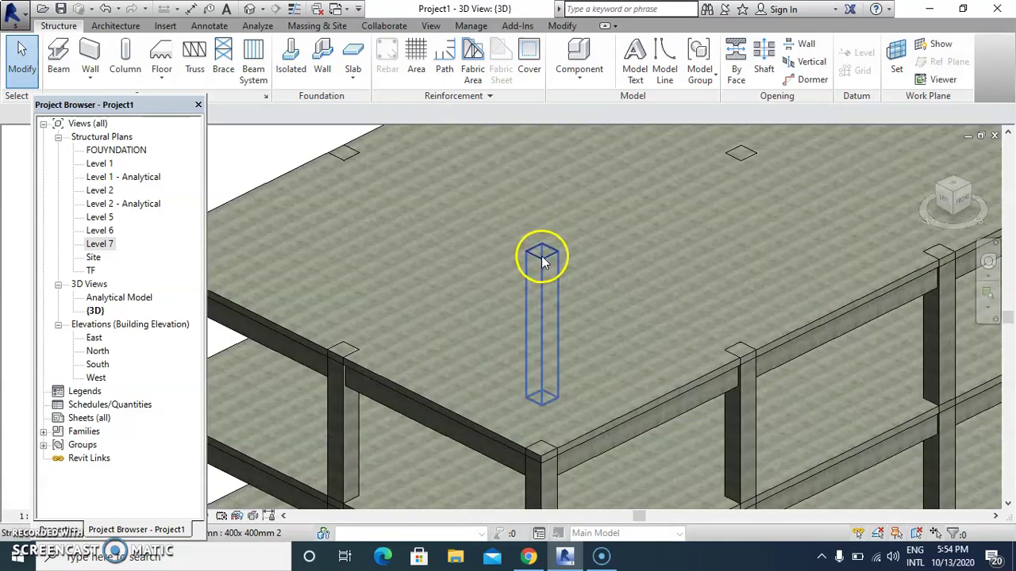
scroll(542, 262, down, 3)
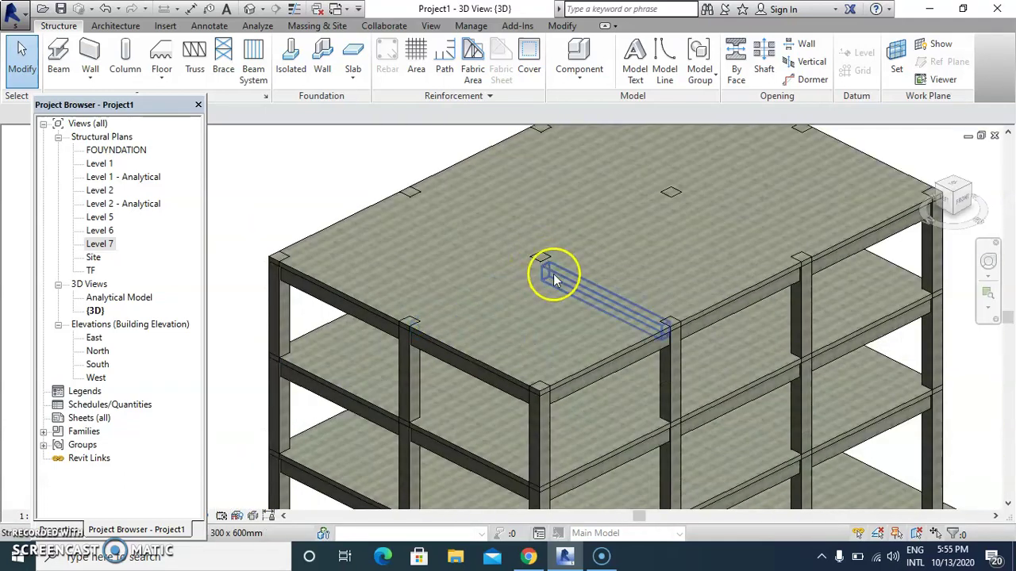
Join four top-floor columns to the top slab with Join Geometry
click(564, 26)
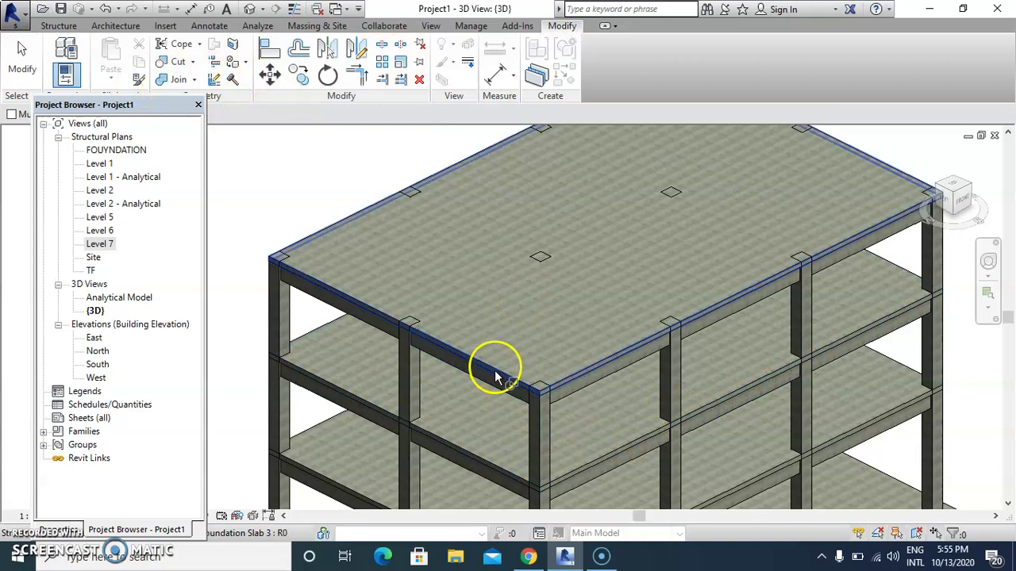
click(420, 378)
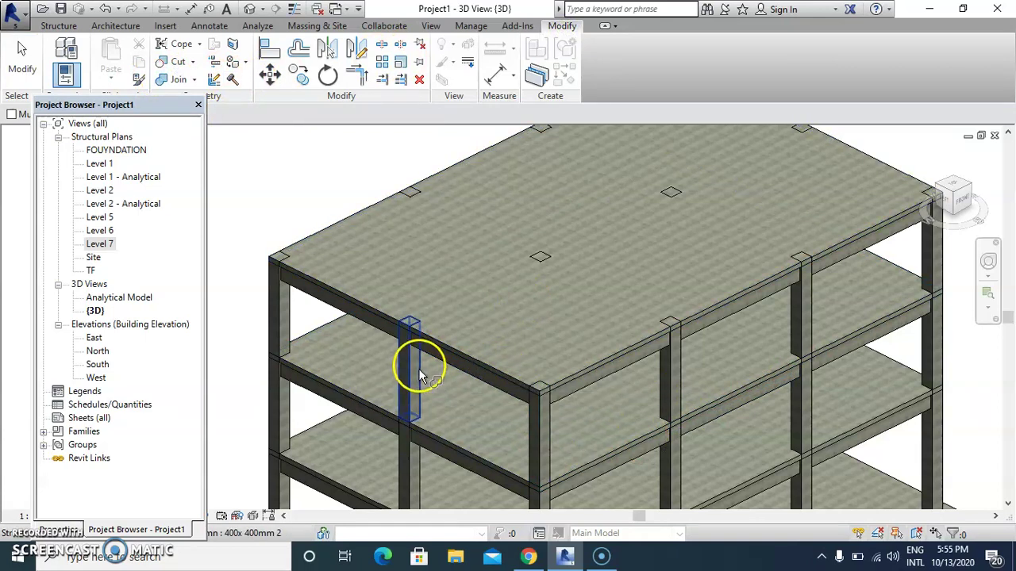
click(480, 364)
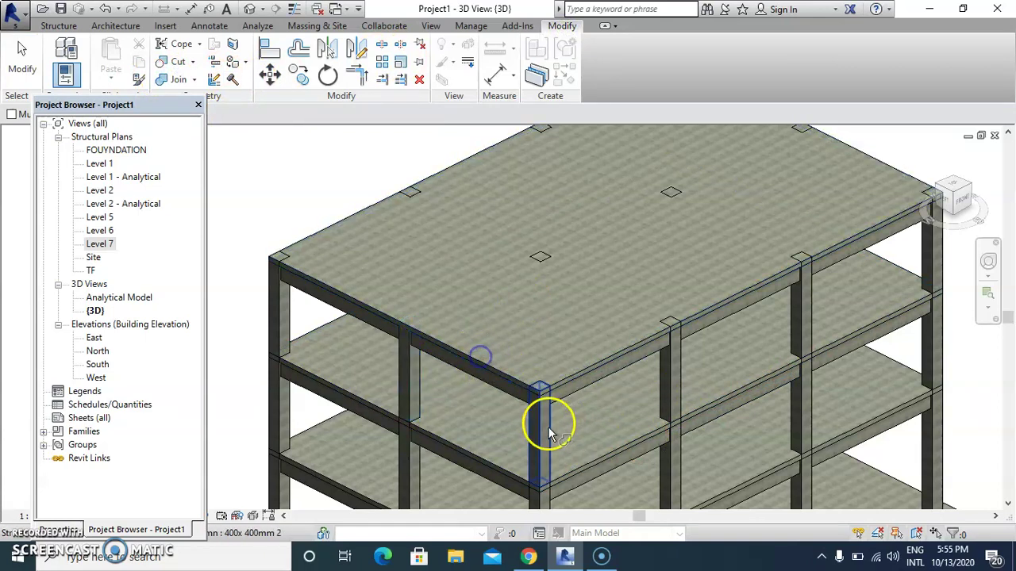
click(547, 438)
click(562, 373)
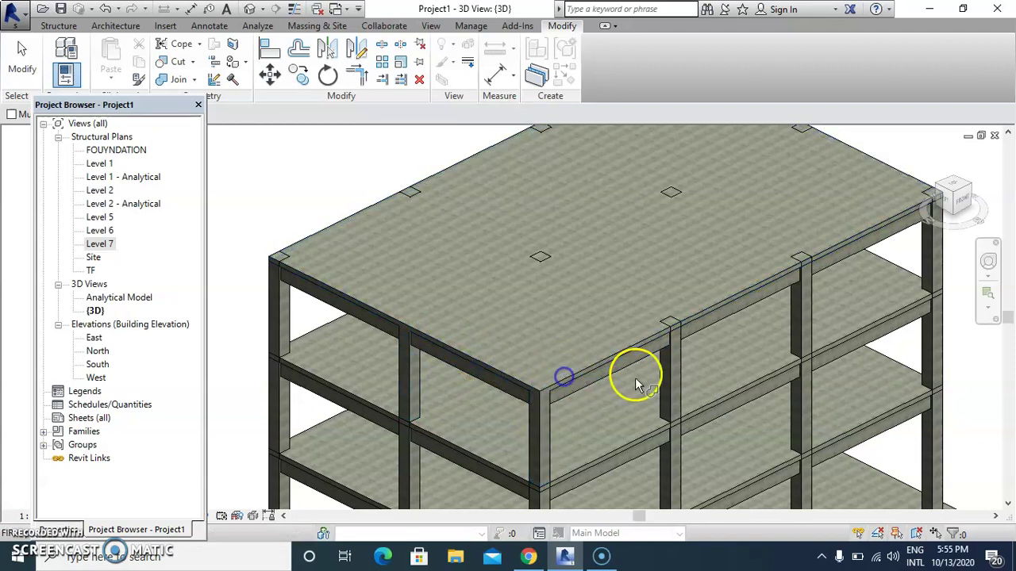
click(675, 379)
click(714, 312)
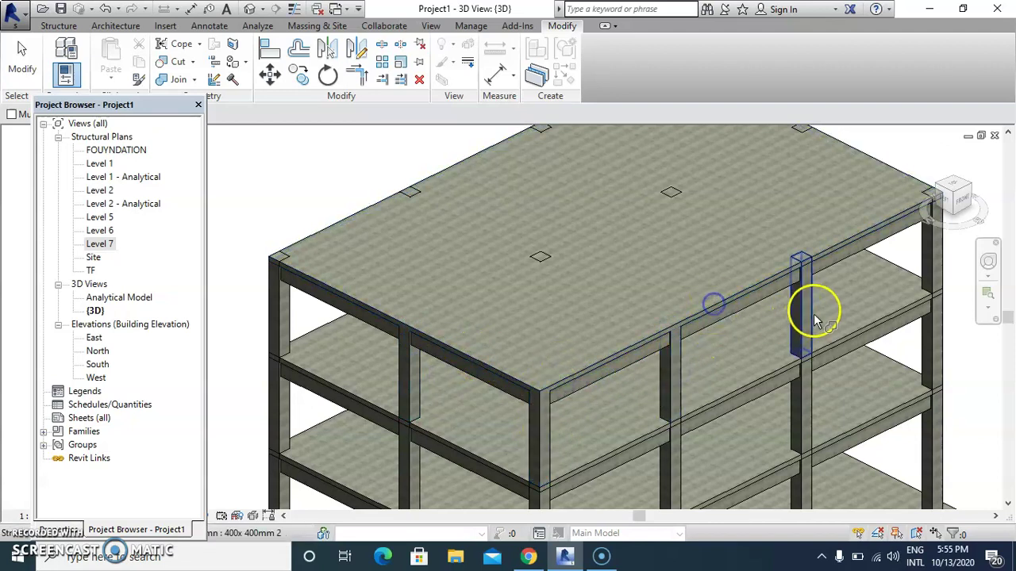
click(813, 308)
click(817, 254)
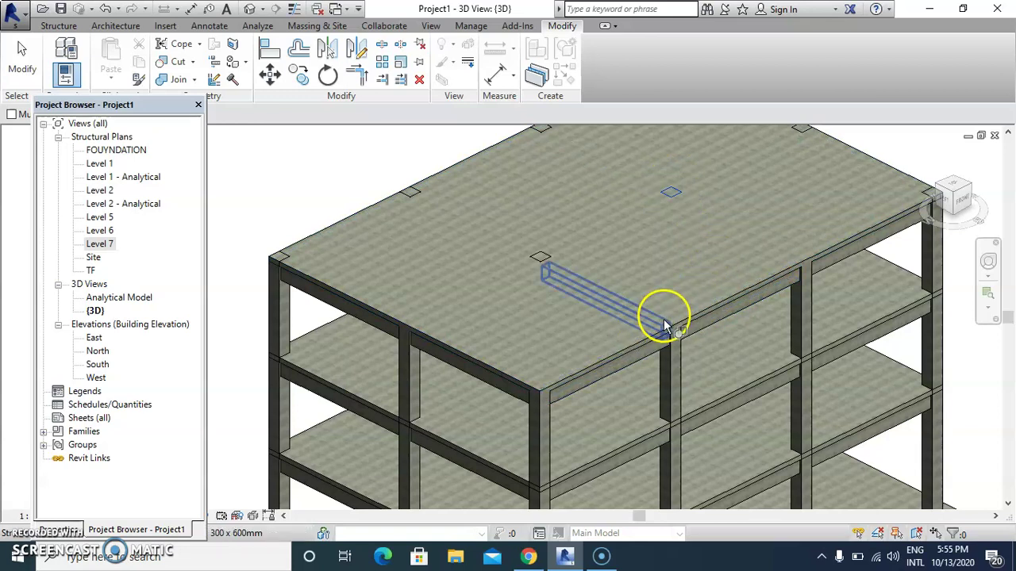
Drag a top beam's end onto its column and accept the non-intersecting warning
scroll(680, 324, up, 3)
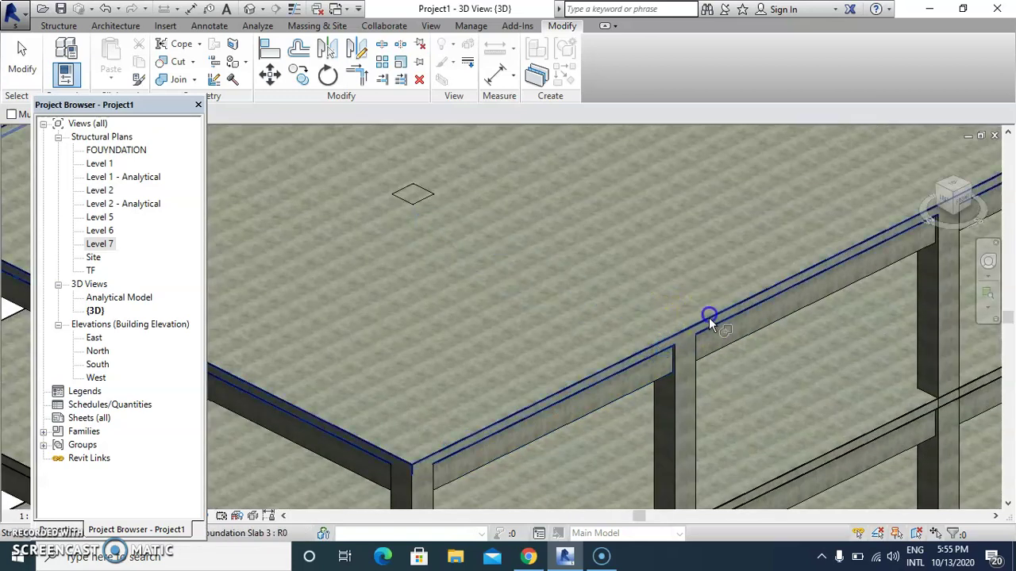
click(410, 182)
drag(714, 312, 716, 330)
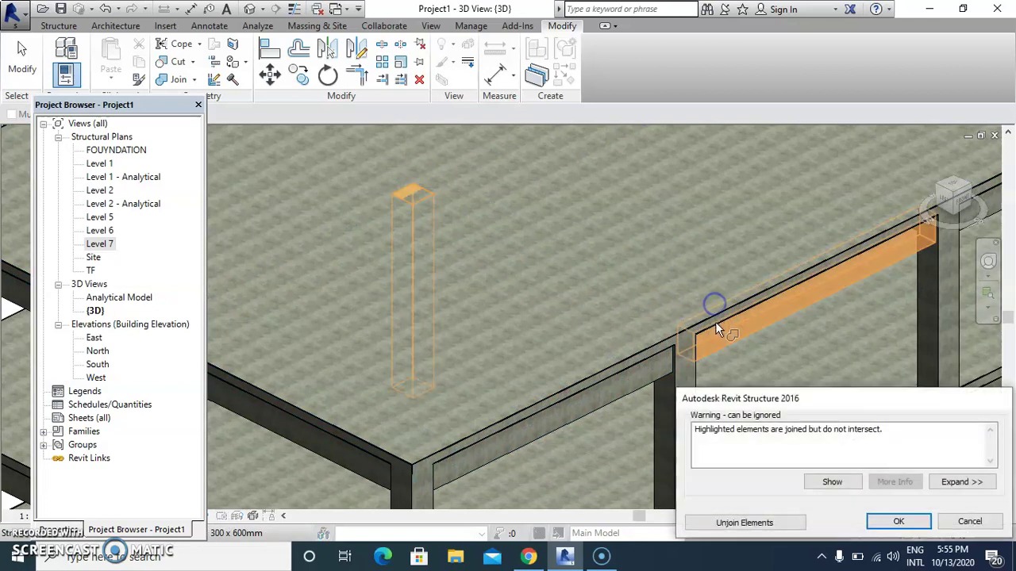
click(899, 523)
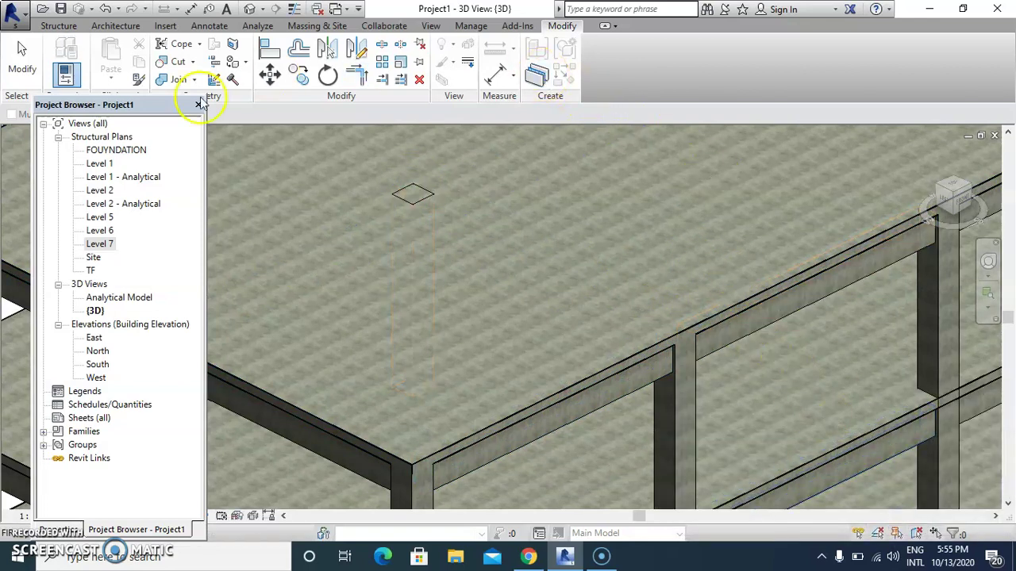
Join the picked columns with the top slab so their tops sit flush
click(413, 194)
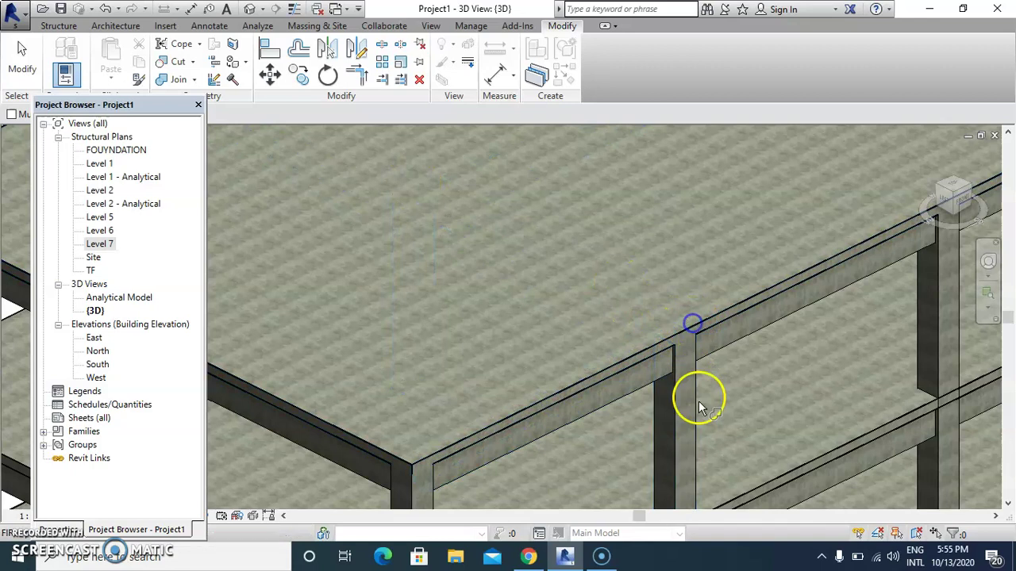
scroll(702, 421, down, 4)
scroll(473, 256, up, 3)
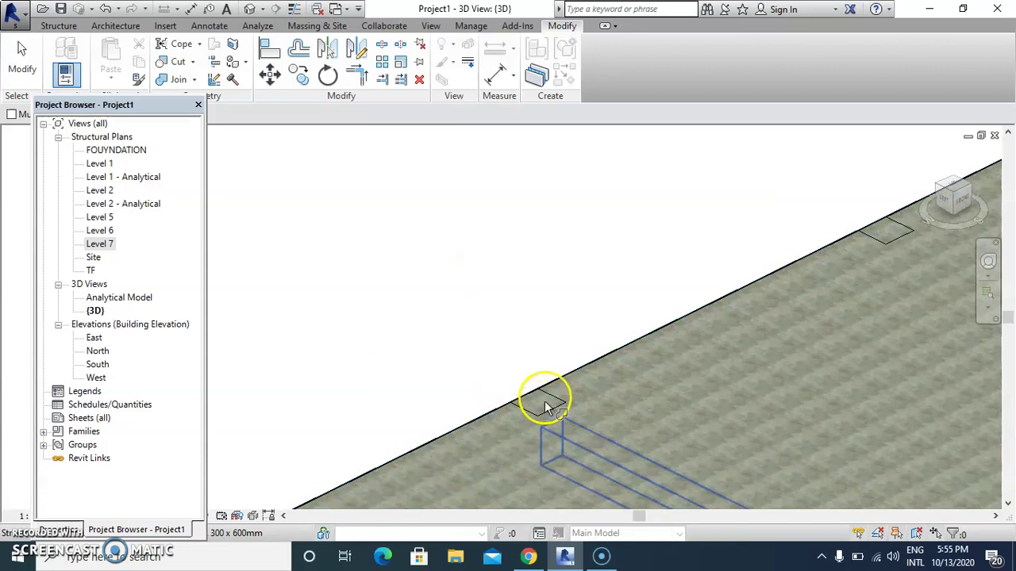
scroll(548, 409, up, 3)
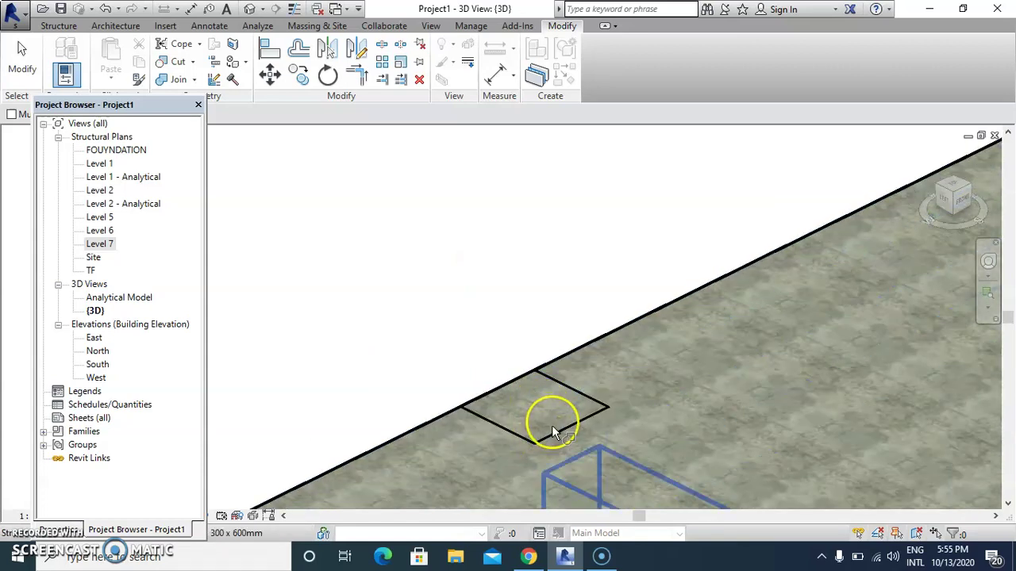
click(542, 435)
scroll(511, 358, down, 4)
scroll(479, 317, down, 4)
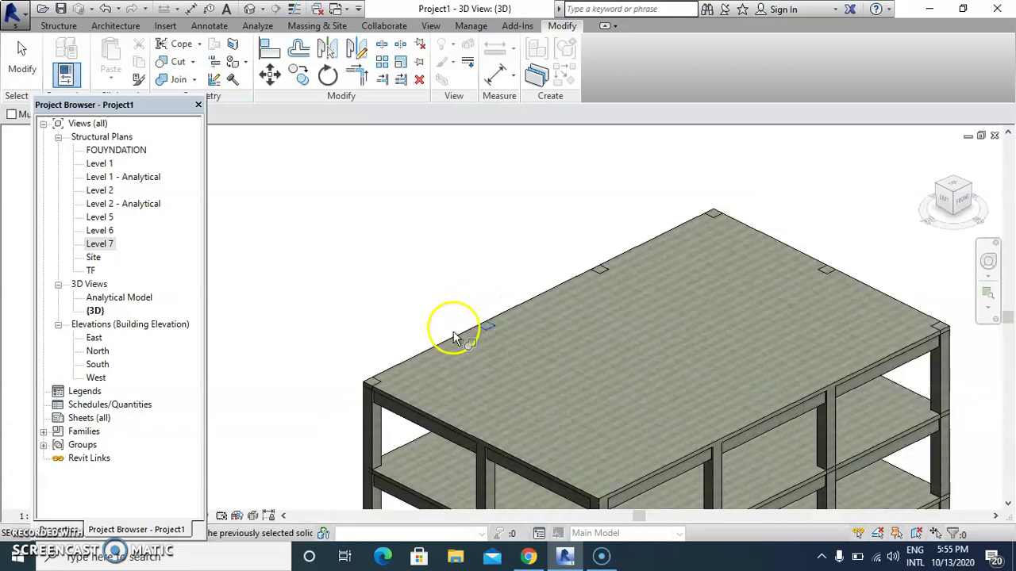
click(493, 451)
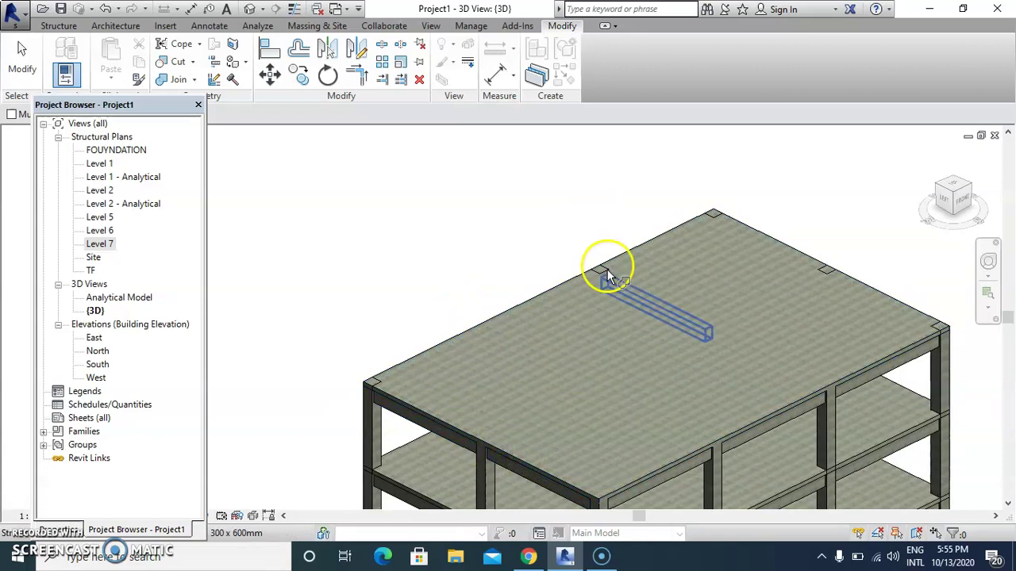
scroll(599, 270, up, 5)
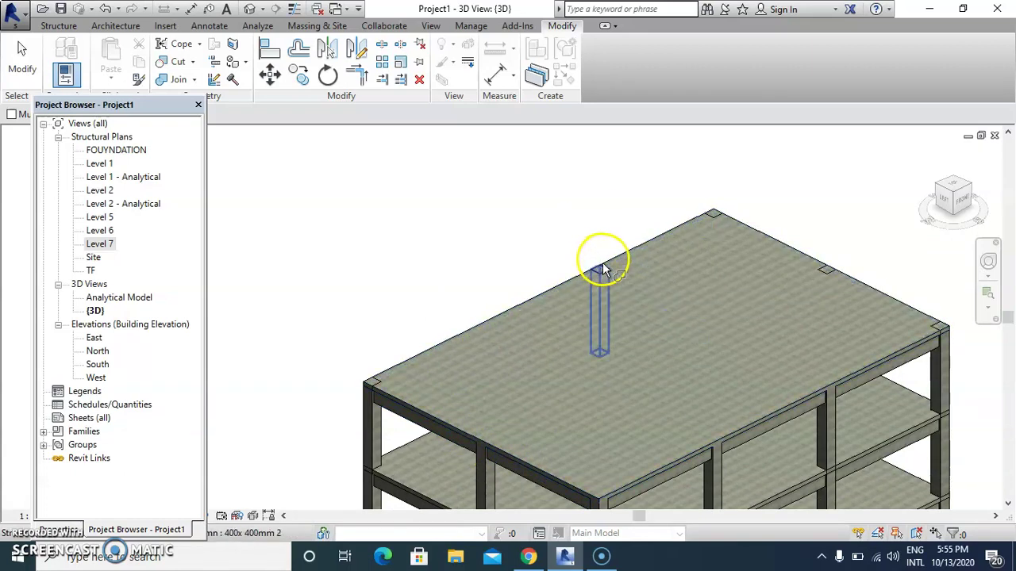
Probe the roof slab edge and top corner for placement, then cancel back to Modify
click(603, 284)
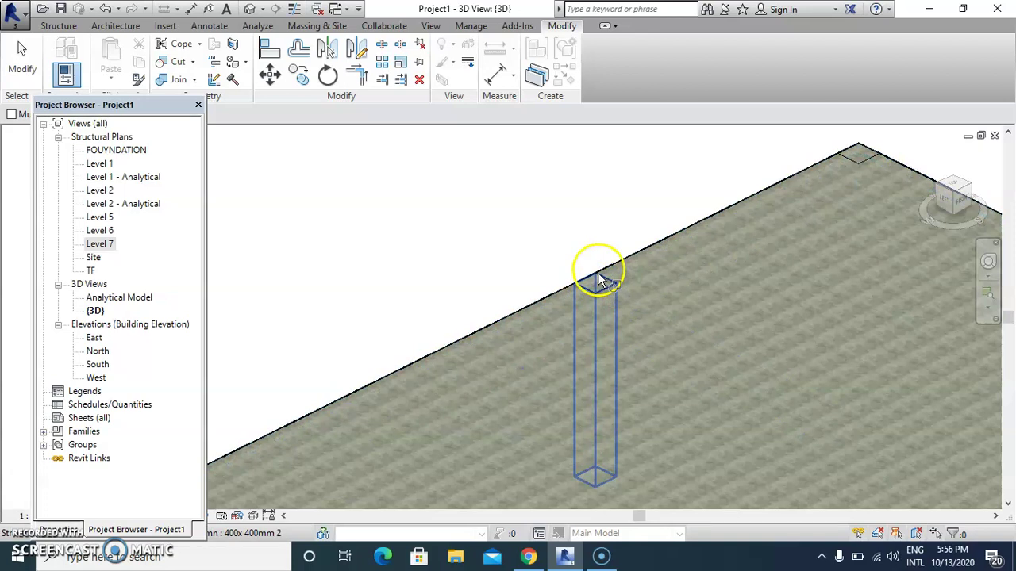
scroll(532, 243, down, 5)
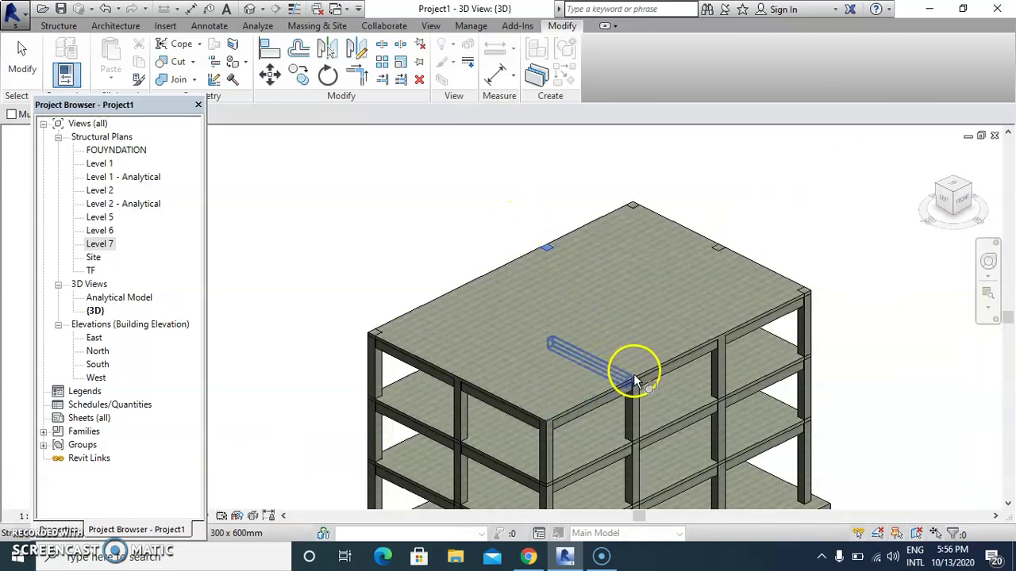
scroll(635, 379, up, 5)
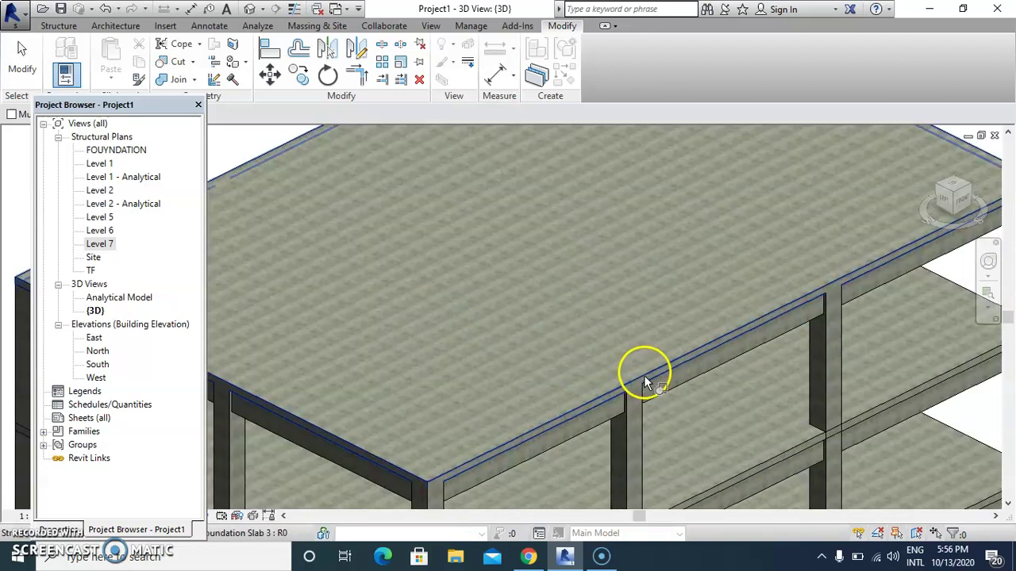
scroll(645, 381, down, 5)
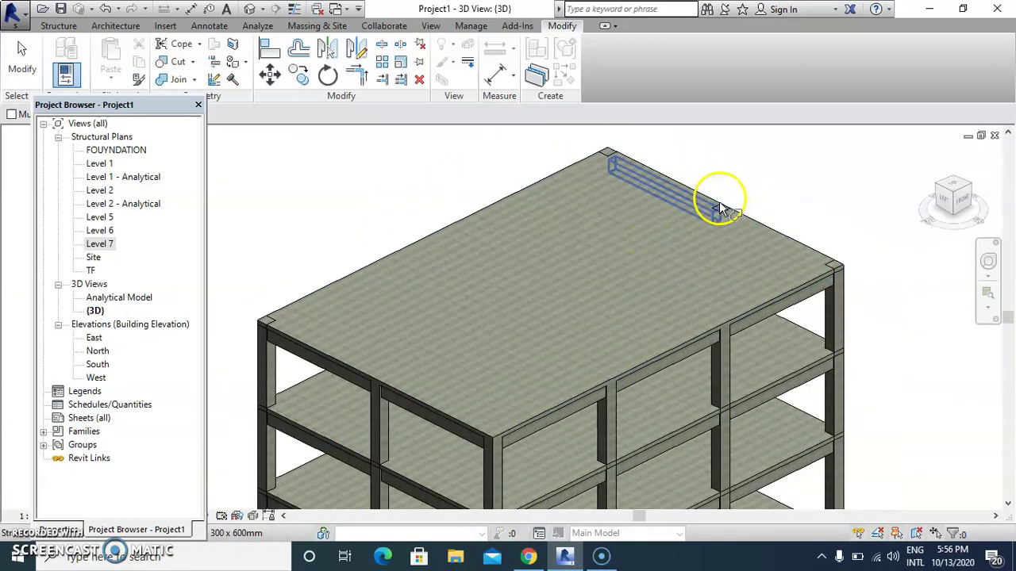
scroll(722, 204, up, 5)
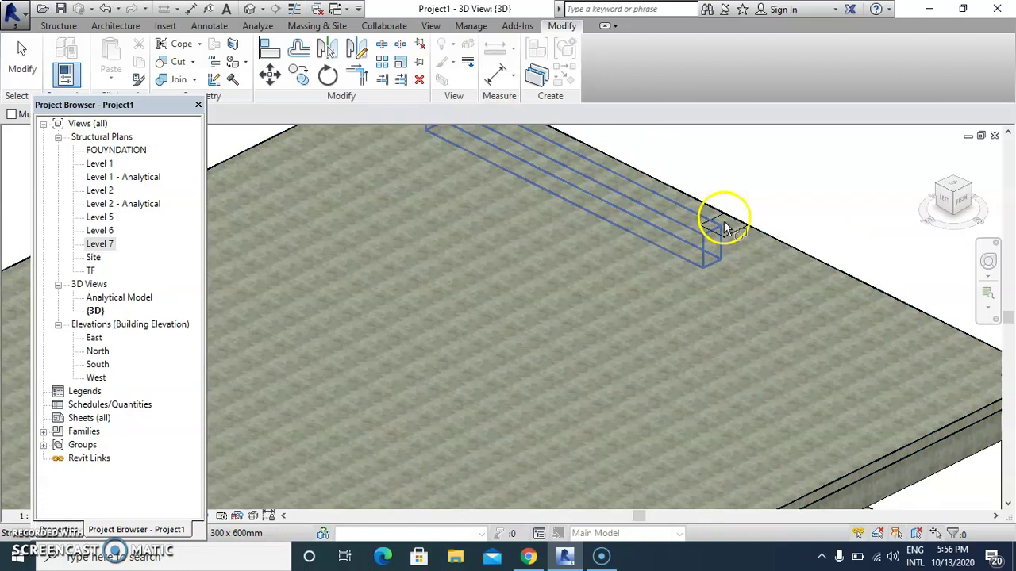
scroll(724, 224, up, 4)
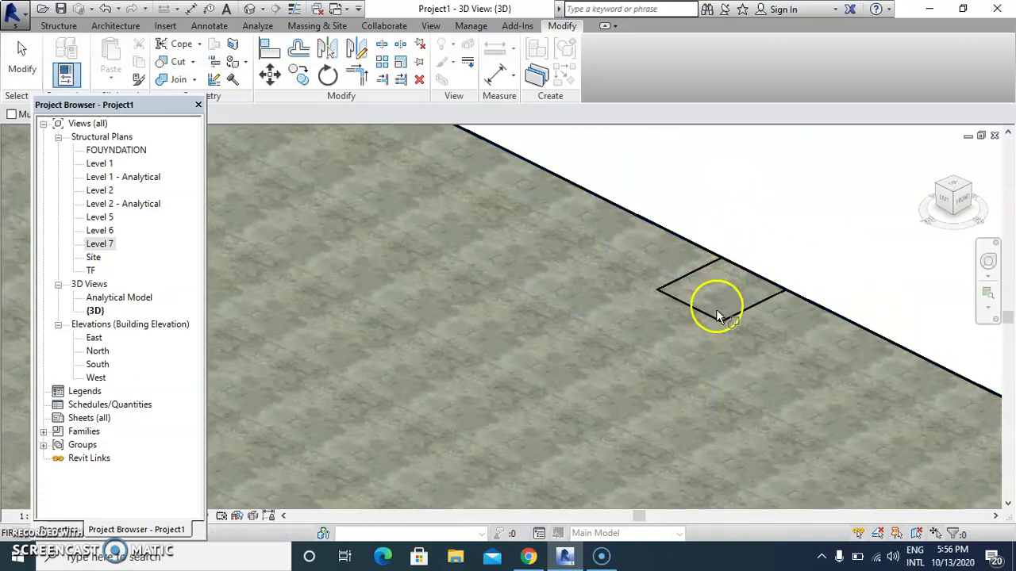
scroll(703, 265, down, 5)
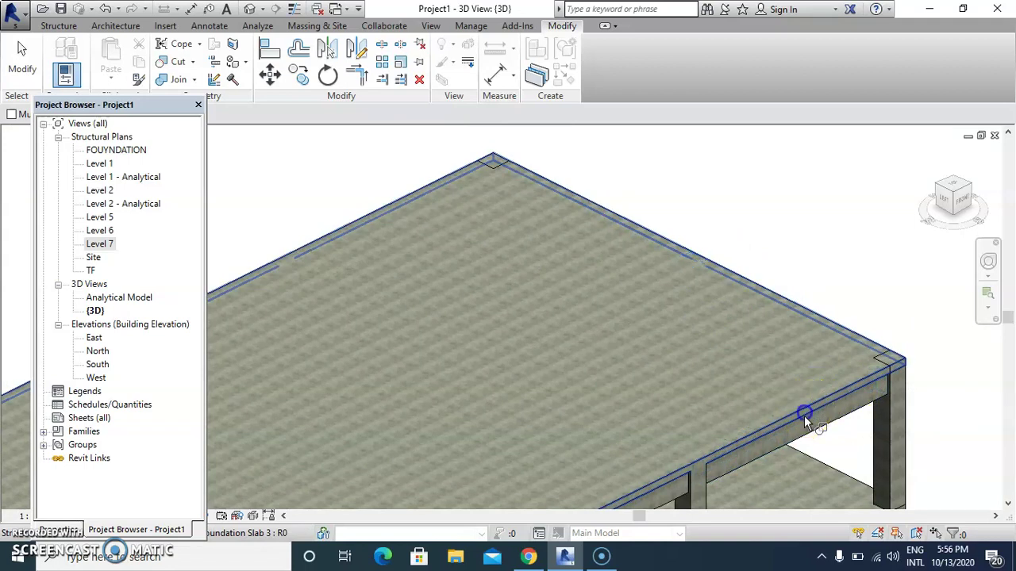
click(494, 165)
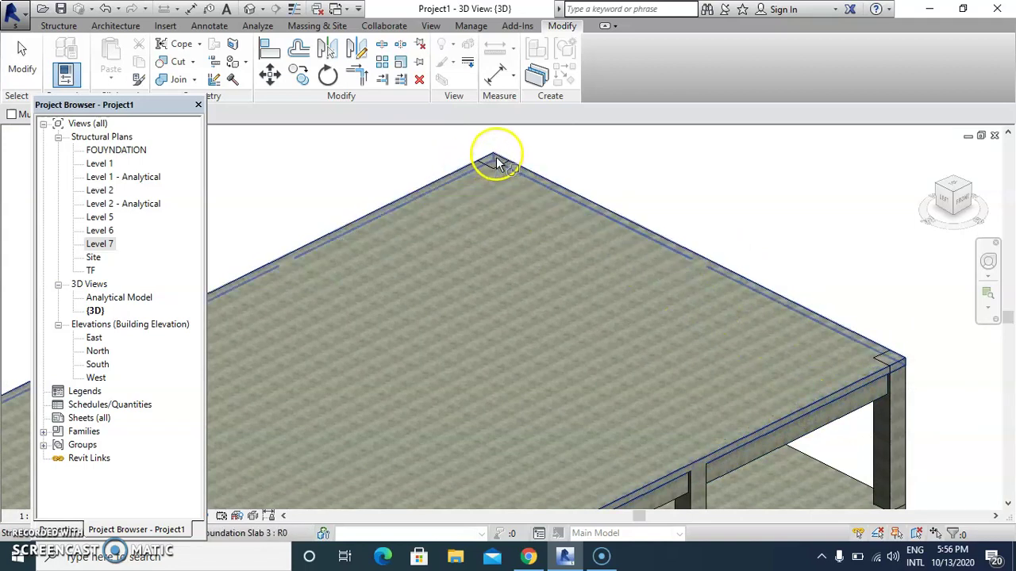
scroll(495, 159, up, 3)
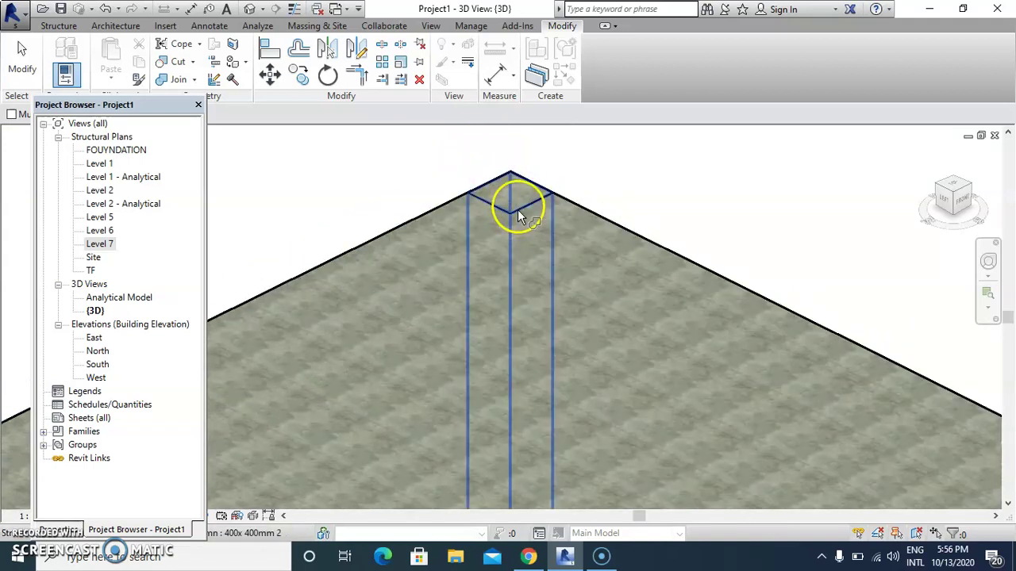
scroll(599, 230, down, 5)
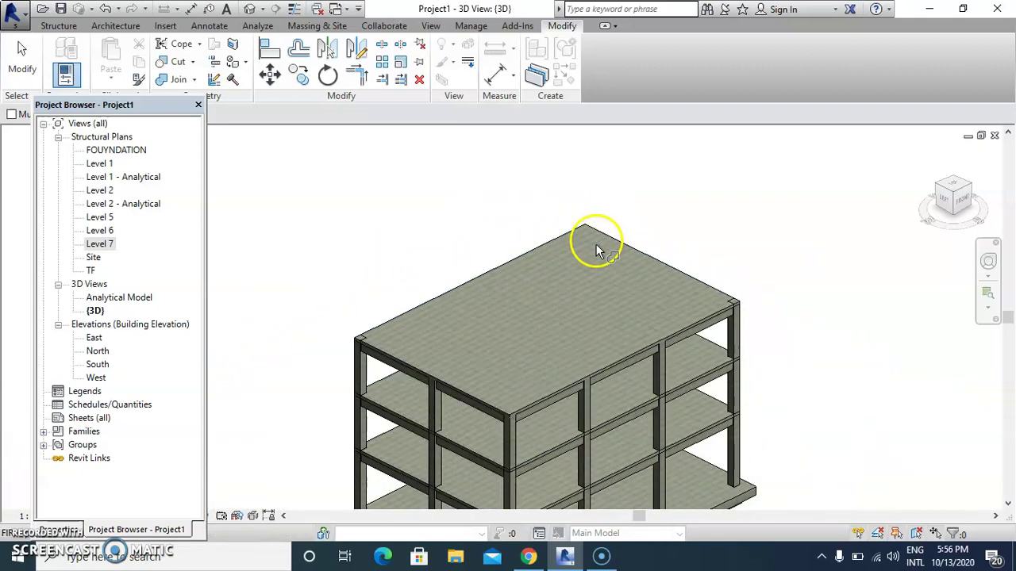
key(Escape)
Orbit the concrete frame with the SteeringWheel to view it from another angle
scroll(521, 400, down, 3)
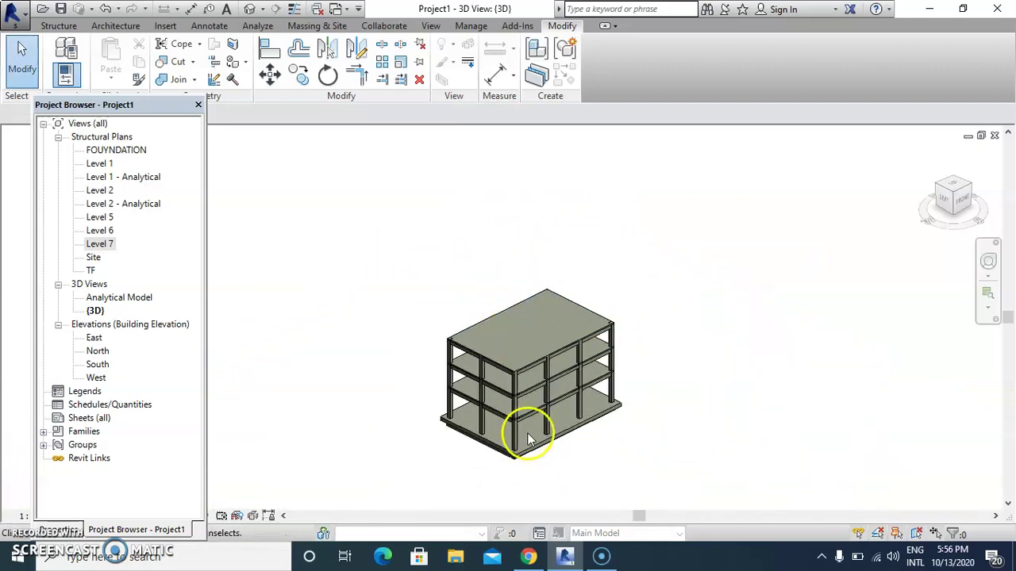
click(988, 265)
drag(597, 373, 522, 358)
scroll(552, 338, up, 5)
scroll(521, 358, down, 3)
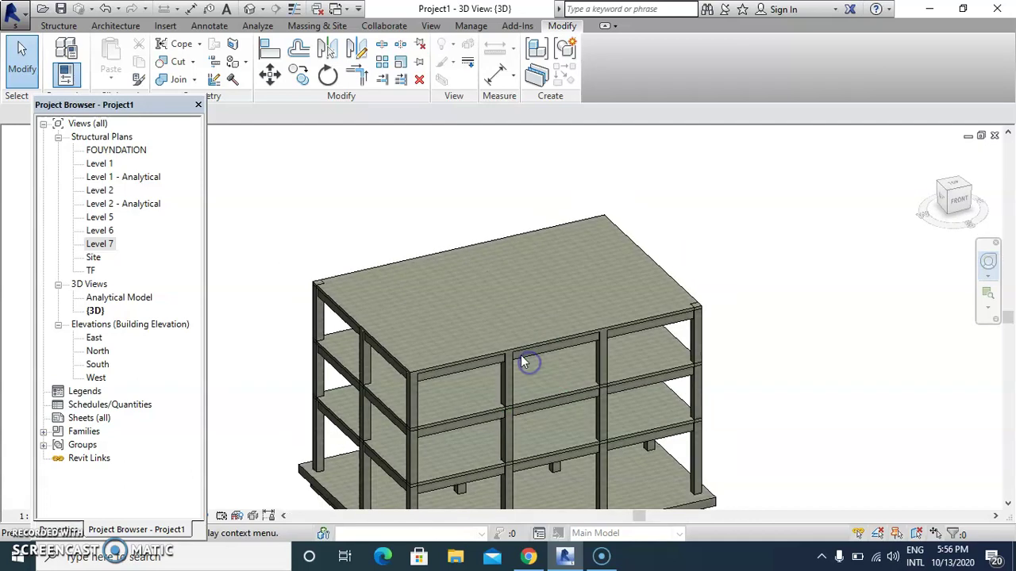
click(606, 326)
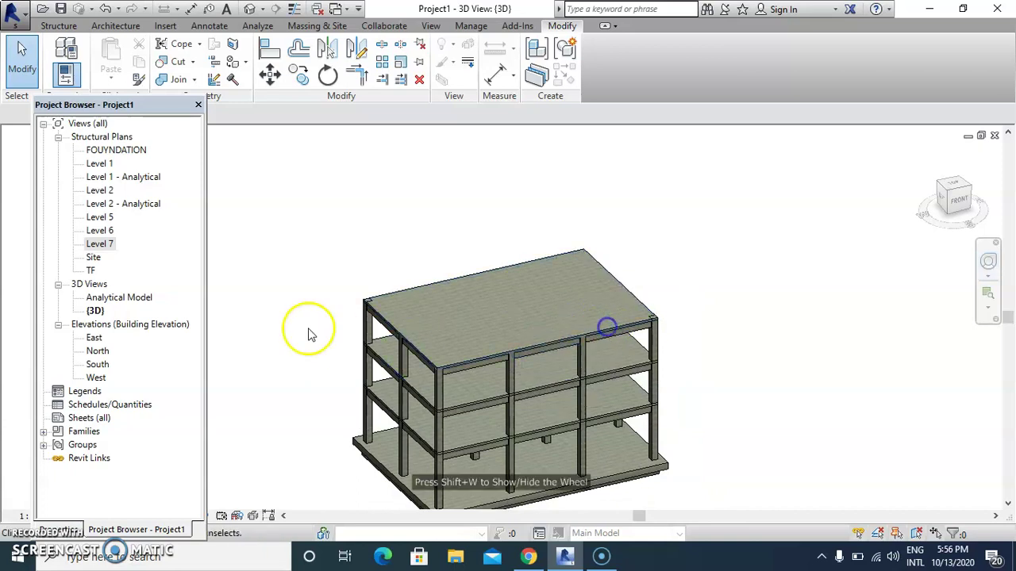
Open the Level 6 structural plan from the Project Browser, passing through Level 7
double_click(110, 246)
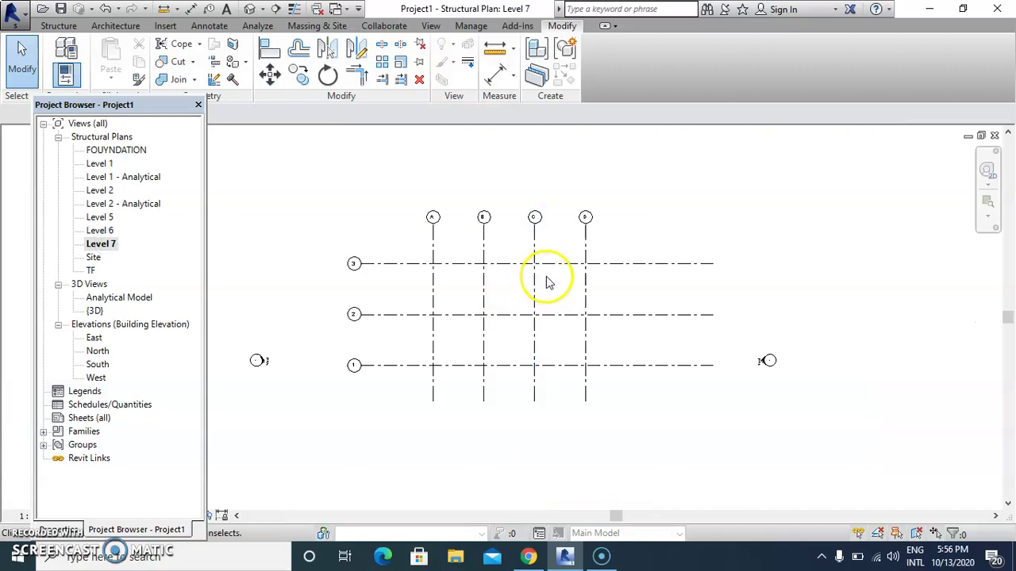
double_click(103, 231)
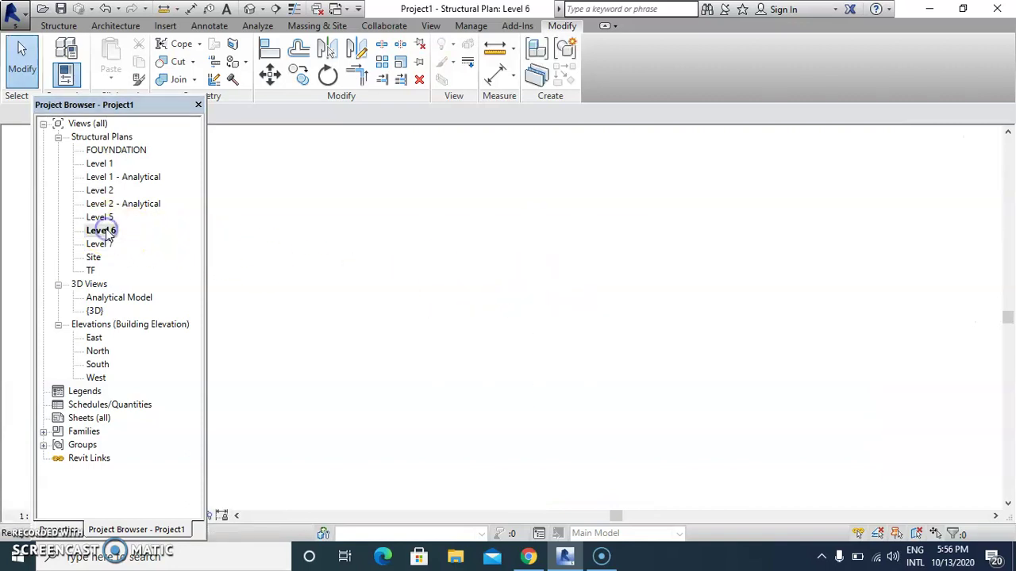
scroll(698, 347, down, 3)
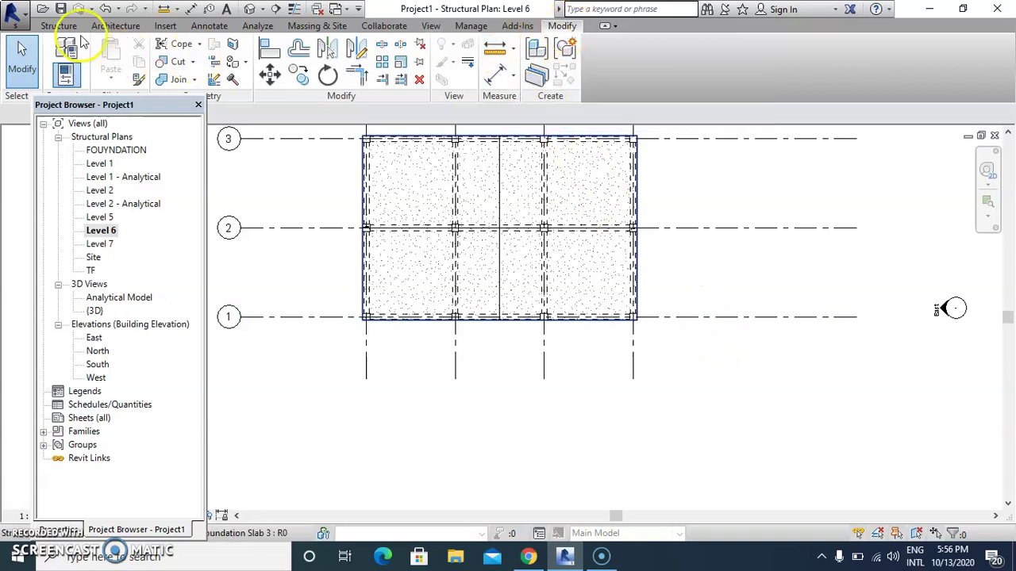
click(50, 29)
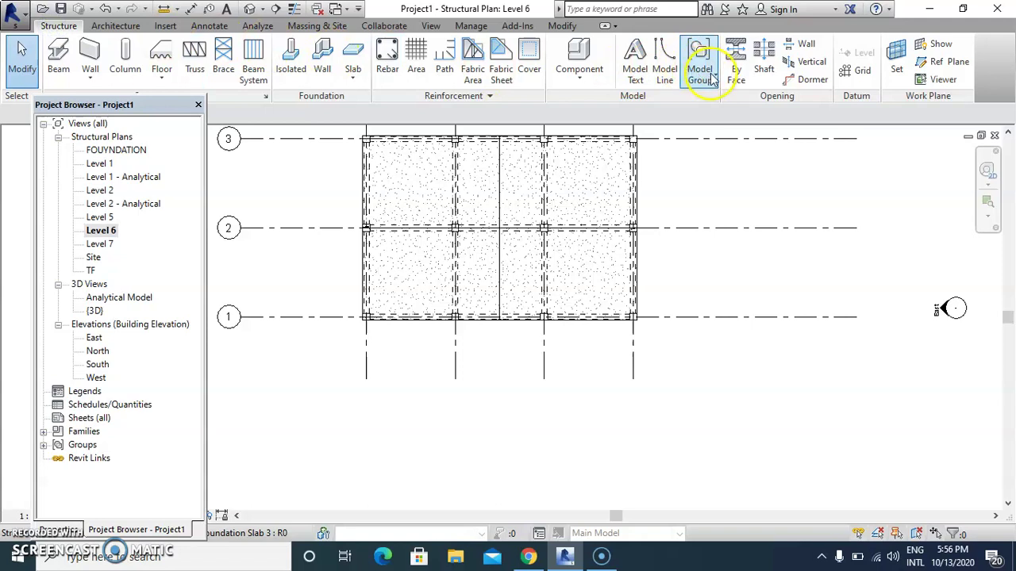
Start a Shaft opening and draw a rectangular boundary between two opposite corners on the Level 6 slab
click(763, 70)
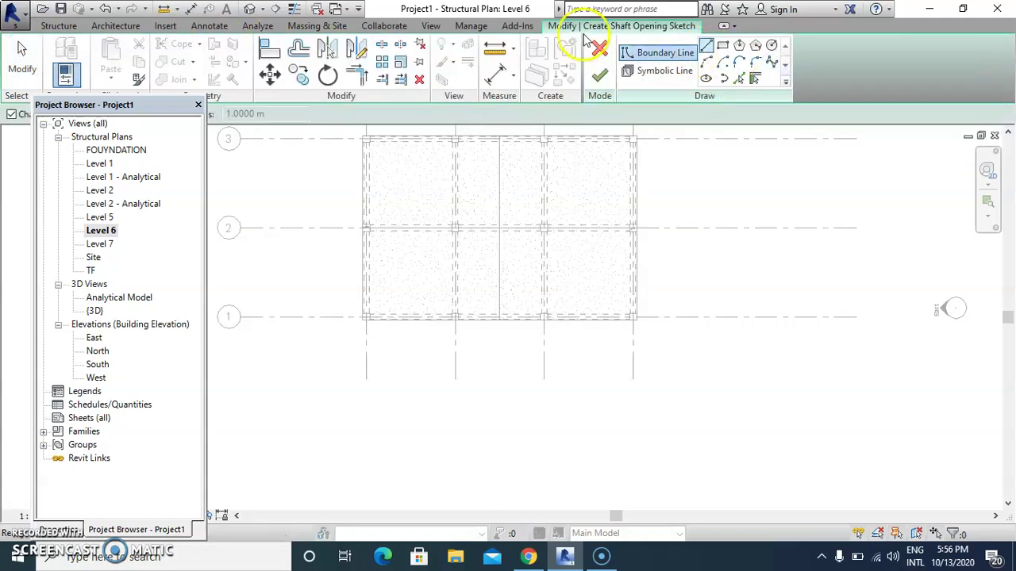
click(723, 46)
scroll(304, 204, up, 4)
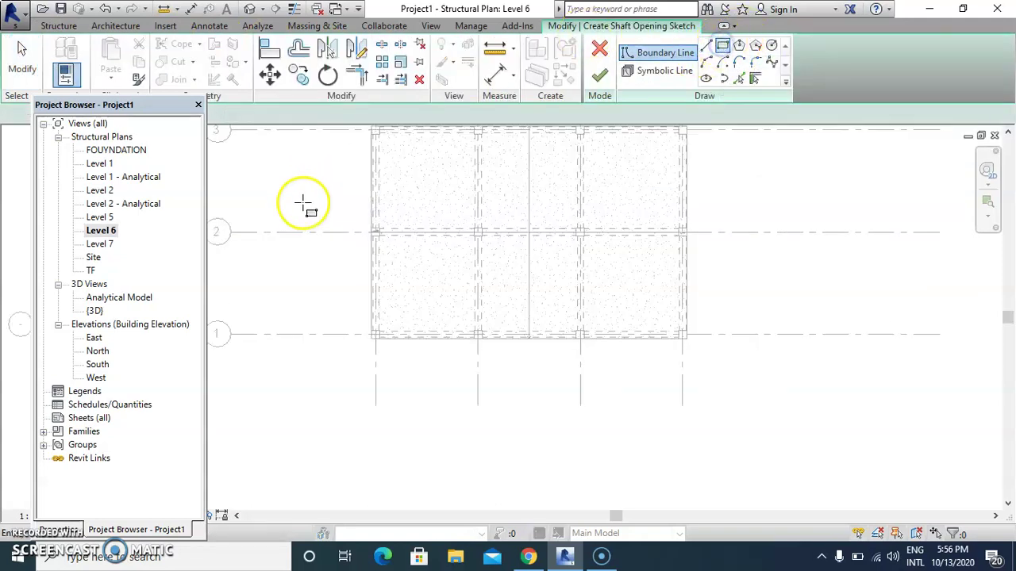
scroll(483, 304, up, 5)
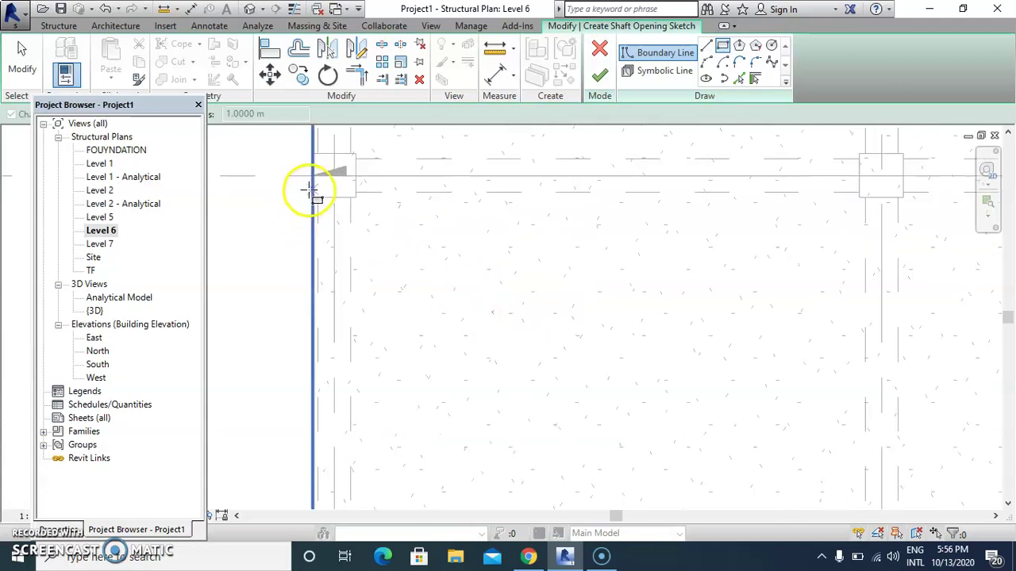
click(358, 200)
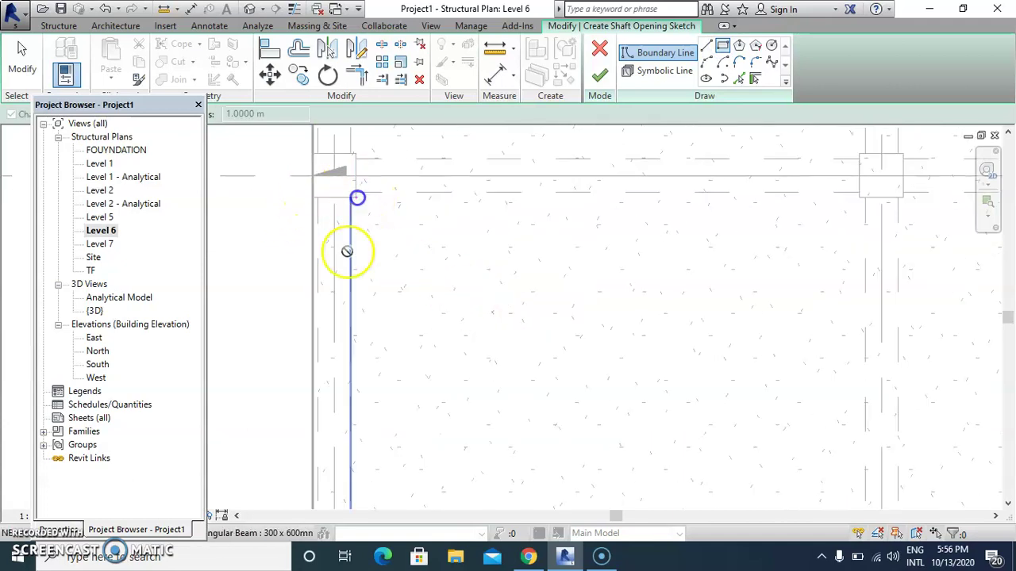
scroll(385, 225, down, 4)
click(512, 408)
scroll(512, 408, up, 5)
middle_drag(596, 415, 658, 420)
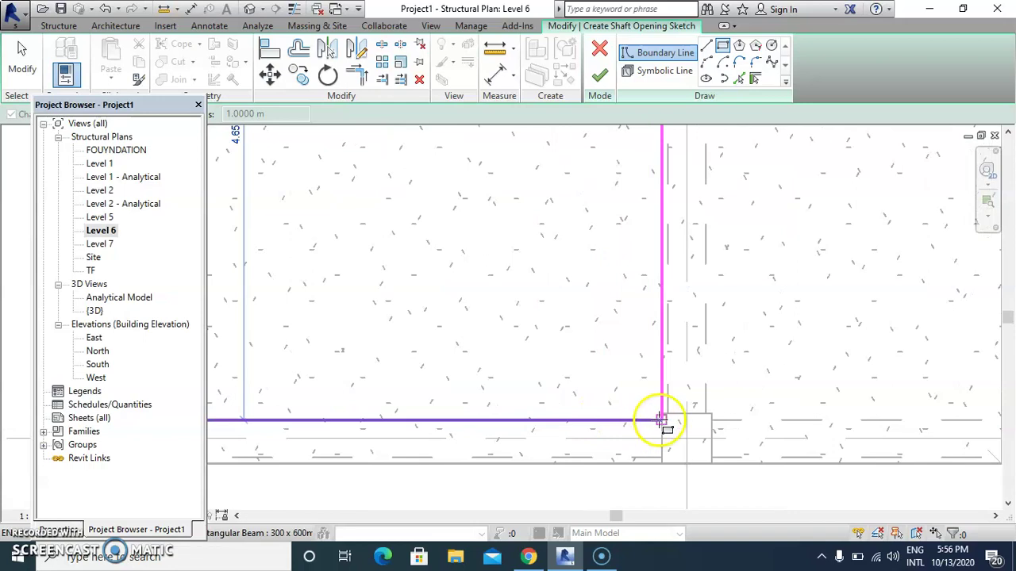